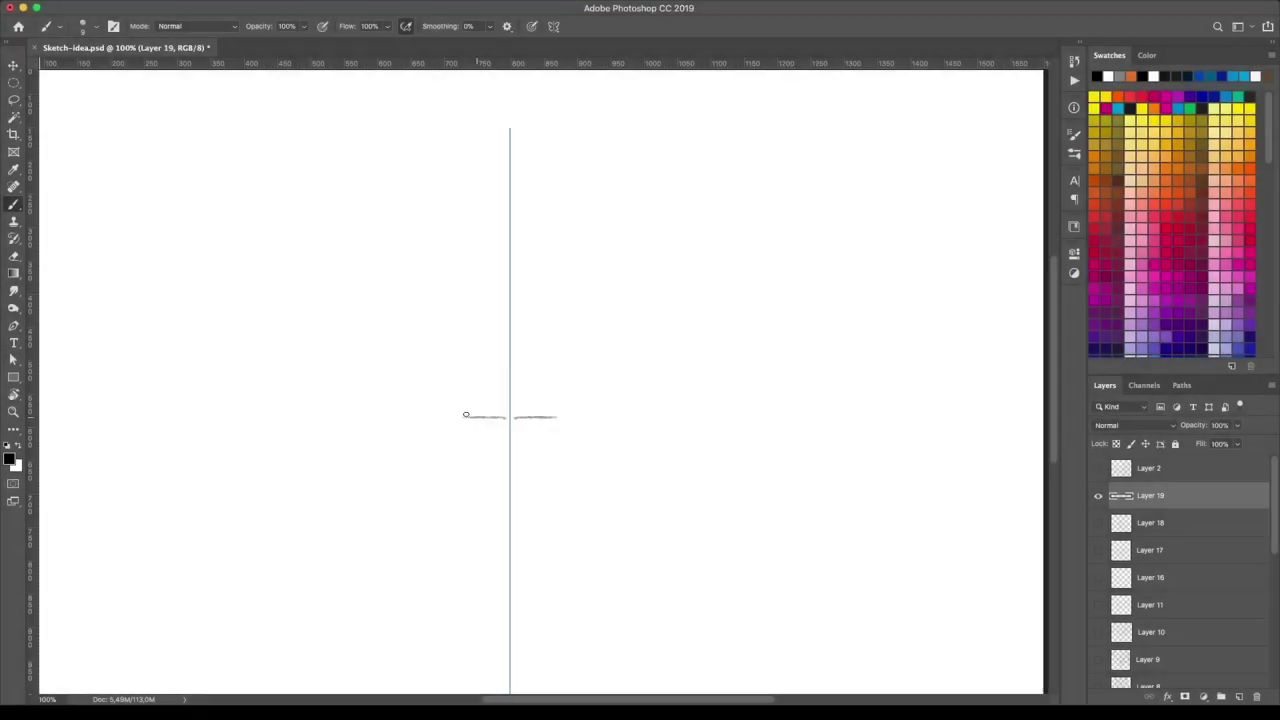
- Sketch the mirrored muzzle arcs, vertical side lines and hooked loops on both sides
mouse_move(465, 414)
mouse_down()
mouse_move(558, 418)
mouse_move(488, 464)
mouse_move(459, 330)
mouse_up()
drag(560, 330, 560, 420)
mouse_move(461, 432)
mouse_down()
mouse_move(558, 446)
mouse_move(558, 470)
mouse_move(560, 324)
mouse_up()
mouse_move(460, 460)
mouse_down()
mouse_move(456, 324)
mouse_move(424, 300)
mouse_up()
drag(559, 322, 630, 320)
drag(424, 300, 390, 320)
mouse_move(586, 283)
mouse_down()
mouse_move(640, 328)
mouse_move(575, 417)
mouse_up()
- Add oval eyes with curves beneath, and darken the top and bottom head outline
drag(587, 314, 595, 321)
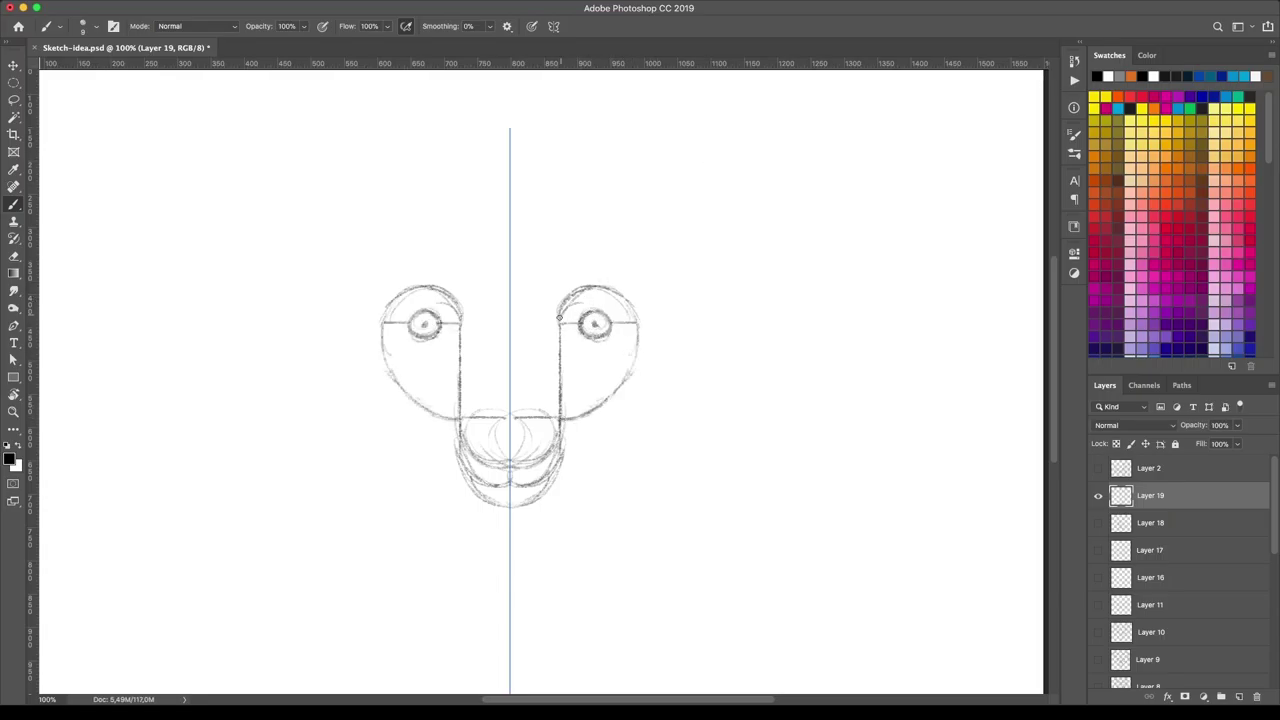
drag(580, 373, 636, 322)
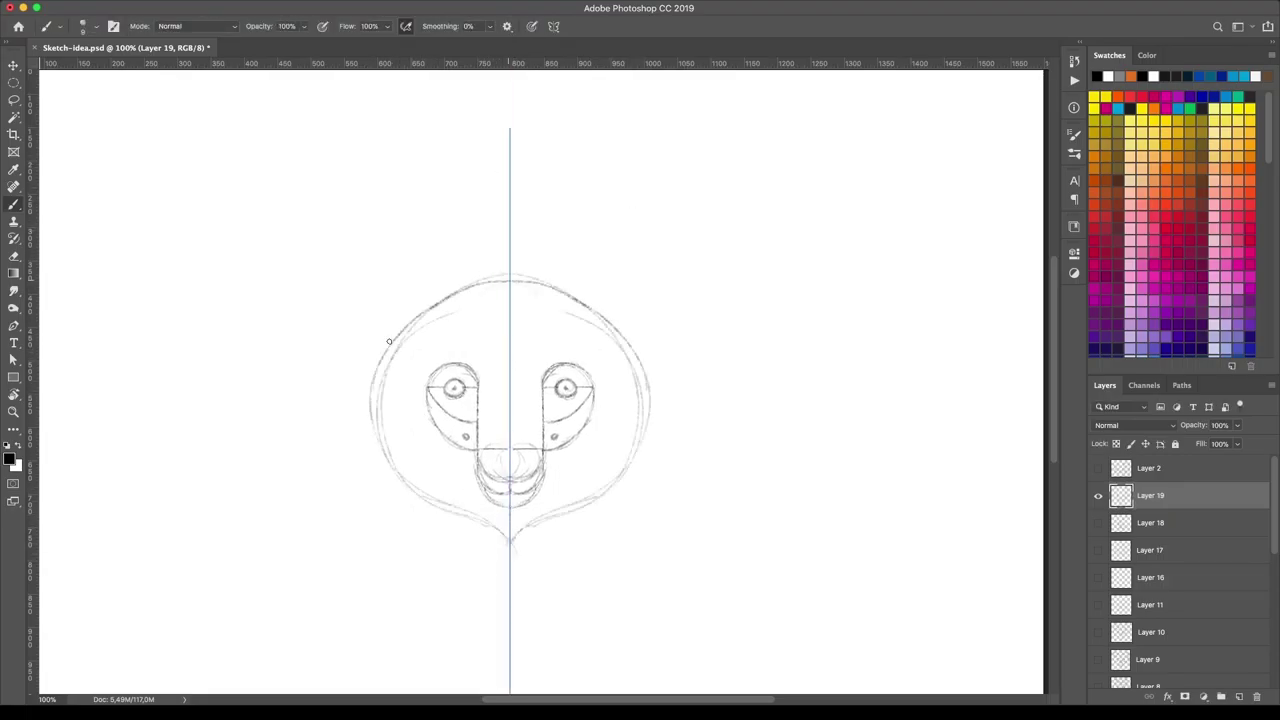
drag(389, 341, 510, 278)
drag(380, 440, 510, 545)
- Draw the pointed nose bridge with inner vertical lines and darken both eye outlines
drag(478, 388, 510, 325)
drag(544, 454, 510, 326)
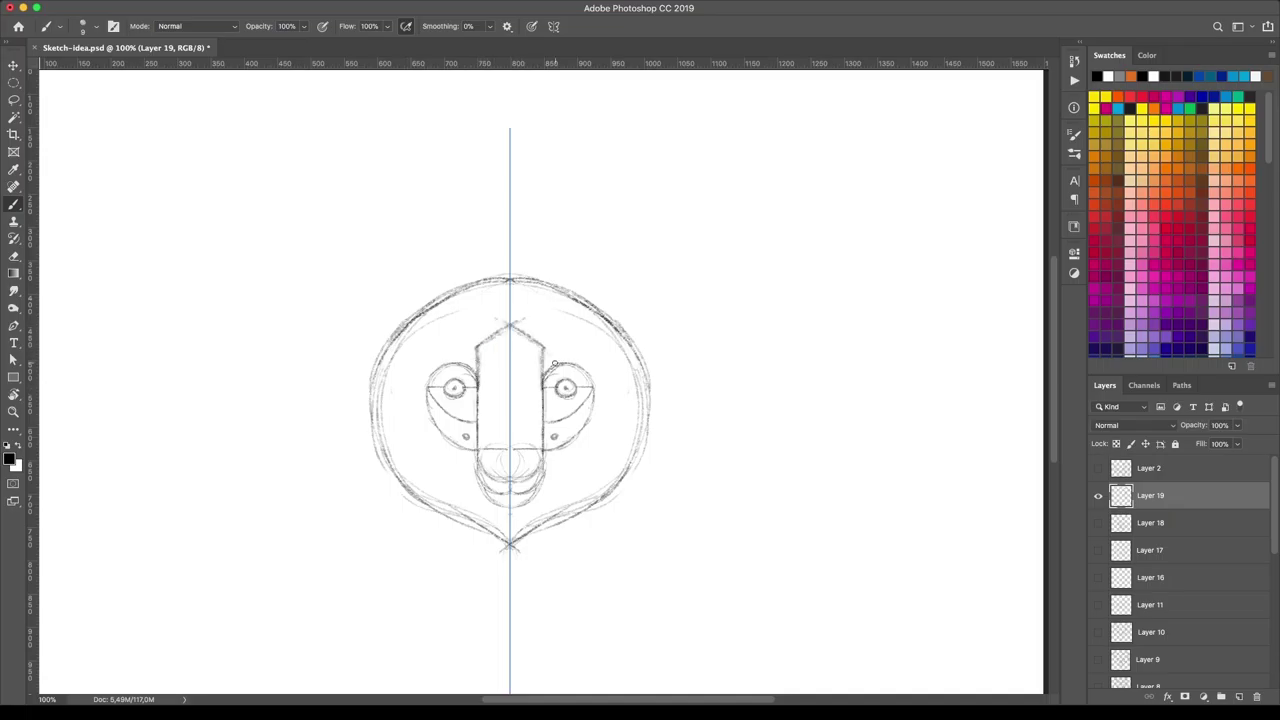
drag(592, 378, 542, 345)
drag(500, 448, 501, 372)
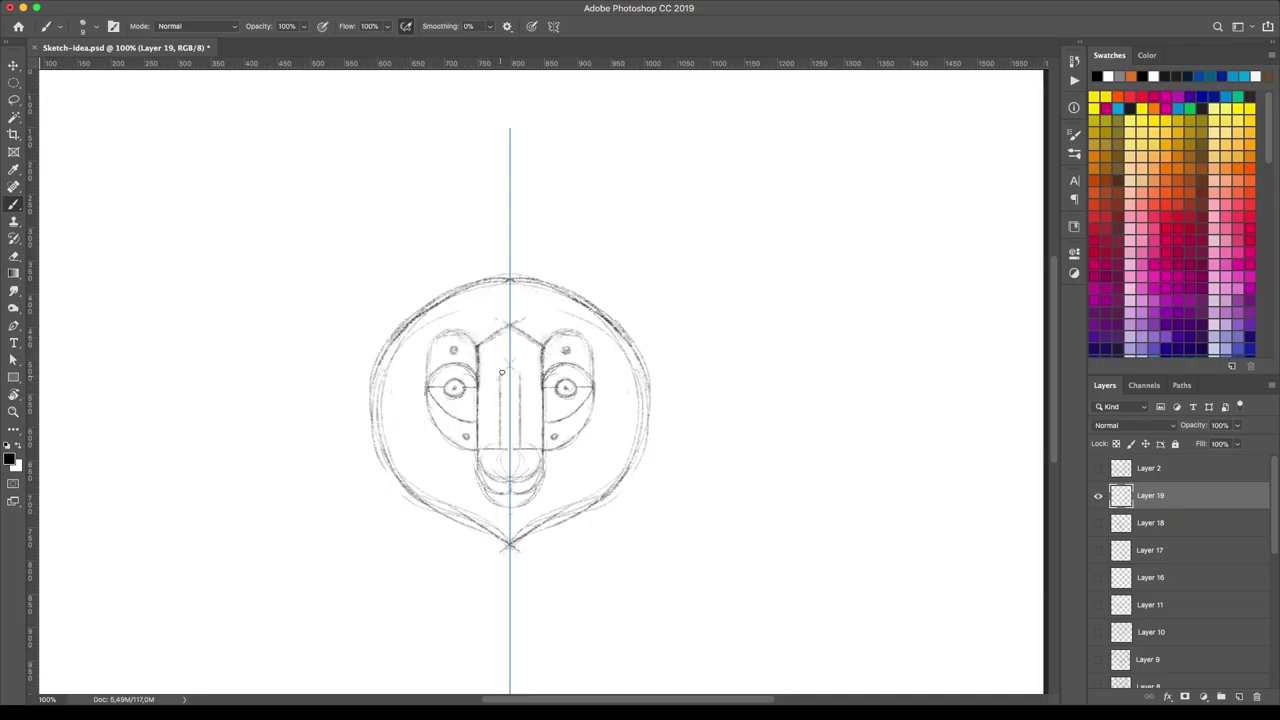
- Outline and hatch two mirrored ears, and add strokes around the lower eye pieces
drag(573, 281, 655, 345)
drag(640, 300, 600, 255)
mouse_move(570, 300)
mouse_down()
mouse_move(590, 262)
mouse_move(502, 284)
mouse_move(480, 519)
mouse_up()
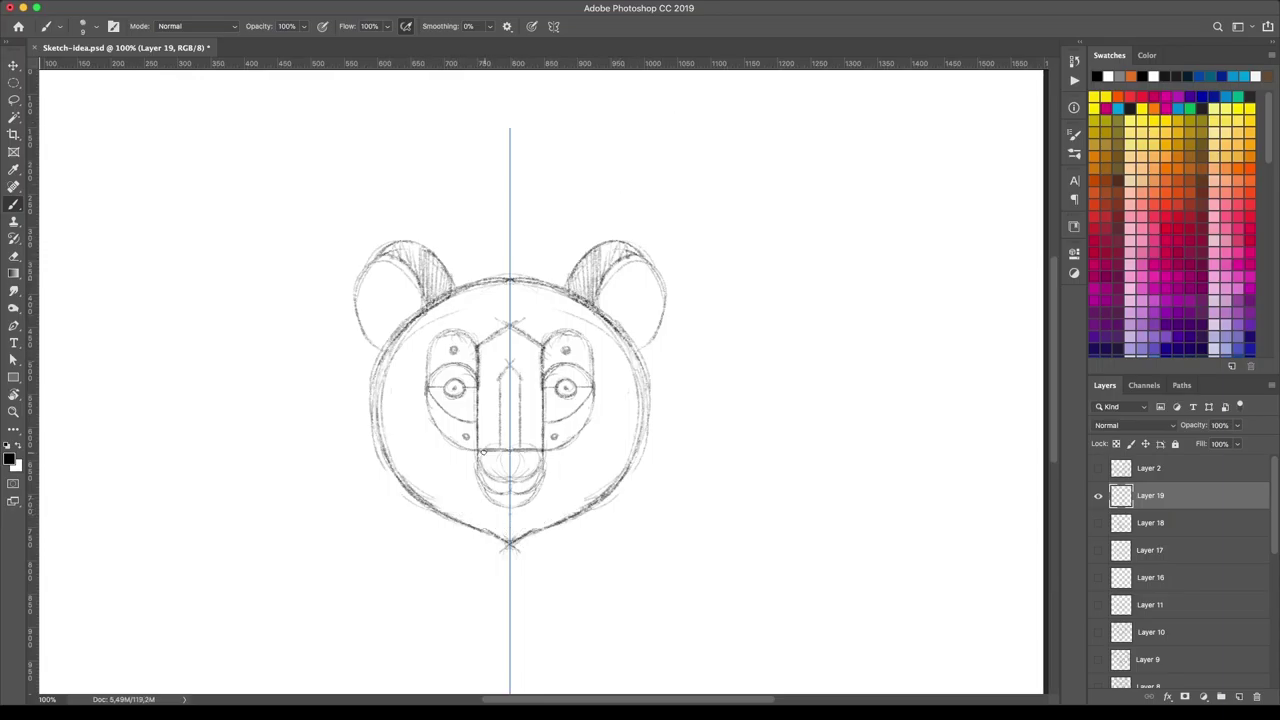
drag(430, 427, 480, 484)
scroll(520, 400, down, 3)
- Add cheek circles, a forehead chevron and nose-bridge hatching, and refine the ears
mouse_move(626, 306)
mouse_down()
mouse_move(600, 362)
mouse_move(627, 311)
mouse_move(623, 334)
mouse_up()
mouse_move(446, 229)
mouse_down()
mouse_move(494, 243)
mouse_move(494, 262)
mouse_up()
mouse_move(412, 298)
mouse_down()
mouse_move(411, 364)
mouse_move(449, 374)
mouse_up()
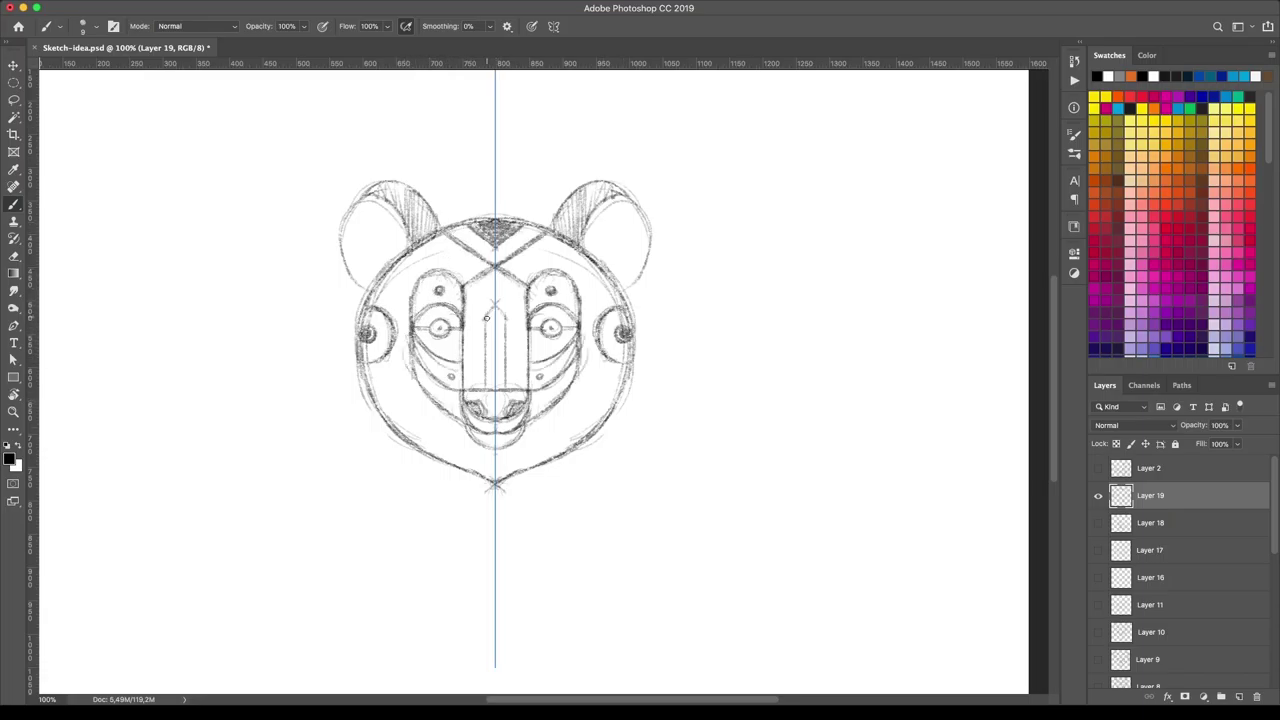
drag(486, 318, 492, 383)
drag(597, 206, 646, 290)
drag(556, 228, 612, 182)
drag(622, 290, 640, 345)
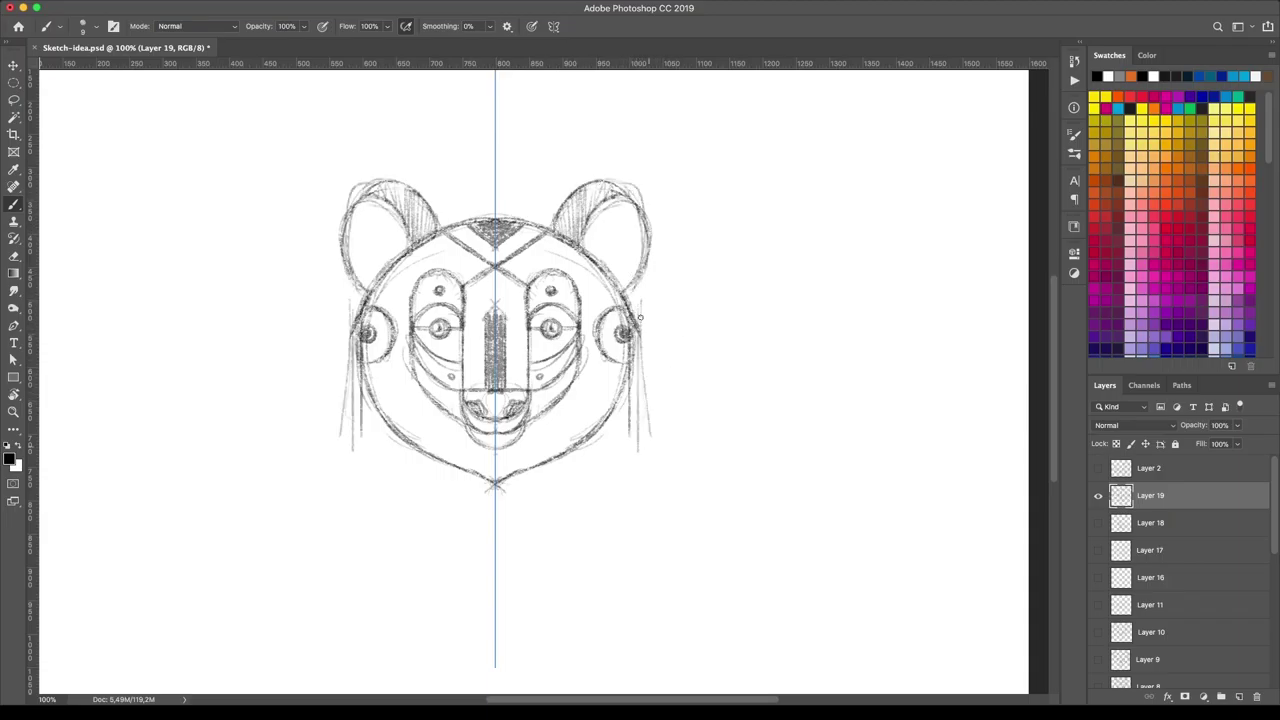
- Draw the outer cheek lines, chin and jaw curve, body sides, and chest lines
mouse_move(360, 312)
mouse_down()
mouse_move(356, 433)
mouse_move(492, 614)
mouse_up()
drag(358, 408, 362, 520)
drag(680, 385, 651, 347)
drag(676, 410, 678, 580)
drag(632, 350, 630, 512)
drag(634, 420, 548, 578)
mouse_move(556, 462)
mouse_down()
mouse_move(498, 570)
mouse_move(540, 512)
mouse_move(494, 502)
mouse_up()
- Add circles on chest and sides, darken body lines, and sketch a small nose shape
drag(568, 408, 568, 410)
drag(597, 470, 598, 472)
drag(670, 356, 678, 570)
mouse_move(522, 351)
mouse_down()
mouse_move(546, 350)
mouse_move(512, 384)
mouse_up()
mouse_move(524, 386)
mouse_down()
mouse_move(532, 374)
mouse_move(547, 398)
mouse_up()
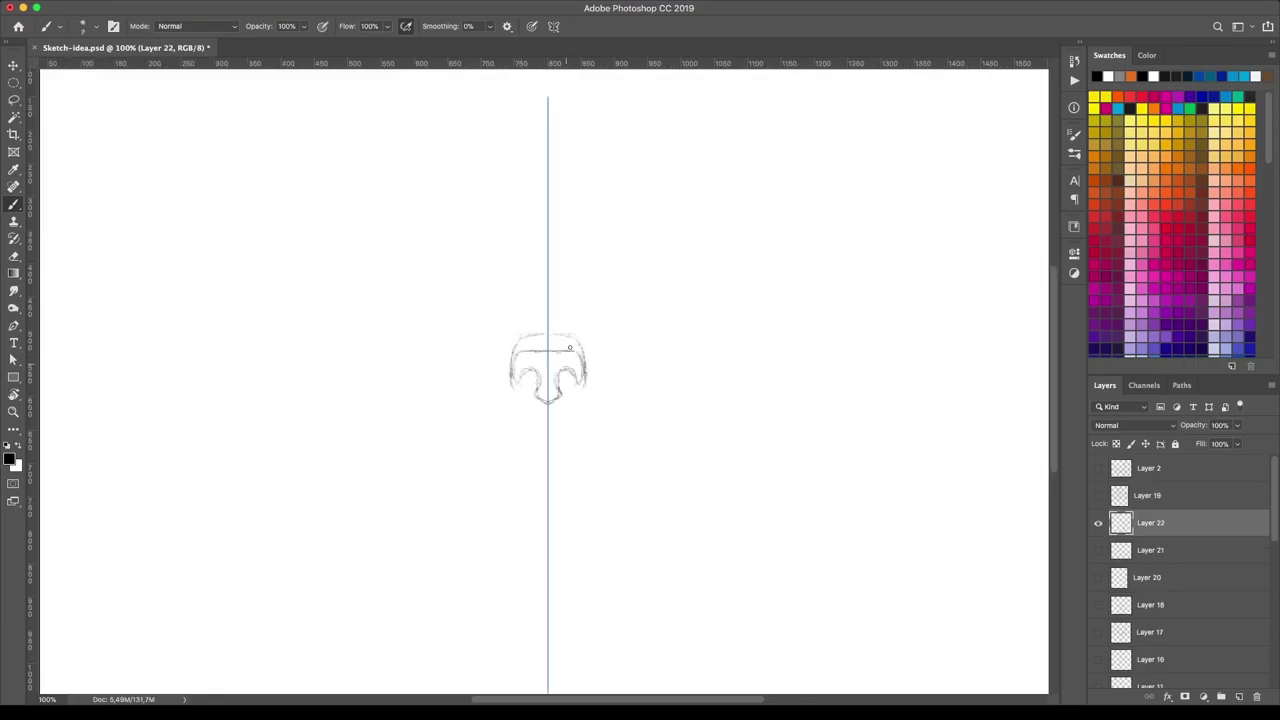
- Sketch the nose-bridge arc, flared side lines, lower jaw and head-top arcs
drag(573, 248, 580, 360)
key(ctrl+alt+z)
key(ctrl+alt+z)
drag(505, 286, 547, 262)
drag(592, 300, 614, 390)
drag(492, 408, 547, 452)
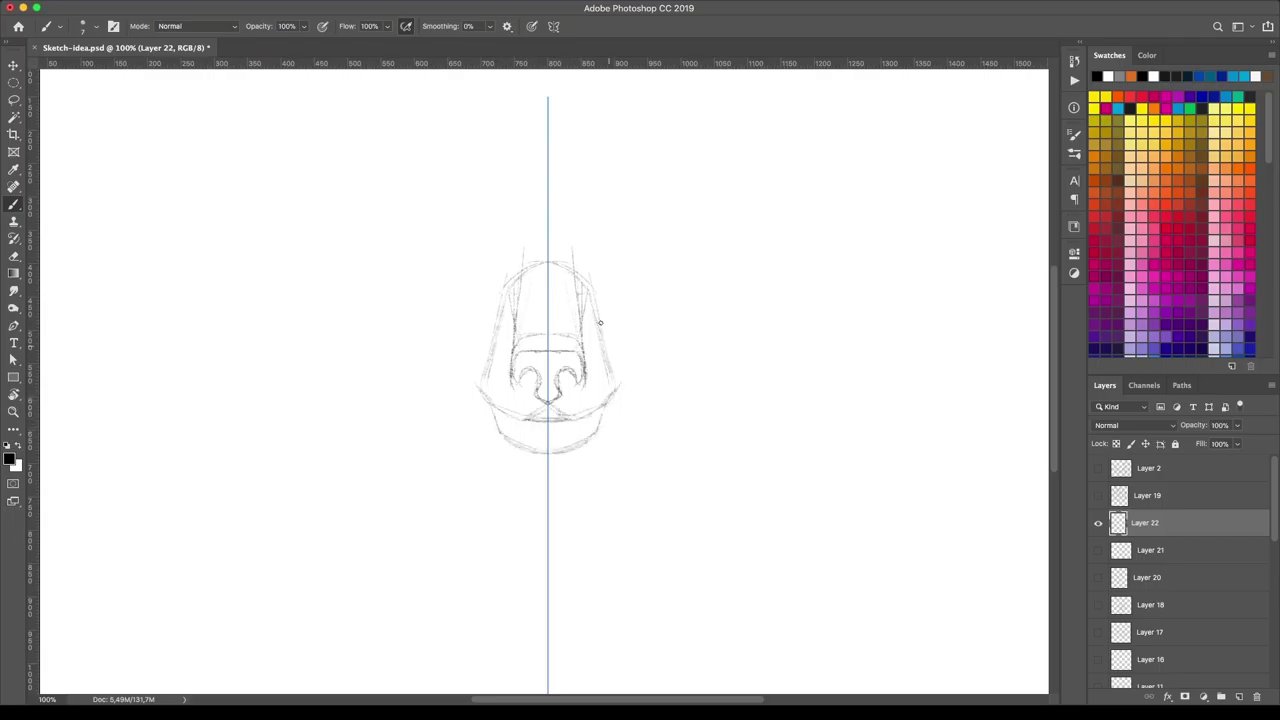
drag(478, 246, 506, 275)
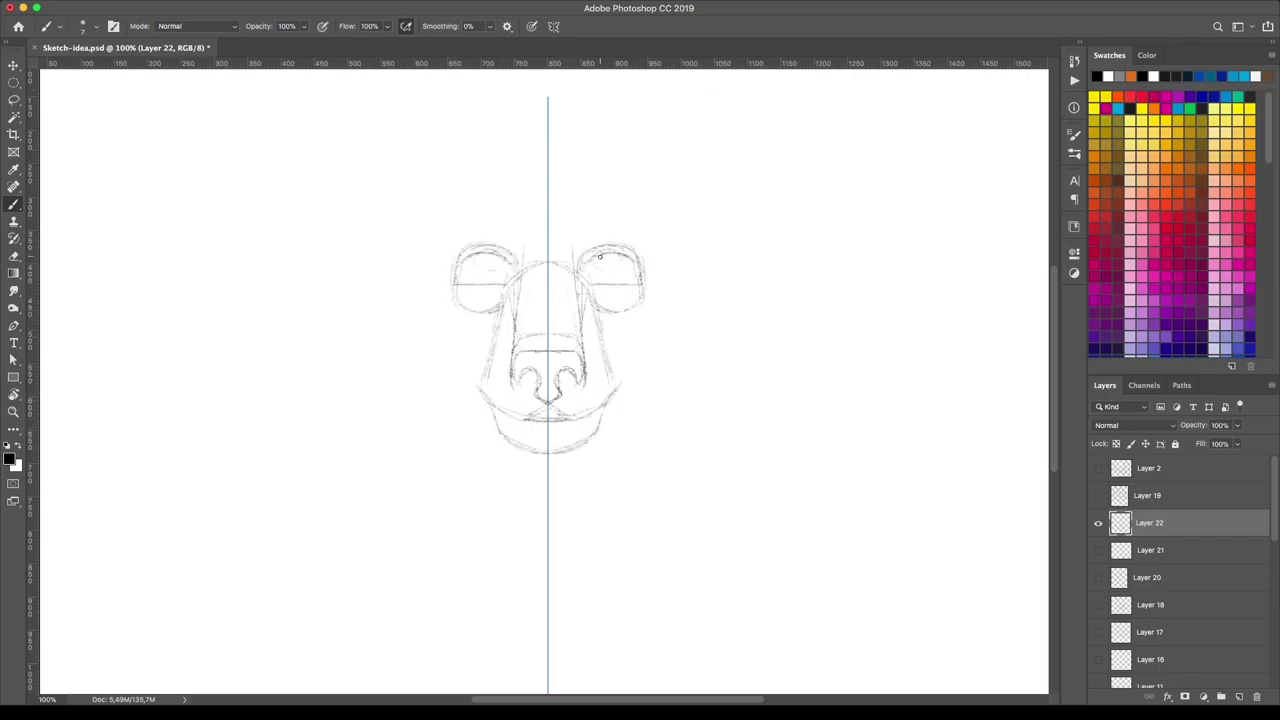
- Darken cheek lines and nose bridge, add brow arcs and outline the heart-shaped face
drag(604, 308, 612, 386)
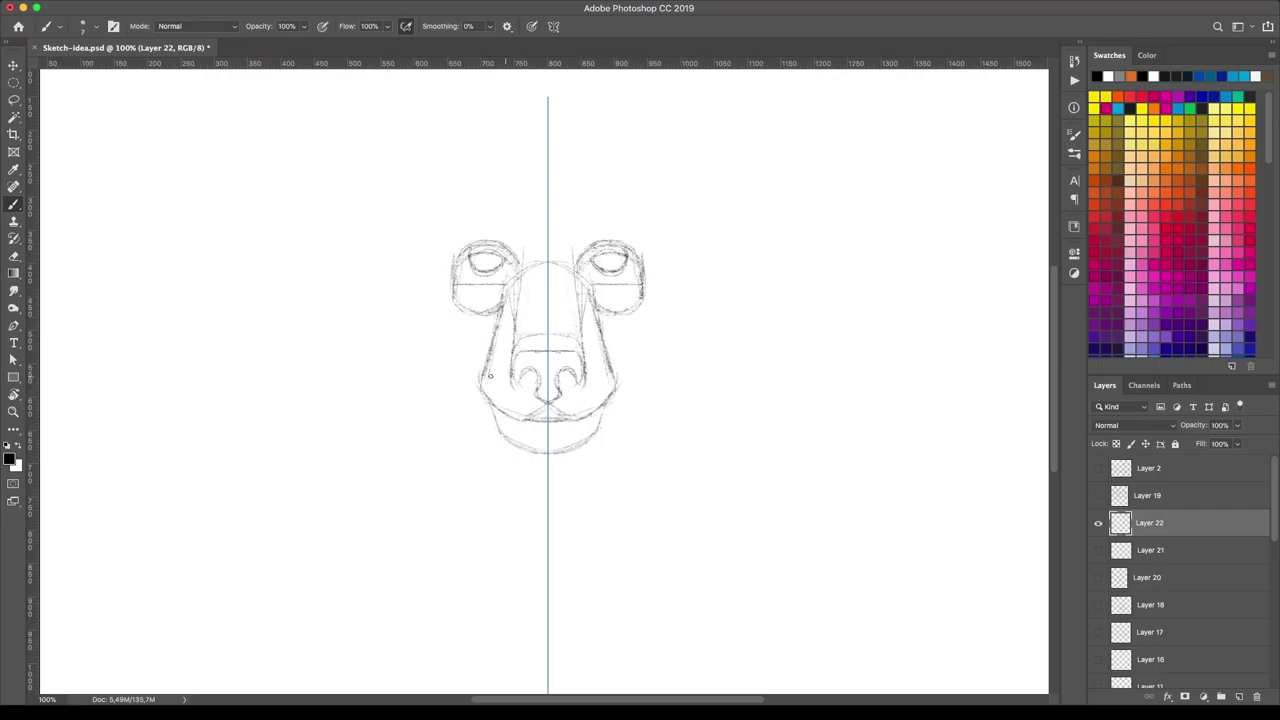
mouse_move(512, 355)
mouse_down()
mouse_move(516, 274)
mouse_move(549, 201)
mouse_move(660, 214)
mouse_up()
drag(668, 318, 600, 406)
drag(688, 238, 600, 405)
drag(506, 140, 548, 130)
- Draw the outer head outline with round ears, redo one stroke, and add cheek circles
mouse_move(660, 140)
mouse_down()
mouse_move(740, 300)
mouse_move(560, 540)
mouse_move(790, 180)
mouse_up()
drag(760, 120, 755, 235)
drag(735, 300, 600, 540)
key(super+z)
mouse_move(450, 128)
mouse_down()
mouse_move(548, 536)
mouse_move(320, 240)
mouse_up()
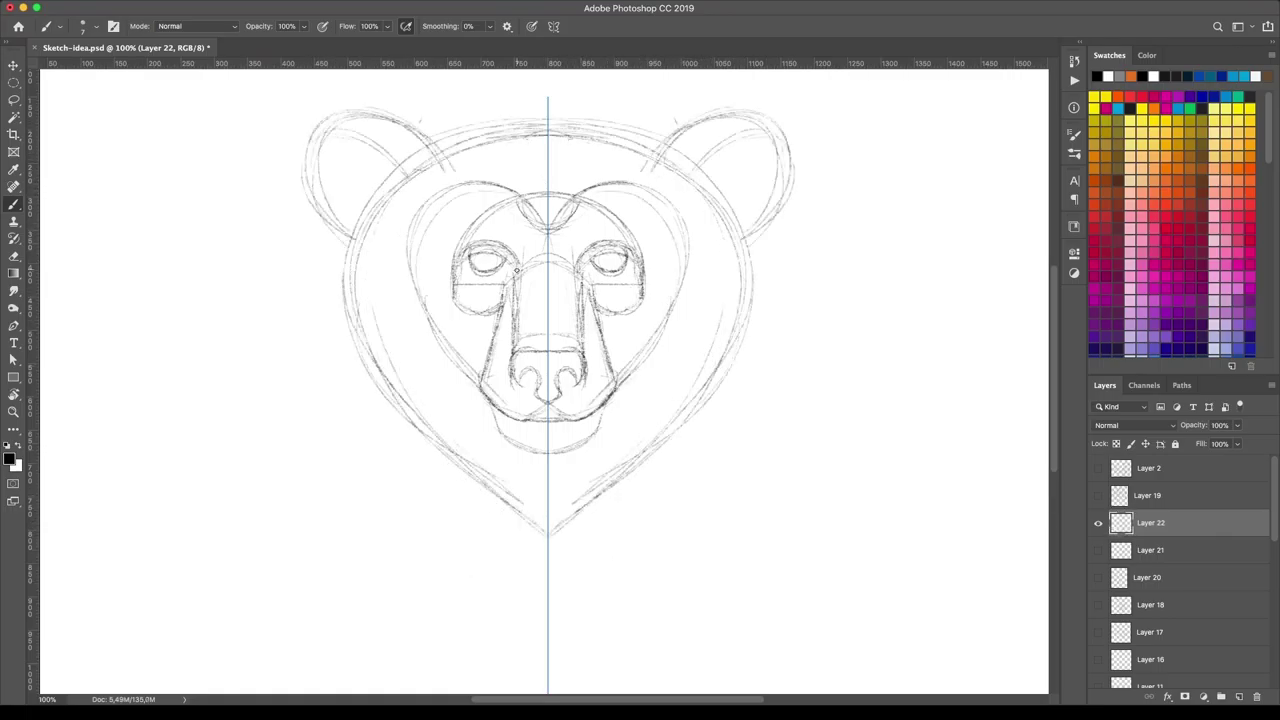
drag(702, 282, 704, 278)
drag(680, 340, 682, 338)
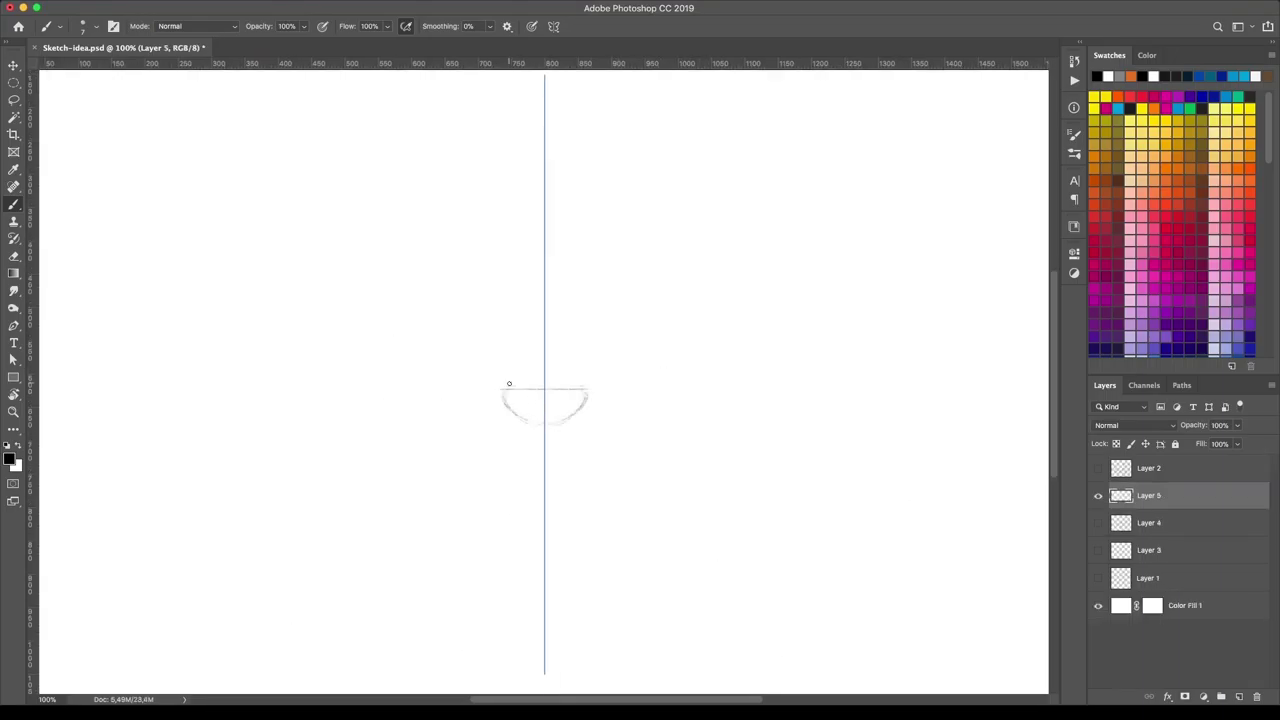
- Draw arched eye pieces with dark pupils and small circles above both eyes
drag(583, 257, 675, 245)
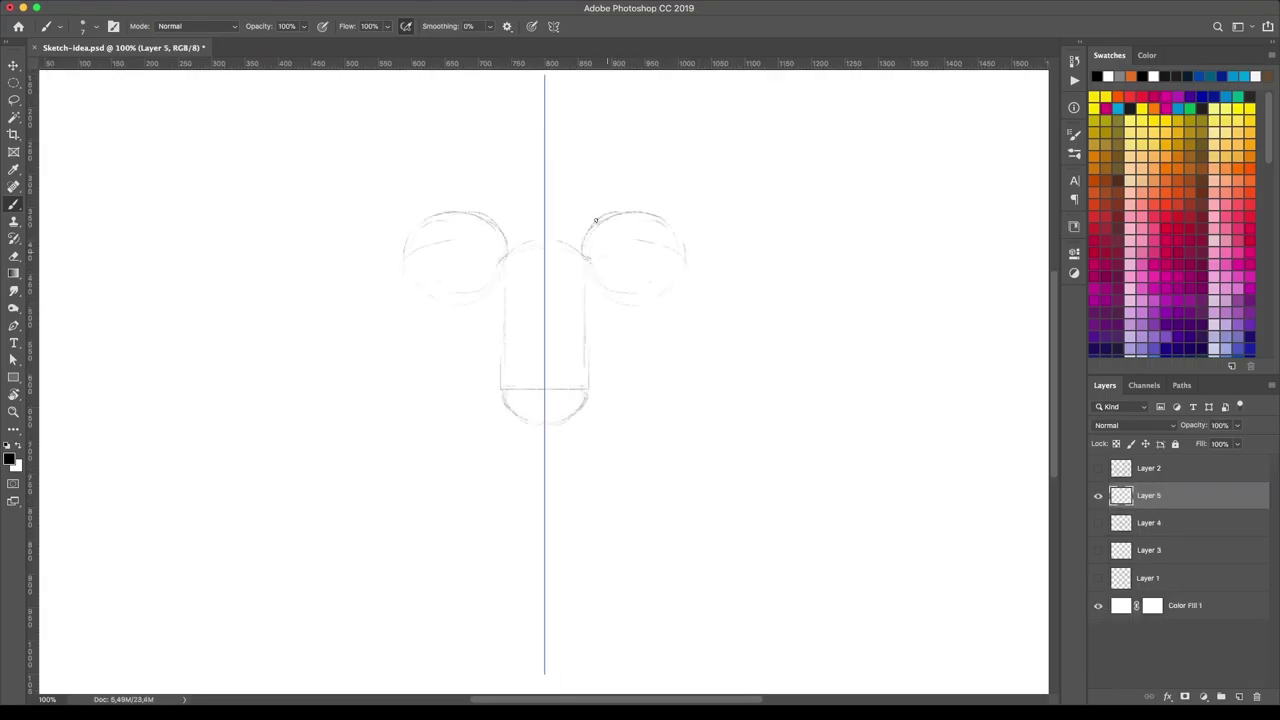
mouse_move(602, 259)
mouse_down()
mouse_move(665, 262)
mouse_move(655, 285)
mouse_up()
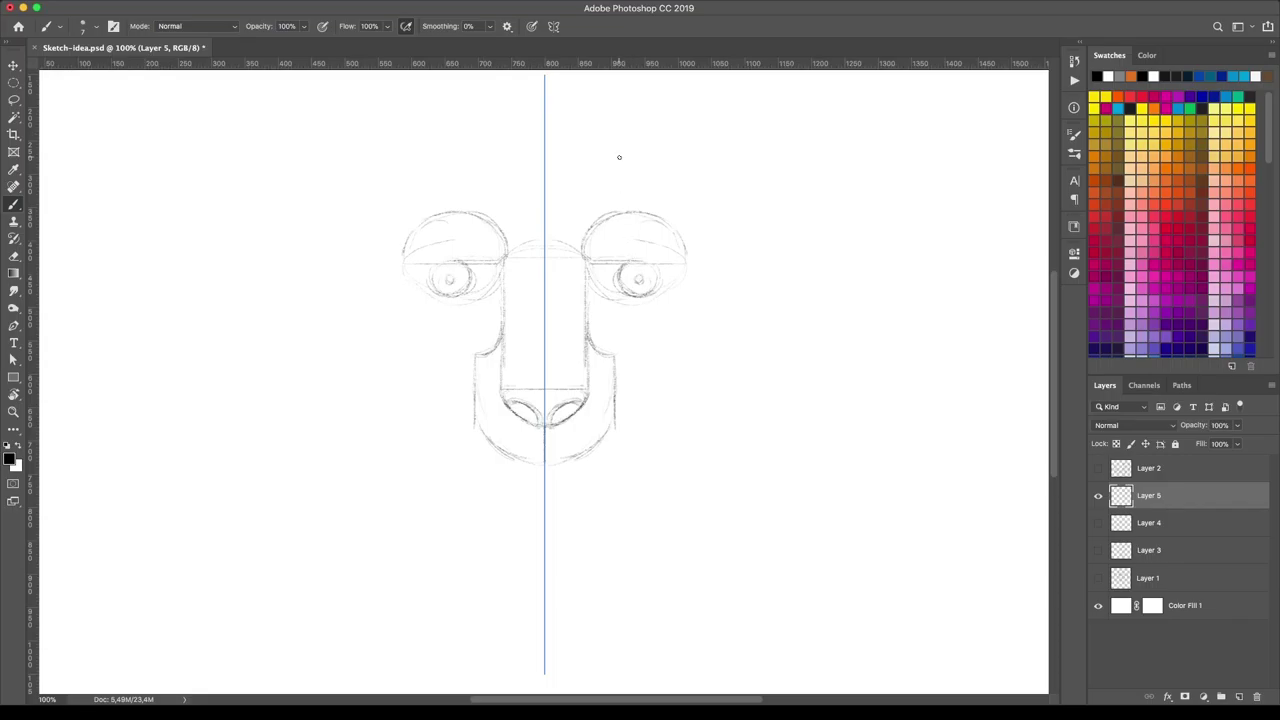
click(637, 277)
scroll(640, 260, up, 3)
drag(600, 317, 596, 318)
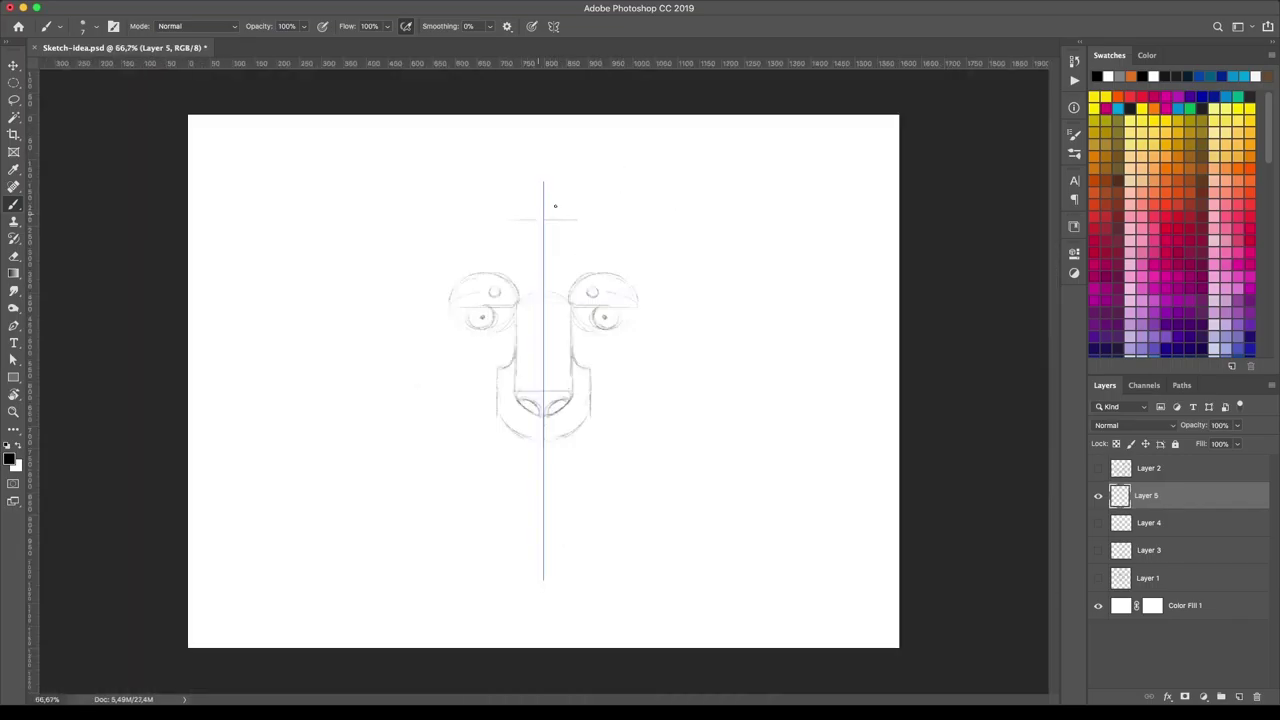
- Sketch the faint head outline, arrow-tipped nose bridge and round ears
drag(530, 214, 557, 206)
drag(460, 135, 292, 300)
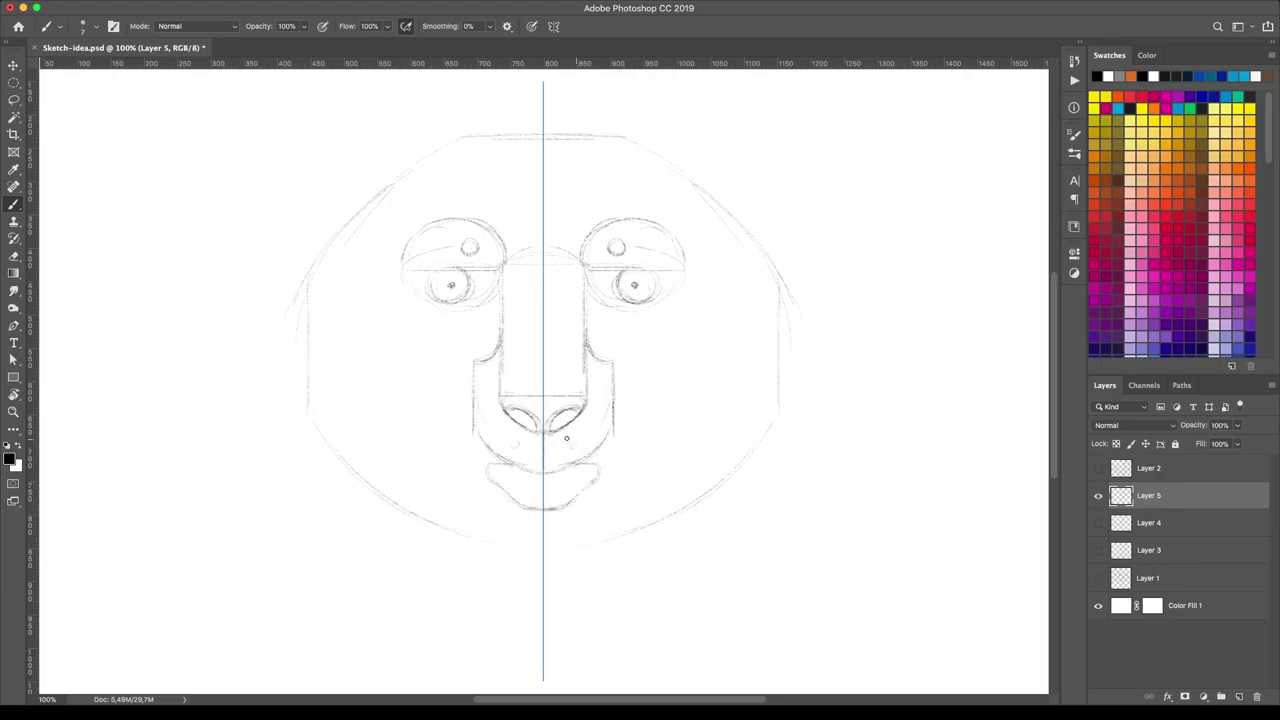
drag(631, 305, 626, 271)
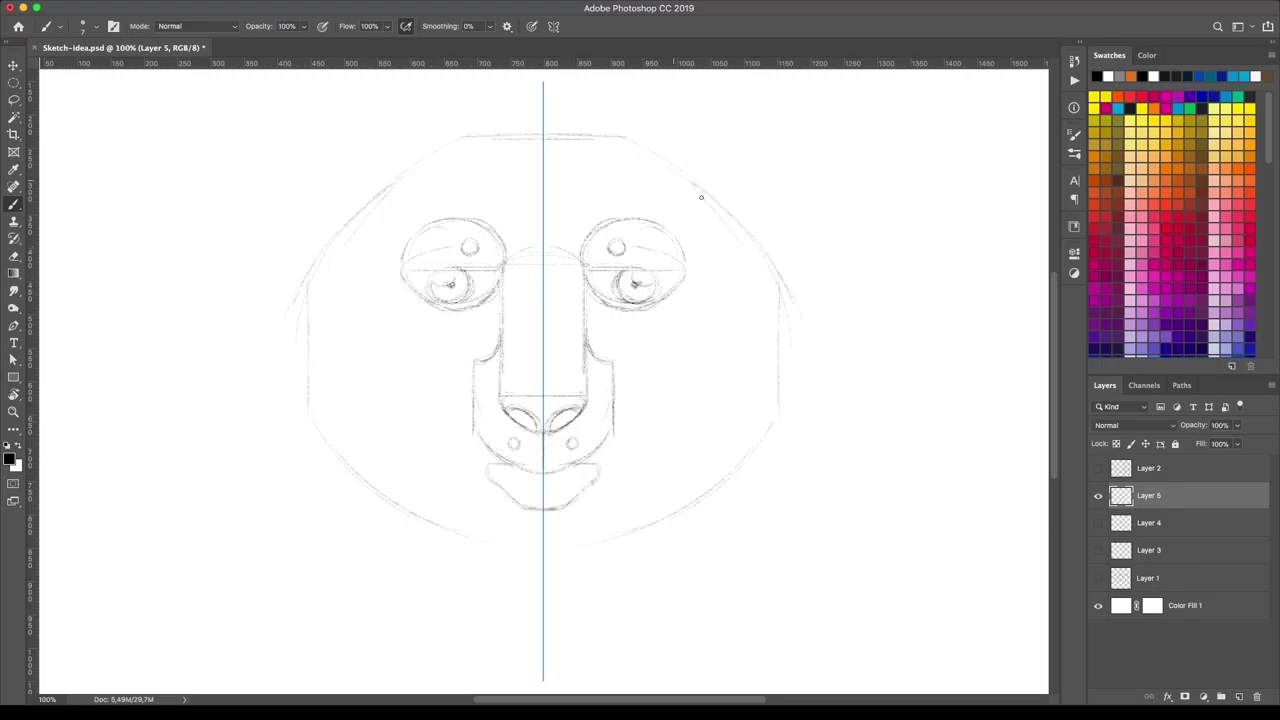
scroll(662, 229, up, 2)
drag(552, 418, 540, 312)
mouse_move(655, 178)
mouse_down()
mouse_move(740, 146)
mouse_move(765, 255)
mouse_up()
drag(763, 183, 740, 242)
- Sketch the jaw and chin, cheek lines, rounded eye sockets and dotted cheek circles
drag(776, 336, 517, 573)
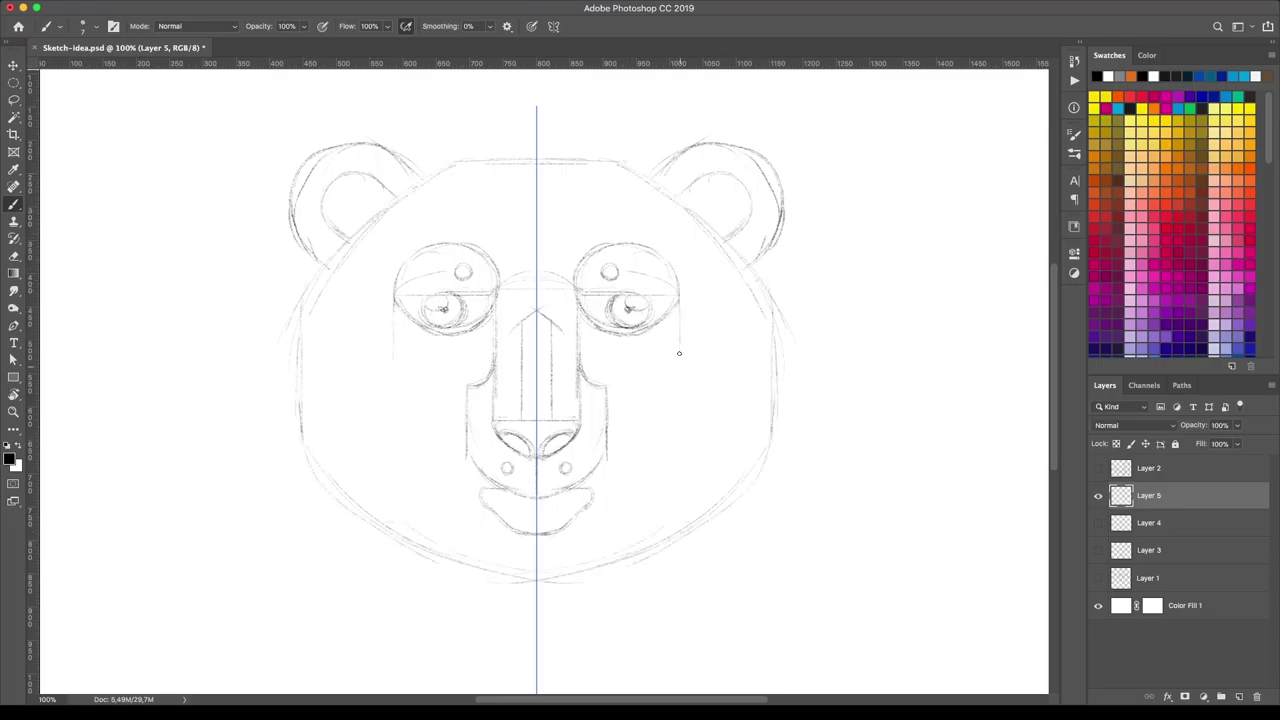
drag(682, 324, 662, 386)
drag(490, 208, 402, 272)
drag(498, 230, 502, 288)
mouse_move(420, 216)
mouse_down()
mouse_move(398, 298)
mouse_move(470, 480)
mouse_move(532, 535)
mouse_up()
mouse_move(745, 316)
mouse_down()
mouse_move(757, 363)
mouse_move(745, 318)
mouse_up()
click(753, 331)
- Scale the whole sketch down proportionally with Cmd+T
key(ctrl+t)
drag(537, 131, 537, 282)
key(Return)
- Darken cheeks and jaw, hatch the ears, and herringbone-hatch the nose bridge
mouse_move(688, 396)
mouse_down()
mouse_move(690, 490)
mouse_move(537, 578)
mouse_up()
mouse_move(537, 302)
mouse_down()
mouse_move(696, 394)
mouse_move(679, 415)
mouse_up()
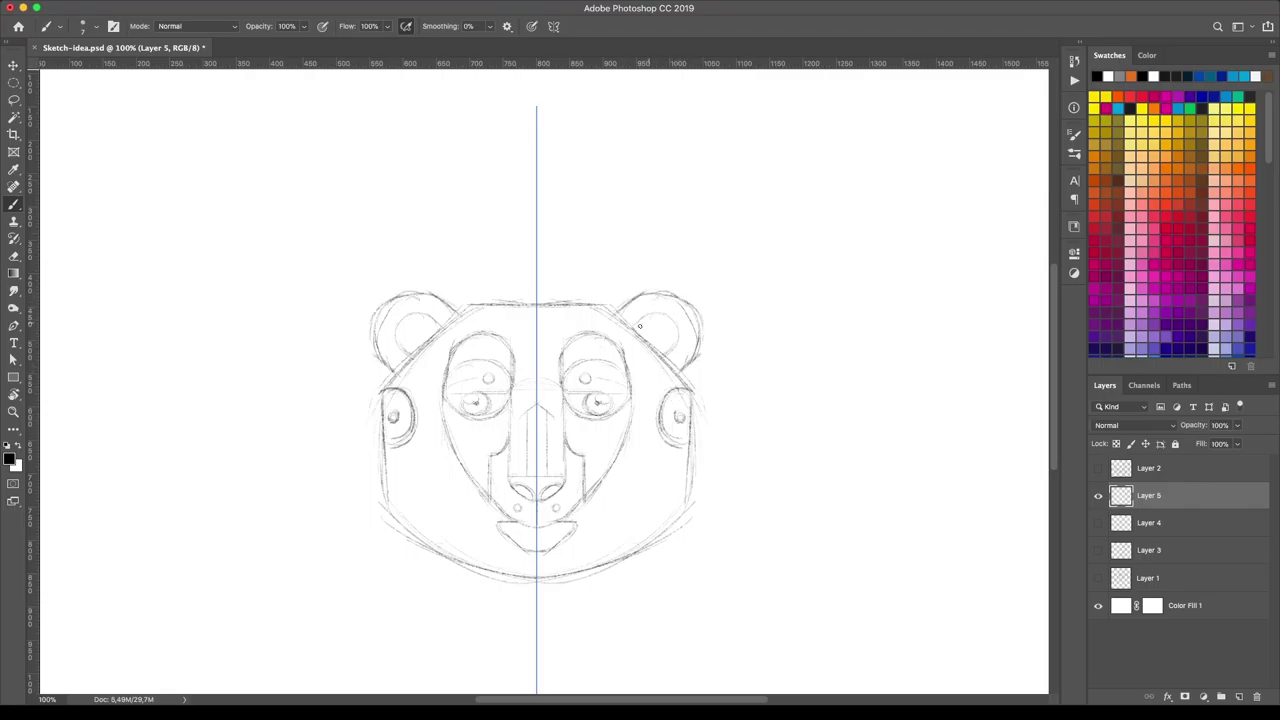
drag(645, 328, 668, 350)
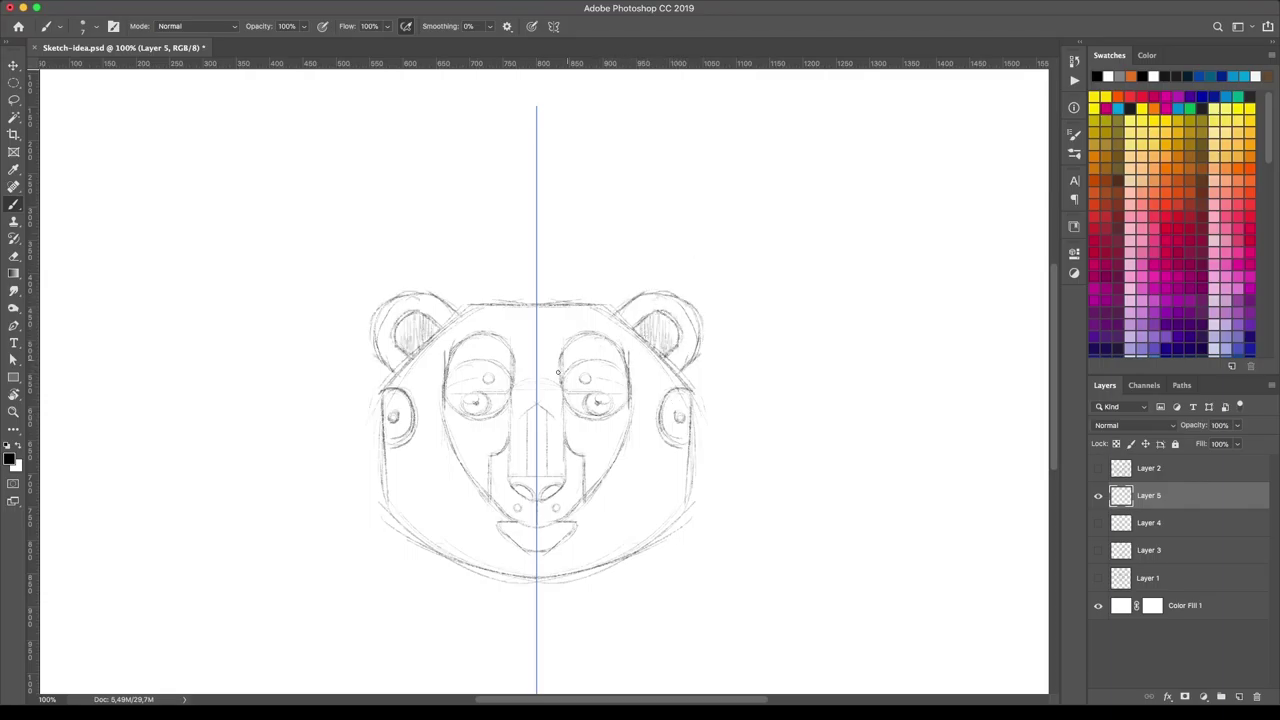
drag(587, 498, 628, 414)
drag(565, 448, 563, 402)
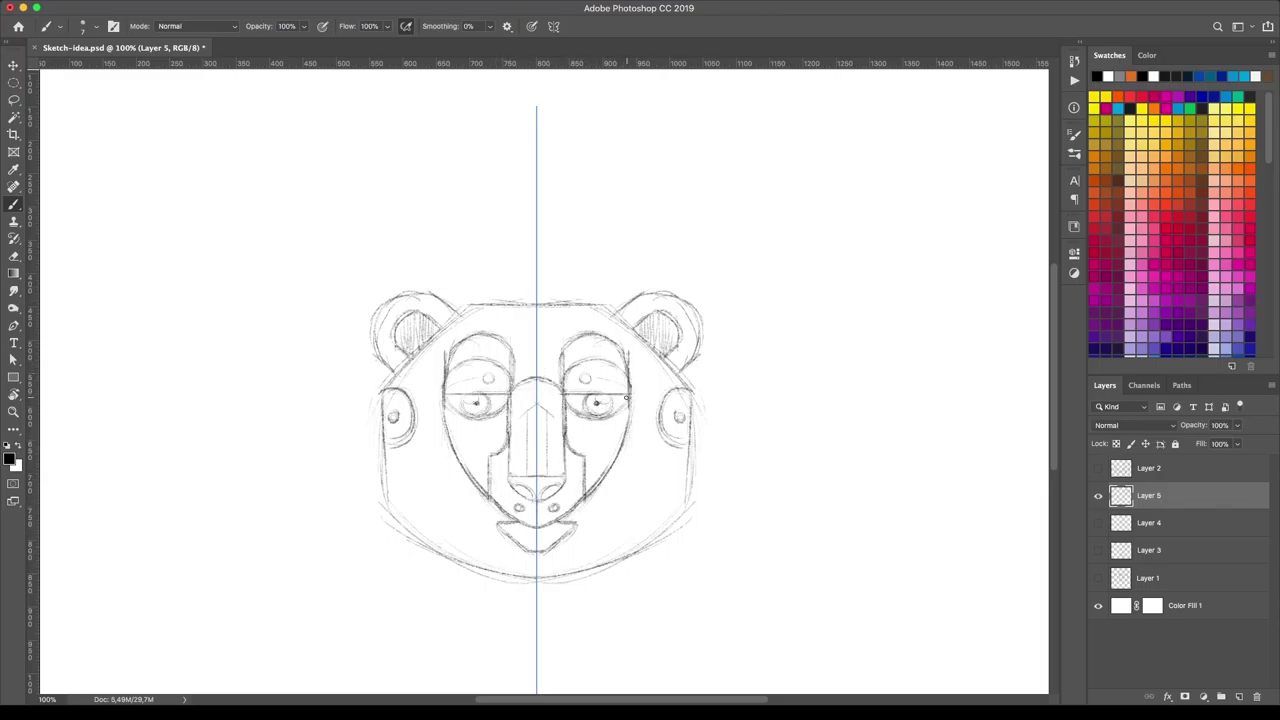
drag(530, 422, 532, 455)
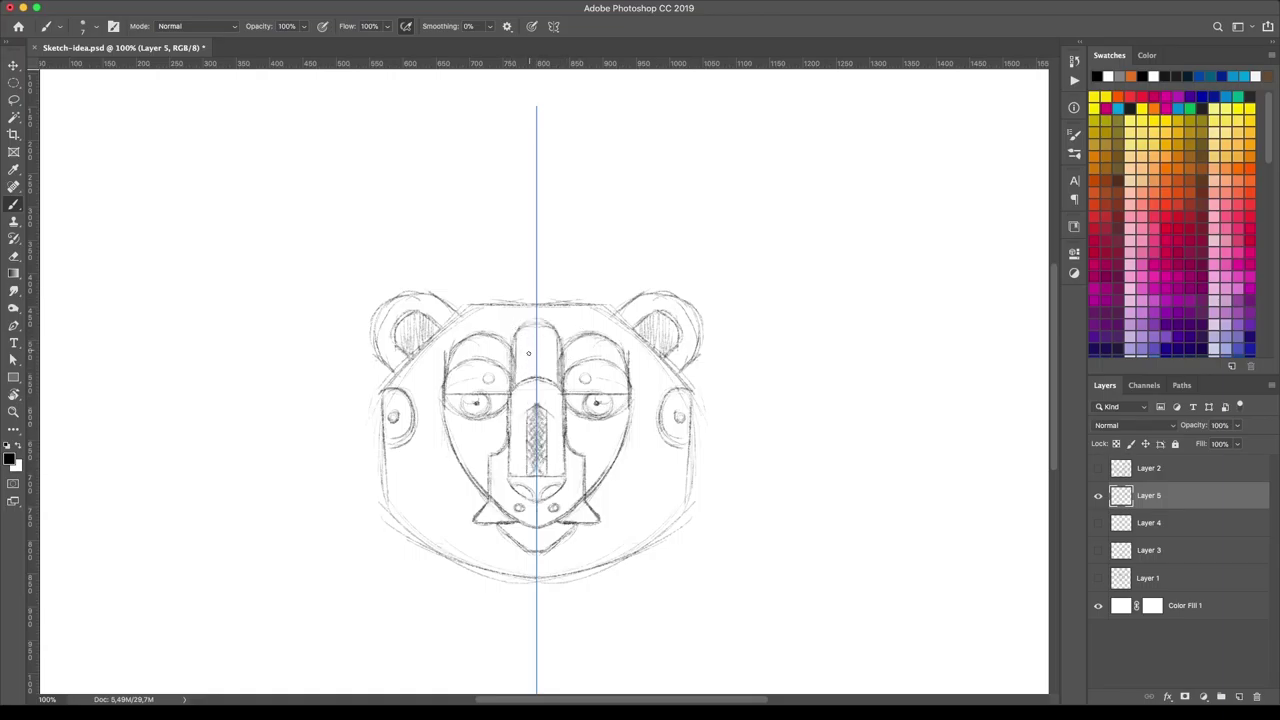
drag(528, 352, 530, 350)
- Add lower strokes and V-shaped chest lines meeting at the centre
scroll(536, 352, down, 2)
scroll(650, 380, down, 2)
scroll(650, 380, right, 2)
drag(636, 345, 648, 446)
mouse_move(662, 318)
mouse_down()
mouse_move(664, 448)
mouse_move(507, 580)
mouse_up()
scroll(677, 370, down, 2)
drag(430, 468, 429, 441)
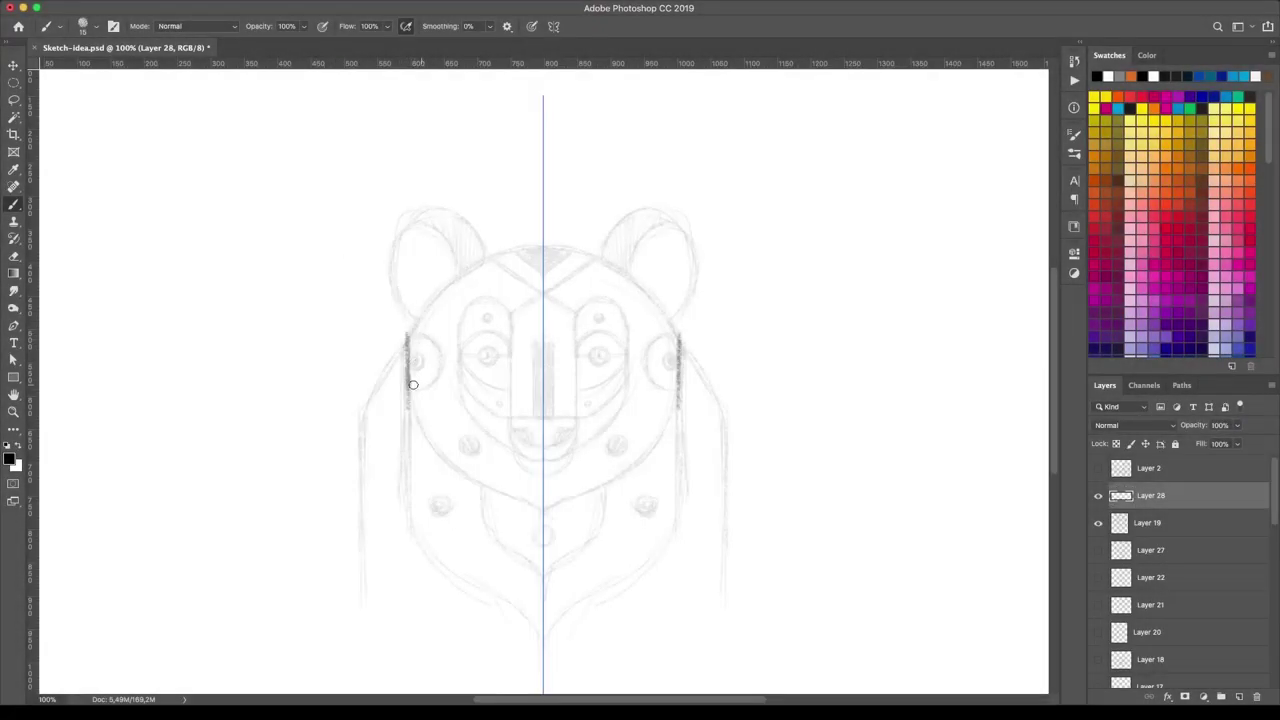
- Ink the bold head outline, pointed body sides, shoulder spots and muzzle
mouse_move(412, 384)
mouse_down()
mouse_move(530, 505)
mouse_move(408, 345)
mouse_move(540, 245)
mouse_move(405, 421)
mouse_move(488, 594)
mouse_move(543, 635)
mouse_up()
drag(482, 484, 541, 581)
drag(643, 500, 646, 503)
mouse_move(512, 312)
mouse_down()
mouse_move(512, 414)
mouse_move(542, 474)
mouse_move(530, 470)
mouse_up()
- Ink the eyes with pupils, lower face contours, nose stripe, forehead X and cheek spots
mouse_move(574, 323)
mouse_down()
mouse_move(628, 350)
mouse_move(626, 338)
mouse_move(597, 346)
mouse_move(630, 360)
mouse_up()
drag(574, 360, 574, 392)
drag(630, 350, 578, 420)
drag(594, 362, 626, 430)
drag(556, 342, 556, 416)
mouse_move(596, 312)
mouse_down()
mouse_move(509, 249)
mouse_move(560, 258)
mouse_up()
drag(660, 336, 668, 370)
drag(618, 440, 620, 450)
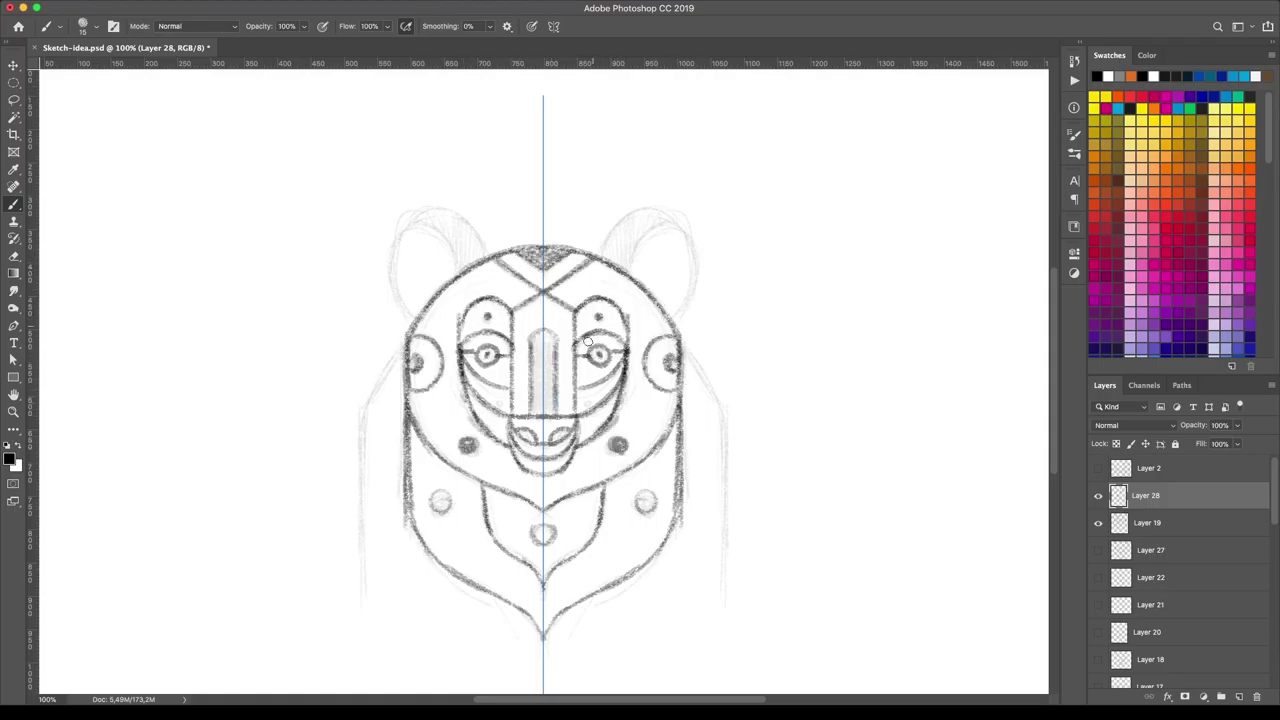
- Ink the pointed ears' inner curves, diagonals and outer contours
drag(601, 250, 636, 212)
mouse_move(690, 312)
mouse_down()
mouse_move(684, 202)
mouse_move(698, 210)
mouse_up()
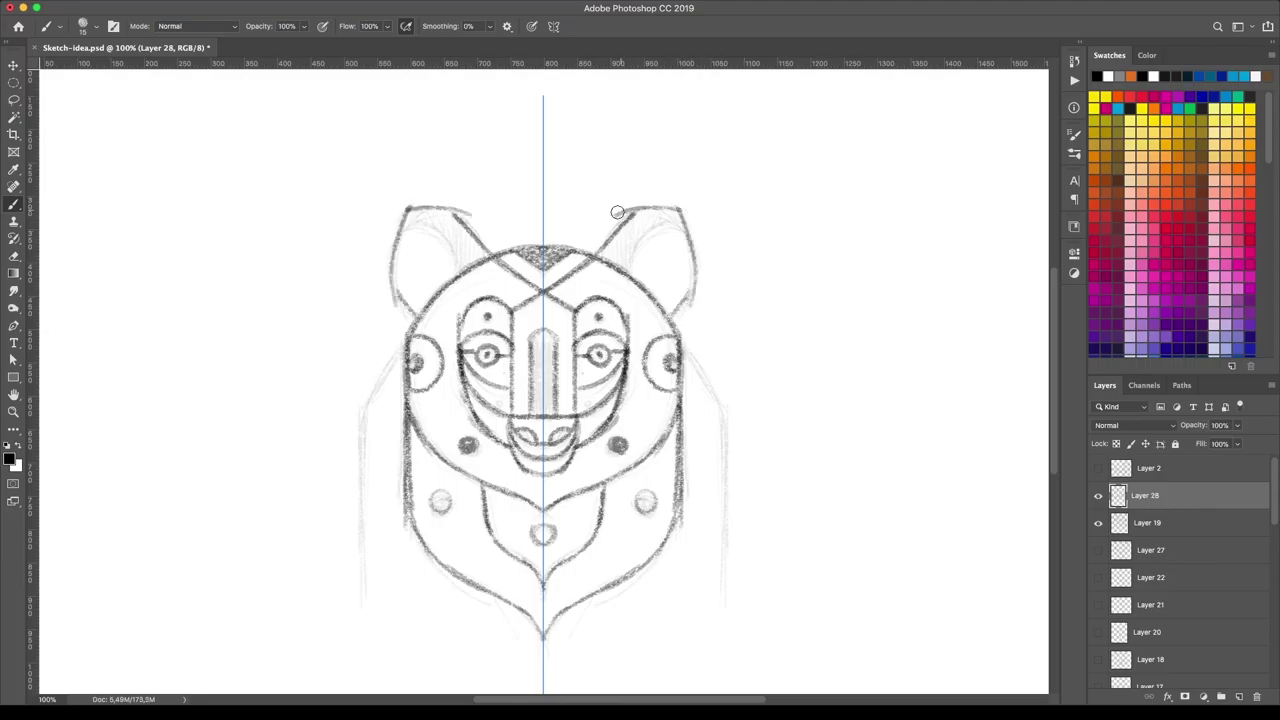
mouse_move(629, 234)
mouse_down()
mouse_move(690, 210)
mouse_move(694, 314)
mouse_up()
drag(626, 264, 673, 221)
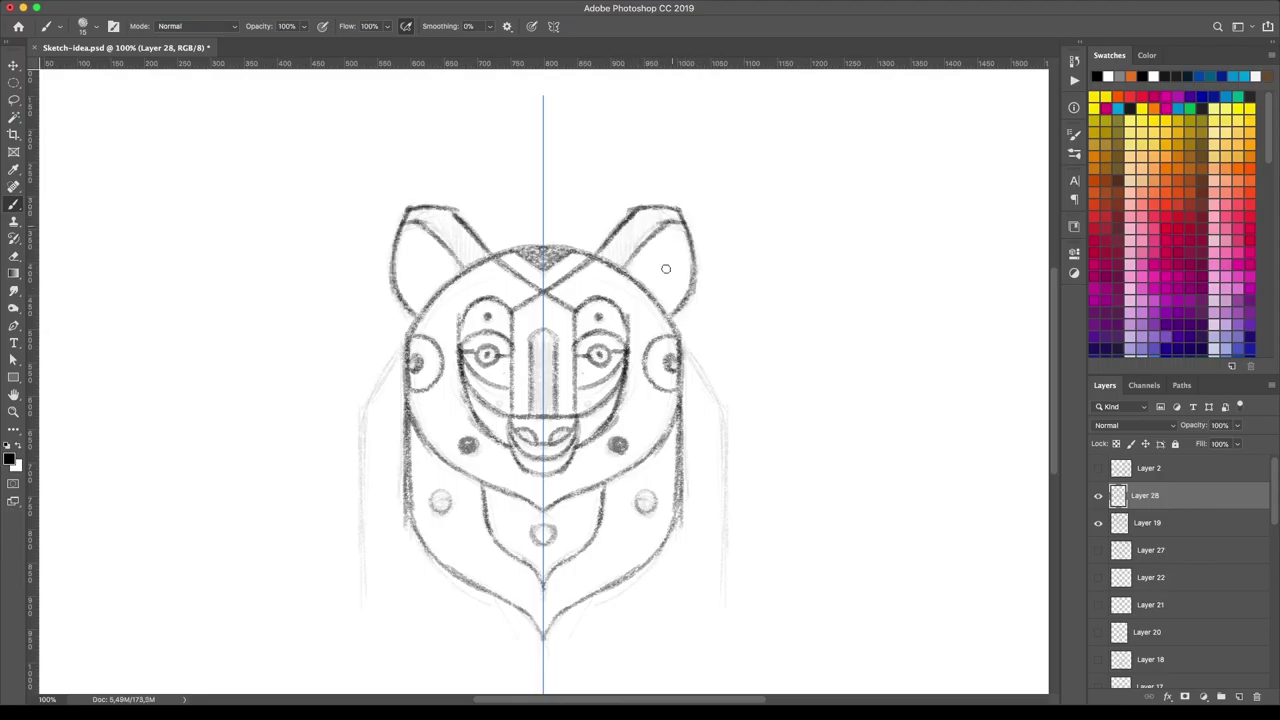
- Hide Layer 19, then darken the head sides and chin
click(1100, 523)
drag(680, 414, 678, 516)
drag(545, 638, 567, 609)
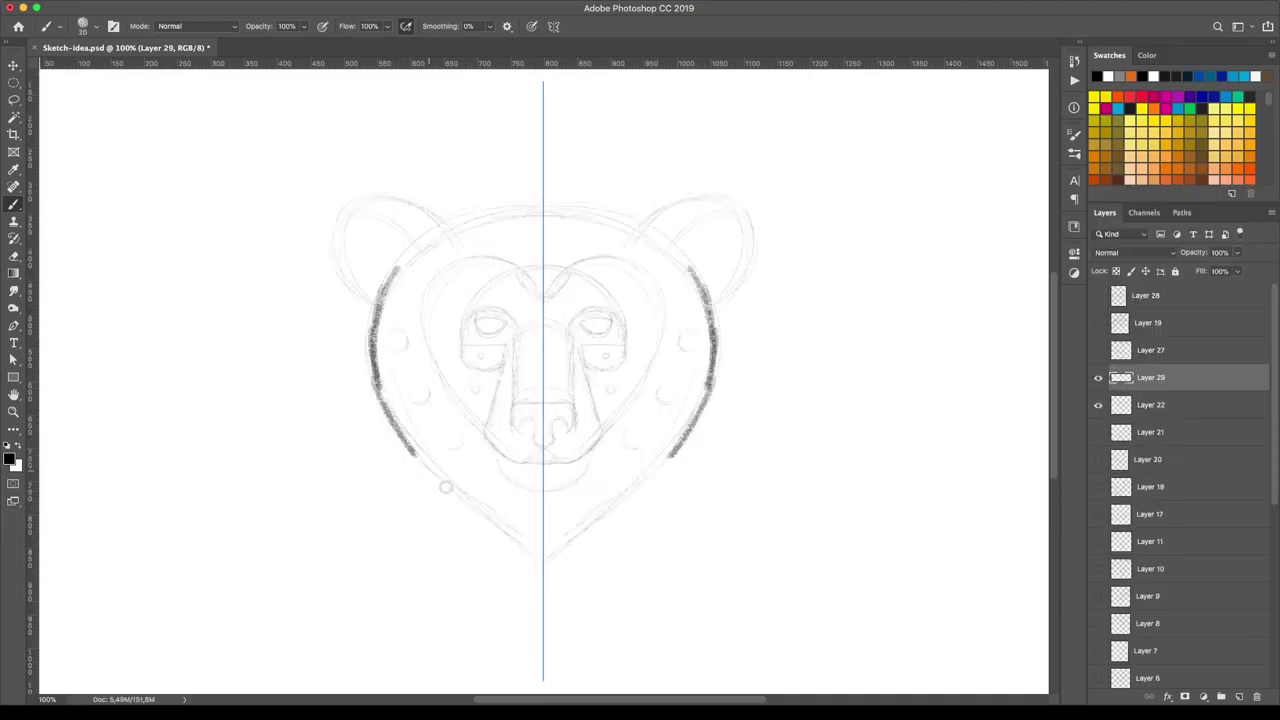
- Trace the head sides, top, chin, round ears and inner heart in bold lines
drag(430, 230, 380, 420)
mouse_move(543, 204)
mouse_down()
mouse_move(380, 320)
mouse_move(535, 550)
mouse_up()
mouse_move(360, 300)
mouse_down()
mouse_move(435, 212)
mouse_move(420, 200)
mouse_move(425, 212)
mouse_up()
mouse_move(543, 292)
mouse_down()
mouse_move(470, 262)
mouse_move(485, 430)
mouse_up()
drag(440, 384, 484, 430)
- Trace the snout, mouth, nose, eye lines and upper face arc
mouse_move(510, 345)
mouse_down()
mouse_move(485, 455)
mouse_move(543, 460)
mouse_move(543, 492)
mouse_up()
mouse_move(543, 445)
mouse_down()
mouse_move(510, 390)
mouse_move(543, 318)
mouse_up()
drag(465, 343, 510, 343)
mouse_move(543, 268)
mouse_down()
mouse_move(471, 313)
mouse_move(464, 335)
mouse_up()
mouse_move(470, 322)
mouse_down()
mouse_move(520, 322)
mouse_move(510, 372)
mouse_move(500, 360)
mouse_up()
- Draw the eyes with pupils, darken the nose, and add dotted cheek spots
drag(514, 418, 530, 424)
drag(456, 426, 452, 428)
drag(418, 382, 414, 384)
drag(396, 320, 392, 322)
drag(476, 380, 476, 392)
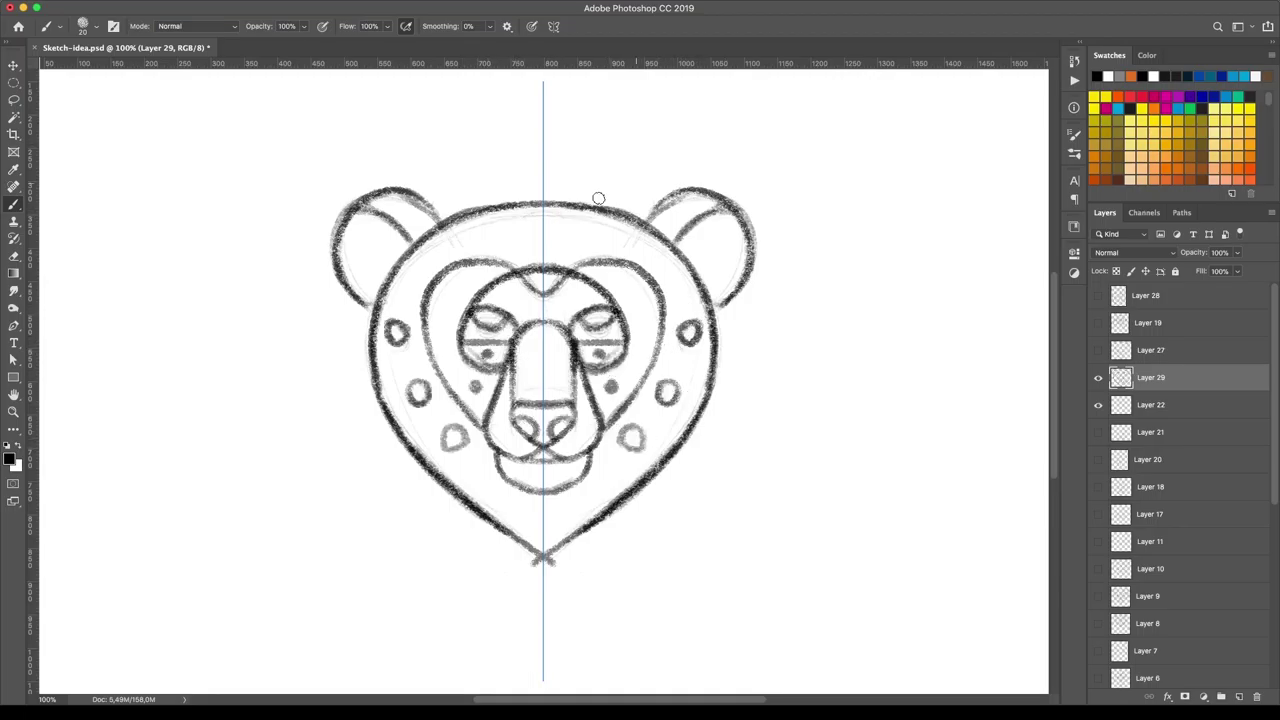
drag(518, 262, 435, 287)
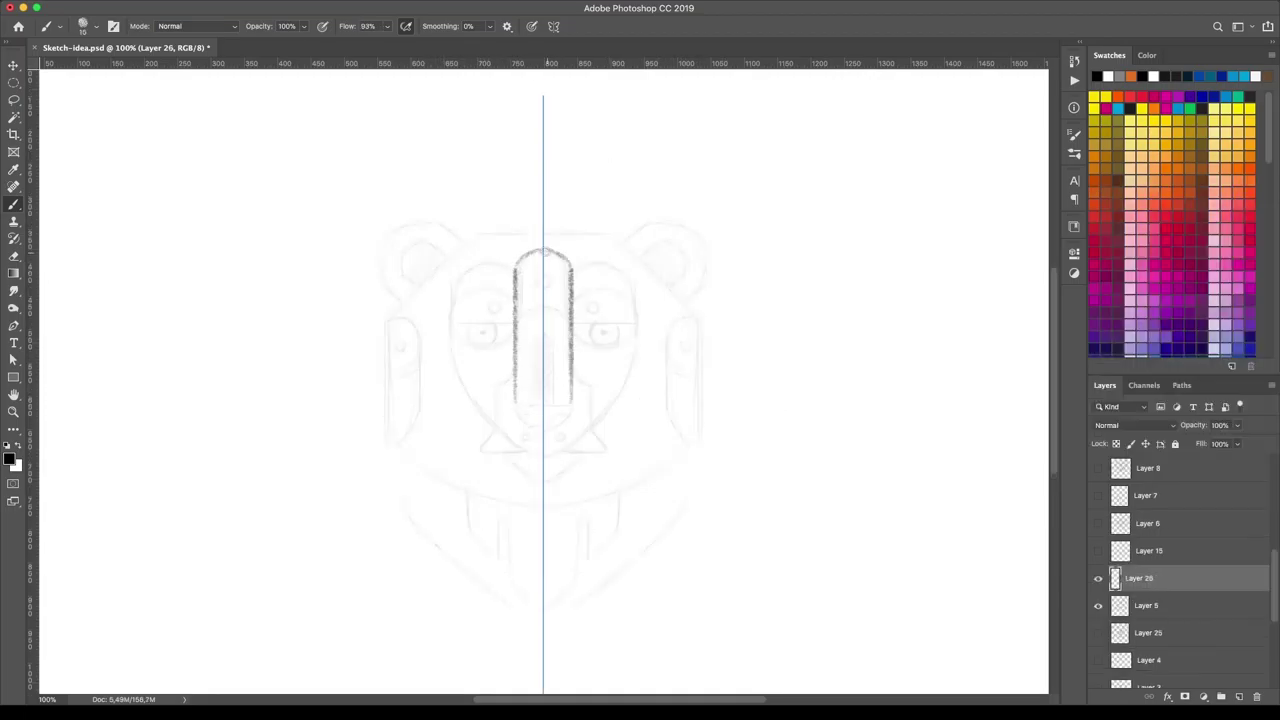
- Sketch the snout, jaw curves, brow arcs, circular eyes and pointed nose
drag(517, 405, 543, 430)
mouse_move(514, 355)
mouse_down()
mouse_move(494, 388)
mouse_move(495, 424)
mouse_up()
mouse_move(450, 302)
mouse_down()
mouse_move(450, 350)
mouse_move(525, 451)
mouse_move(470, 390)
mouse_move(514, 290)
mouse_move(512, 328)
mouse_up()
mouse_move(452, 330)
mouse_down()
mouse_move(450, 285)
mouse_move(500, 265)
mouse_move(450, 300)
mouse_move(515, 322)
mouse_move(494, 298)
mouse_up()
mouse_move(570, 324)
mouse_down()
mouse_move(600, 350)
mouse_move(613, 323)
mouse_up()
drag(531, 399, 543, 327)
- Sketch the flat-topped head with angled corners, rounded ears, cheek panels and lower-jaw box
mouse_move(604, 231)
mouse_down()
mouse_move(386, 318)
mouse_move(386, 432)
mouse_move(543, 506)
mouse_up()
mouse_move(386, 450)
mouse_down()
mouse_move(386, 314)
mouse_move(460, 236)
mouse_up()
mouse_move(372, 280)
mouse_down()
mouse_move(445, 230)
mouse_move(425, 212)
mouse_move(449, 255)
mouse_up()
mouse_move(698, 321)
mouse_down()
mouse_move(670, 424)
mouse_move(699, 350)
mouse_up()
mouse_move(484, 452)
mouse_down()
mouse_move(540, 456)
mouse_move(543, 484)
mouse_up()
- Add diagonal chin lines, the pointed chin, stepped beard tuft, cheek circles and forehead lines
mouse_move(386, 408)
mouse_down()
mouse_move(386, 476)
mouse_move(469, 575)
mouse_move(543, 630)
mouse_up()
mouse_move(466, 498)
mouse_down()
mouse_move(466, 560)
mouse_move(543, 600)
mouse_up()
drag(520, 508, 543, 566)
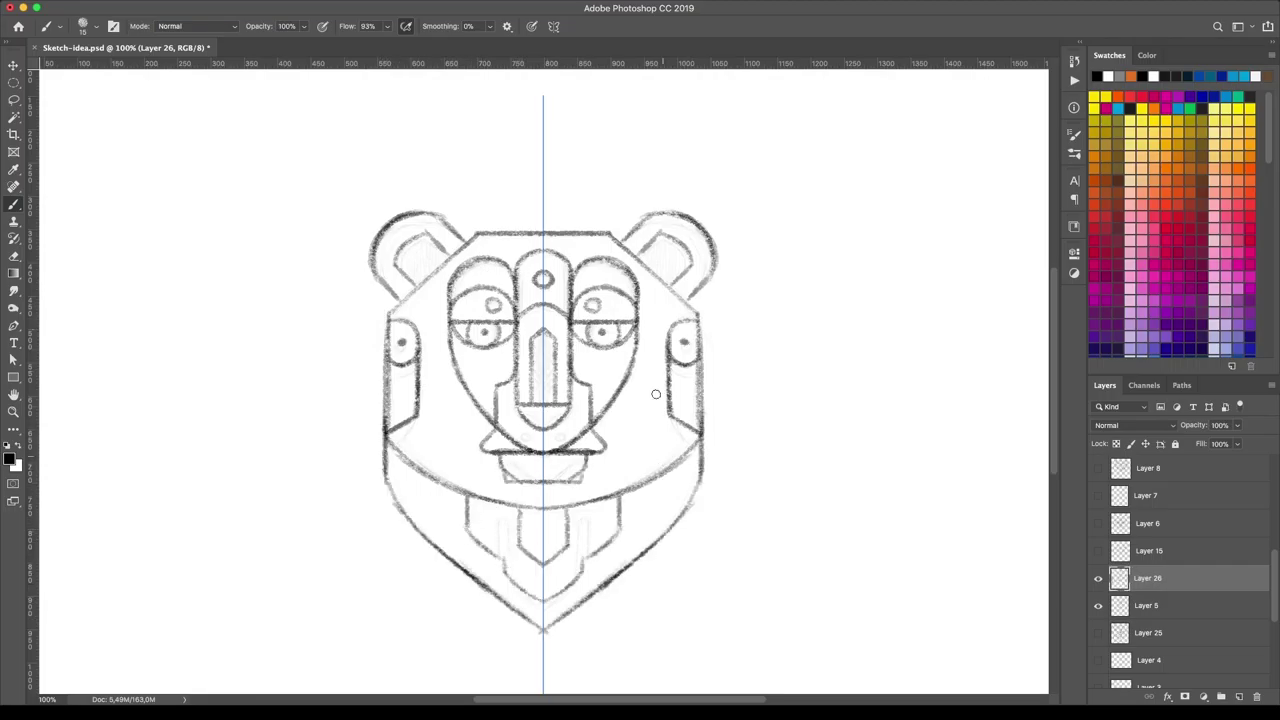
drag(632, 438, 634, 436)
drag(648, 316, 700, 316)
drag(574, 232, 574, 284)
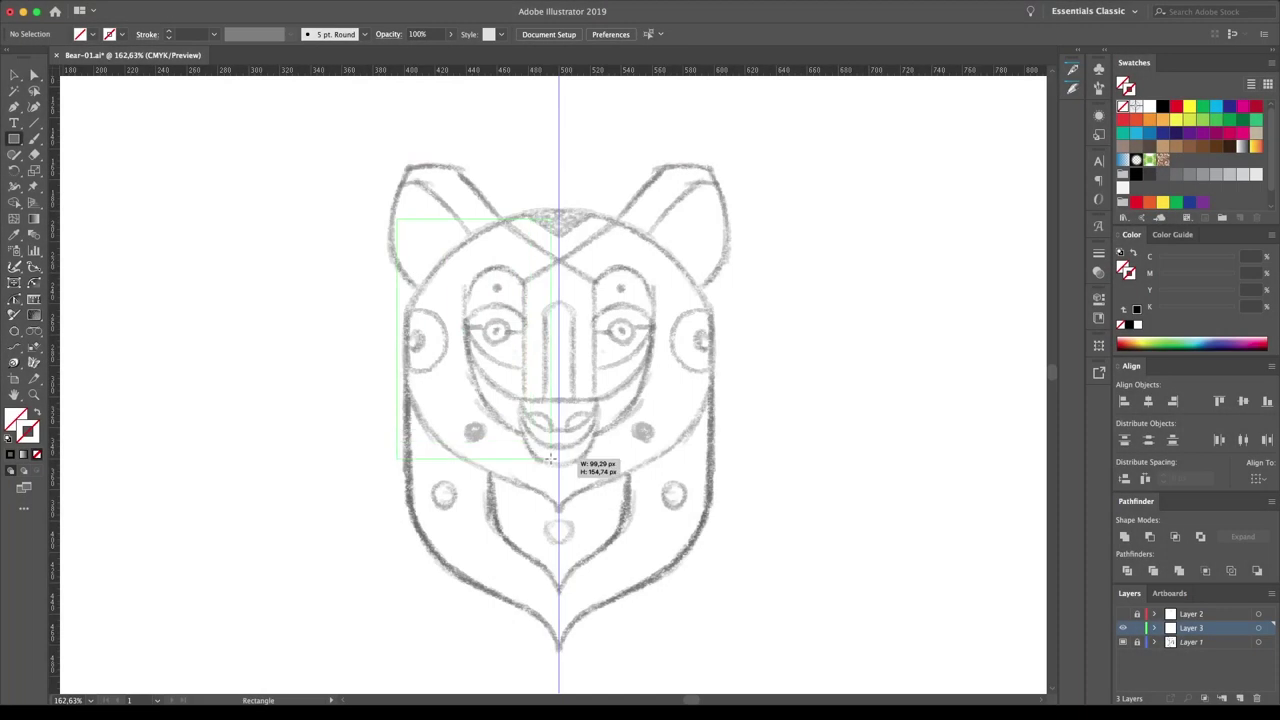
- Give the rectangle a 3 pt black stroke, delete its bottom and left edges, and round the top-left corner
click(169, 30)
click(169, 30)
key(a)
click(494, 486)
key(Delete)
drag(420, 224, 460, 262)
click(405, 488)
key(Delete)
- Extend the arc with the Pen and remove the vertical centre-line segment
key(p)
click(406, 364)
drag(405, 482, 405, 484)
click(558, 482)
key(Delete)
click(772, 647)
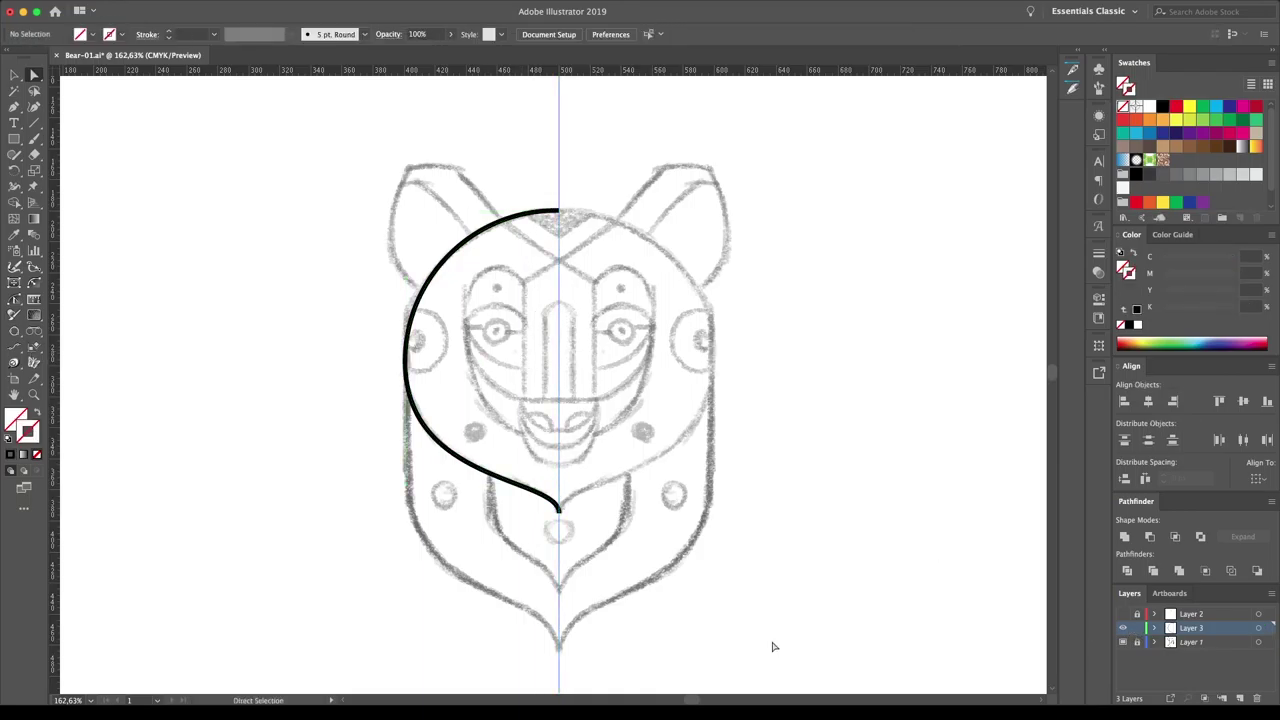
- Draw the centre line and left cheek side down to the chin tip, rounding the bottom-left corner
key(p)
click(558, 510)
click(558, 210)
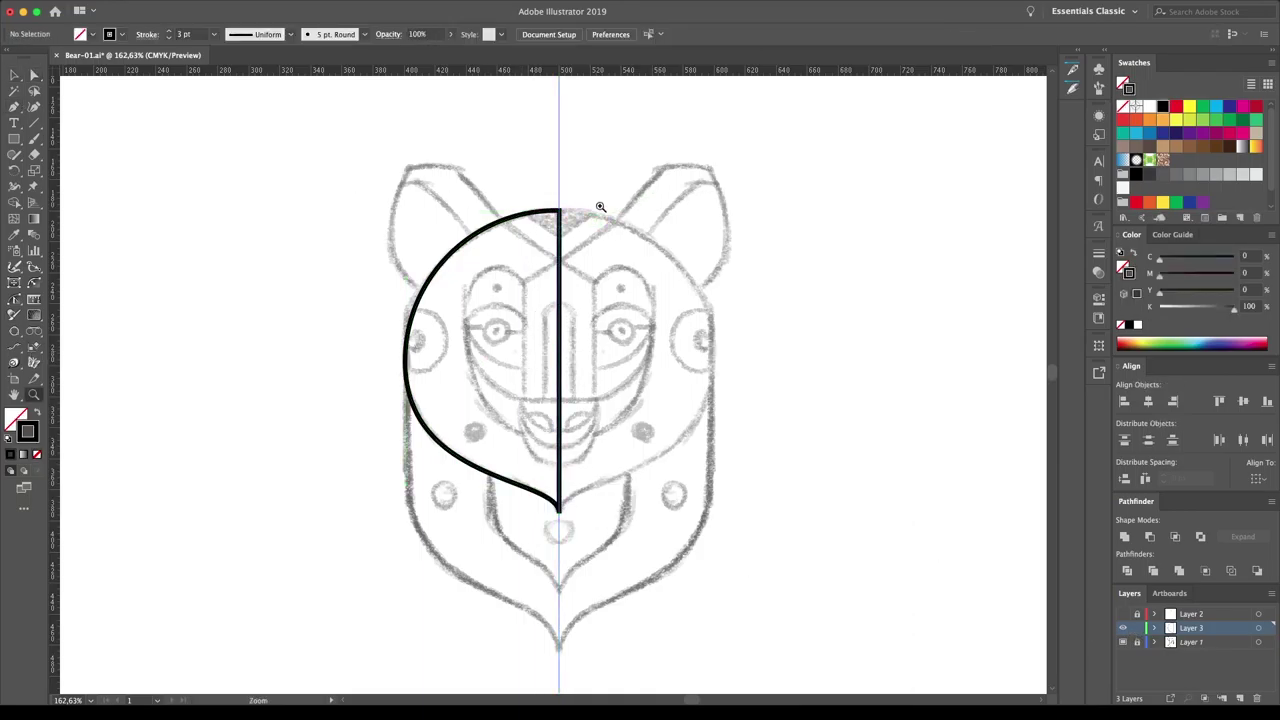
click(406, 354)
click(405, 600)
click(549, 603)
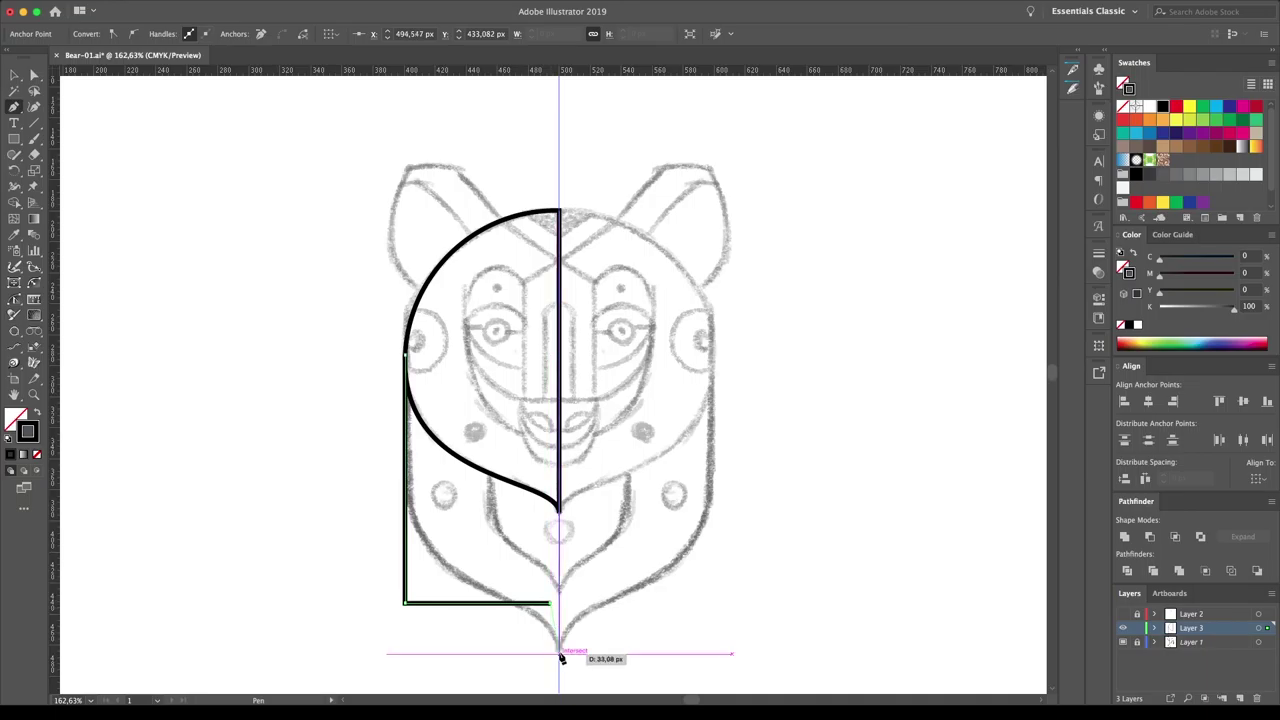
click(559, 648)
key(a)
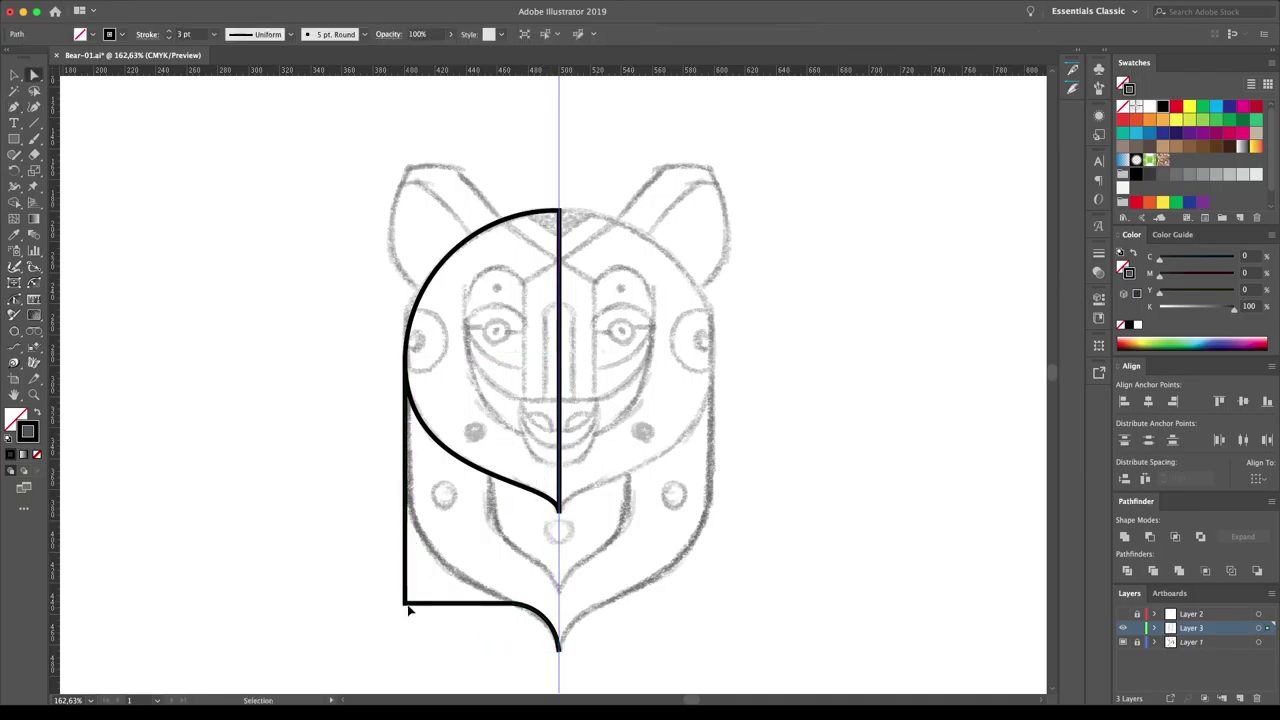
drag(499, 443, 503, 532)
- Add the curved inner cheek line and the diagonal line up toward the ear
key(v)
click(260, 321)
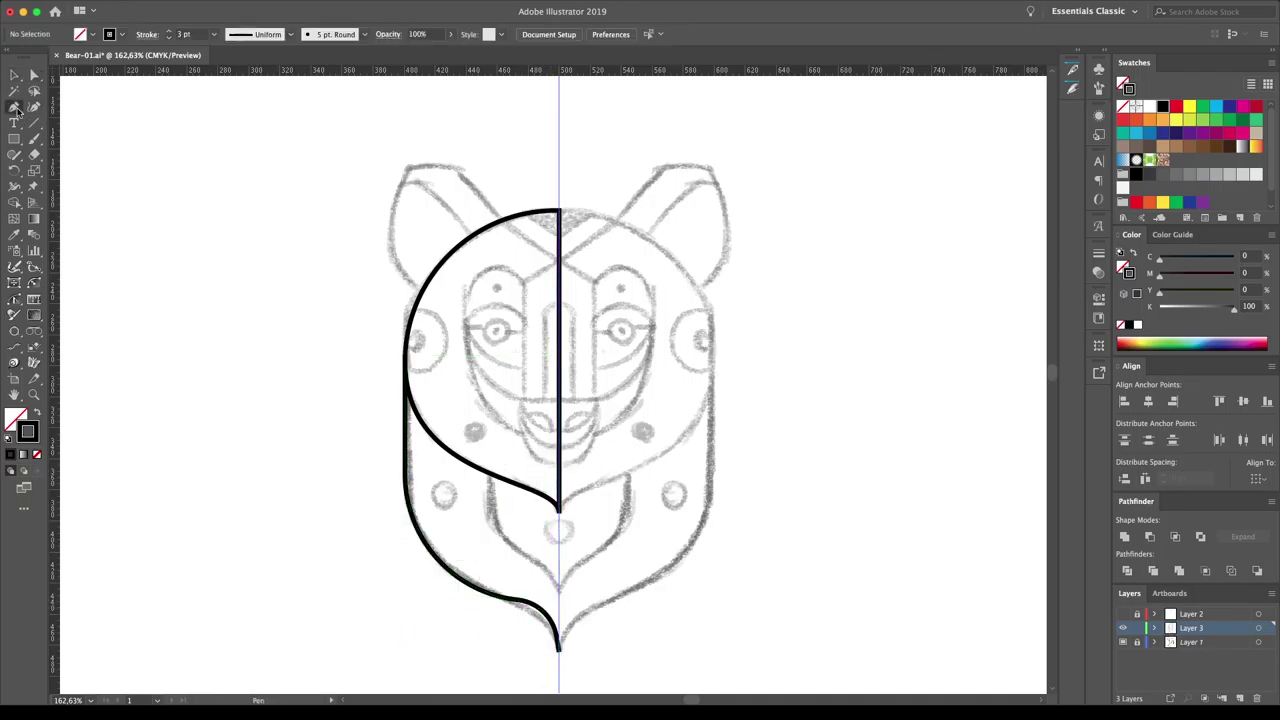
click(491, 474)
click(489, 545)
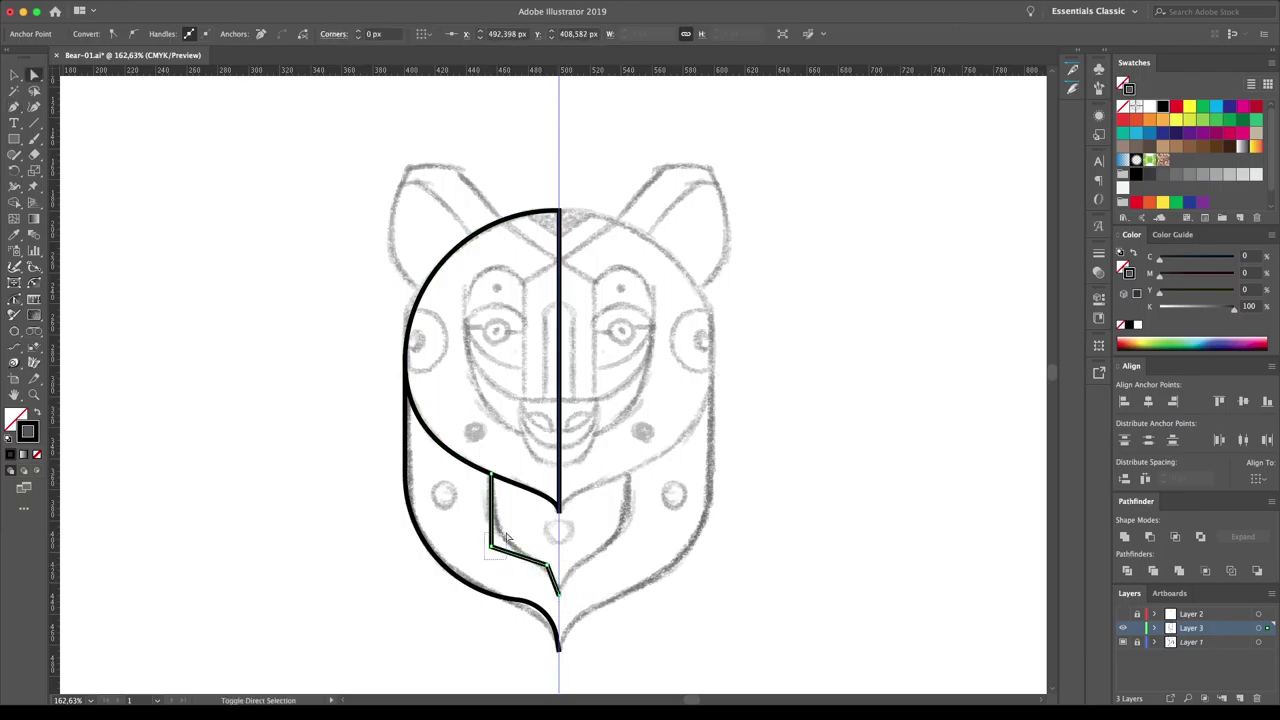
click(656, 515)
click(558, 262)
click(462, 165)
ctrl+click(111, 120)
- Draw the ear circle and trim it and the diagonal line where they meet the head
click(464, 437)
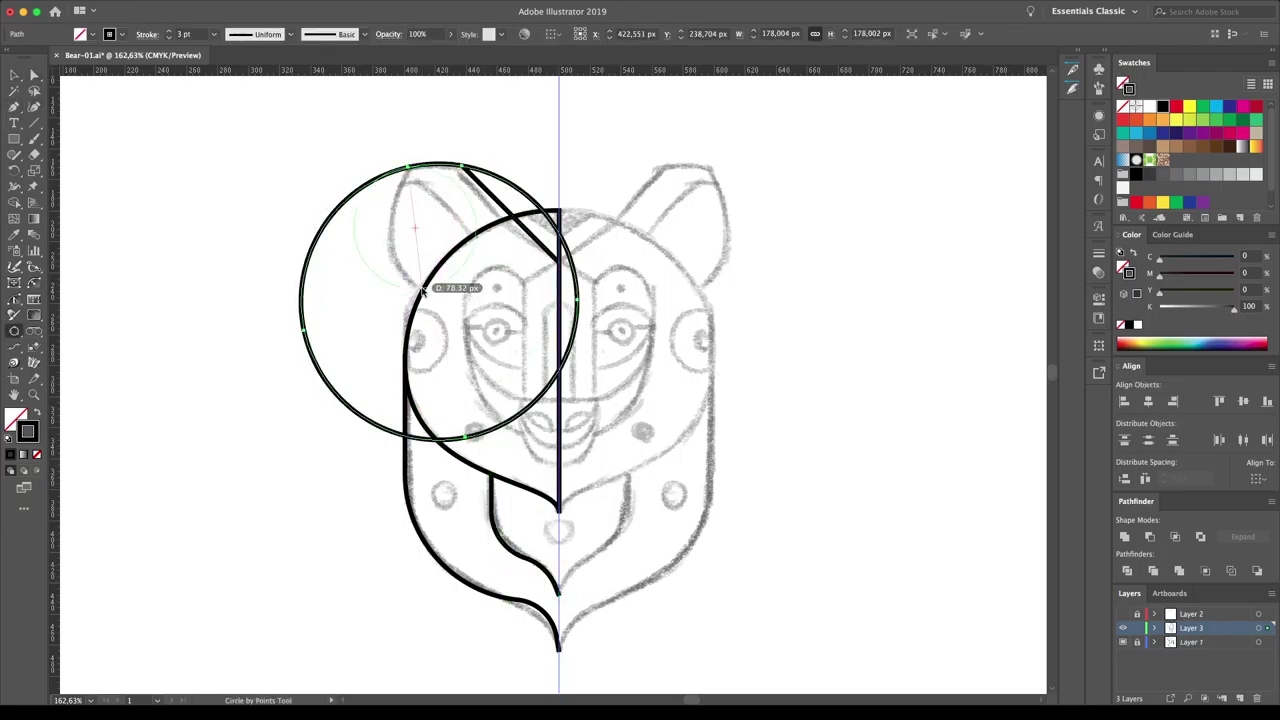
click(487, 306)
key(c)
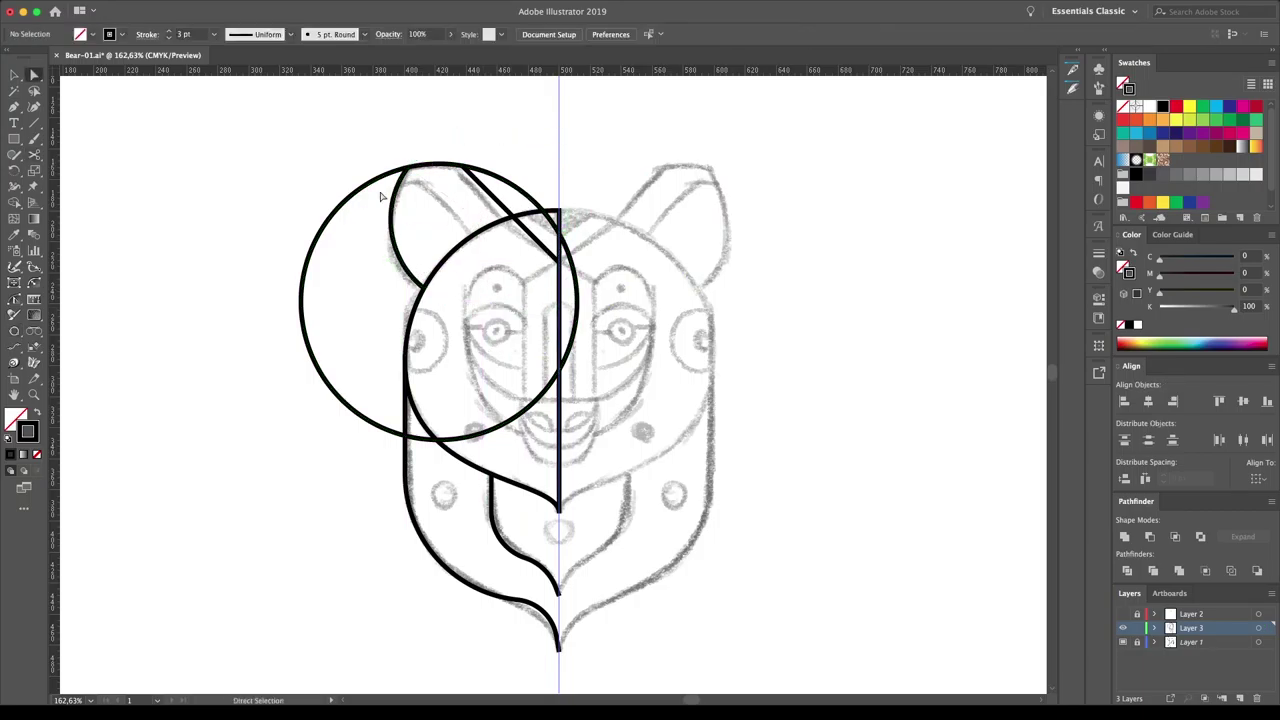
click(410, 166)
key(v)
click(500, 172)
key(Delete)
- Draw the inner ear line and trim its overhanging end at the head outline
click(390, 182)
key(ctrl+shift+a)
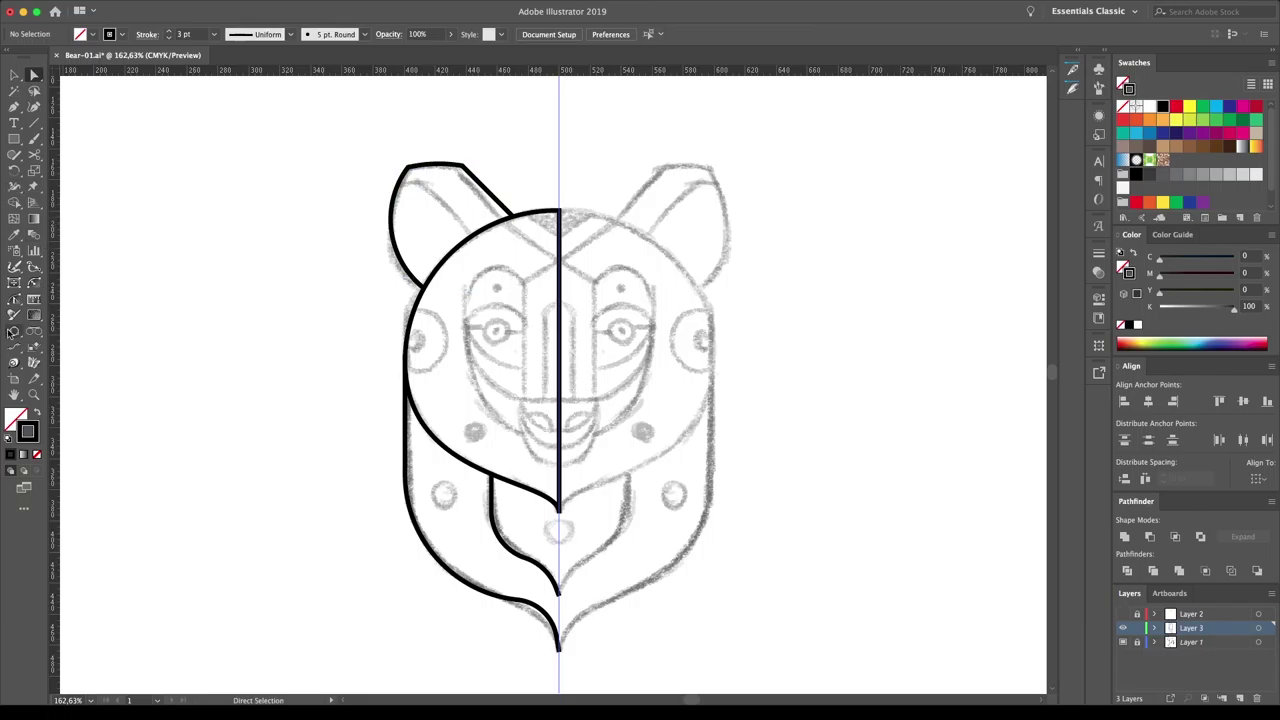
ctrl+click(391, 190)
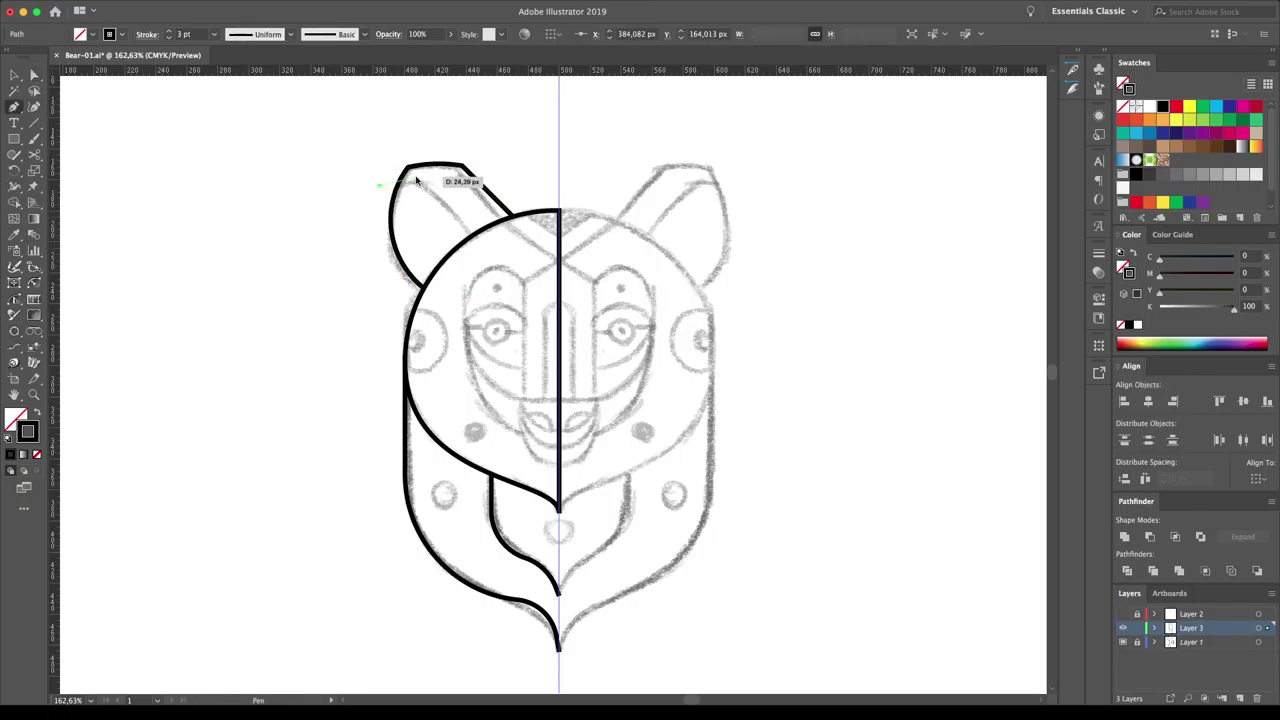
drag(418, 182, 420, 183)
ctrl+click(456, 183)
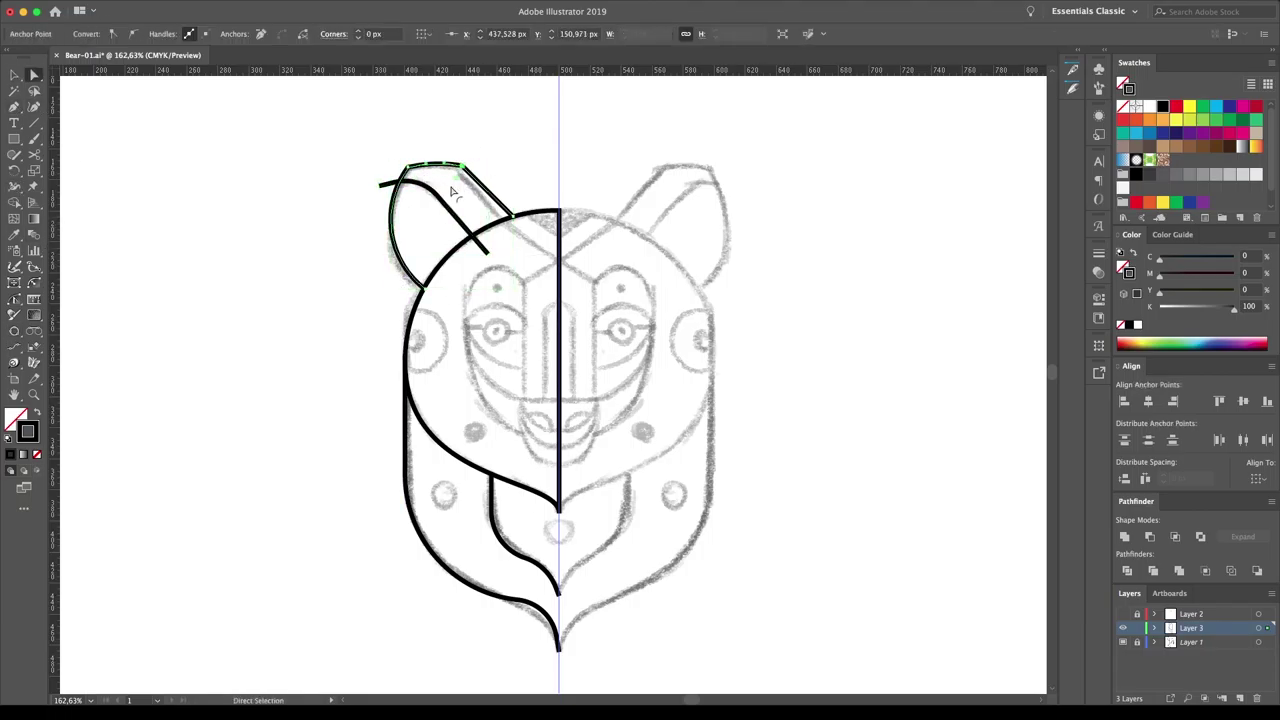
key(shift+m)
alt+click(478, 240)
key(v)
click(348, 199)
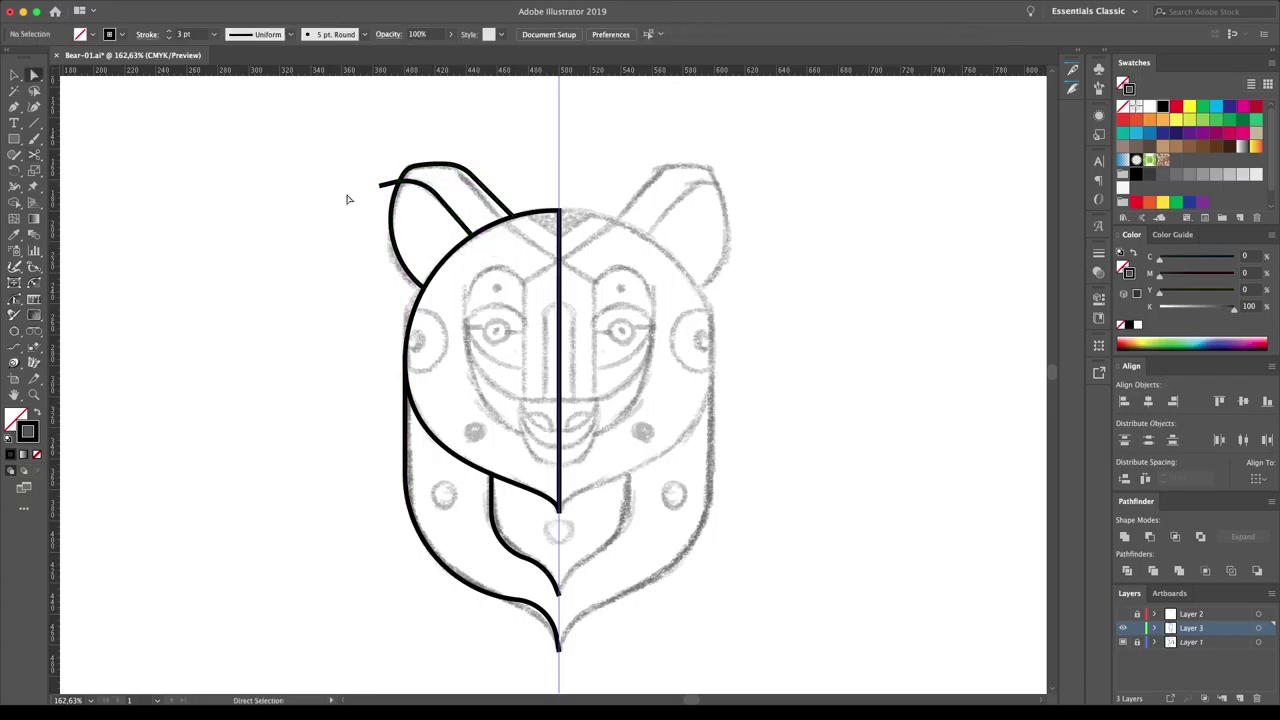
- Add a side circle with a smaller concentric circle on the left of the head
drag(14, 138, 75, 168)
drag(407, 340, 445, 340)
alt+click(407, 340)
click(656, 377)
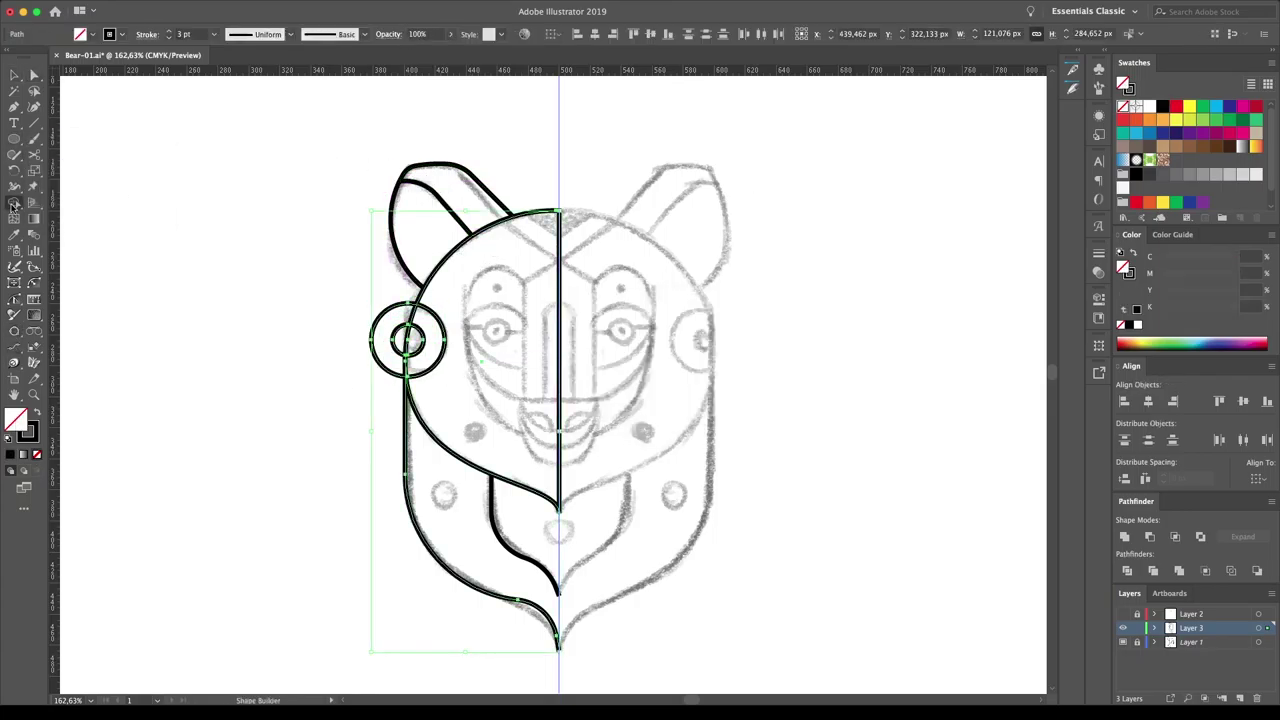
key(ctrl+plus)
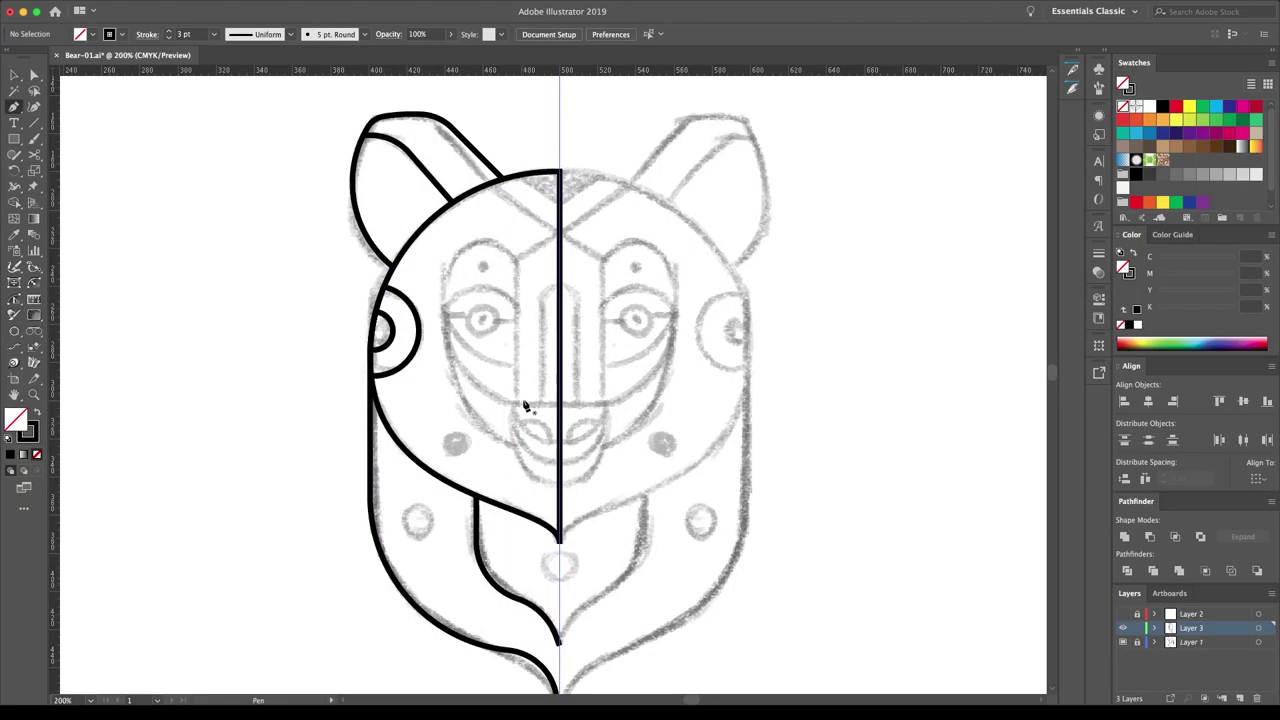
- Draw the horizontal nose line and trim a circle into the first nose arc
click(495, 382)
click(540, 382)
key(v)
click(247, 343)
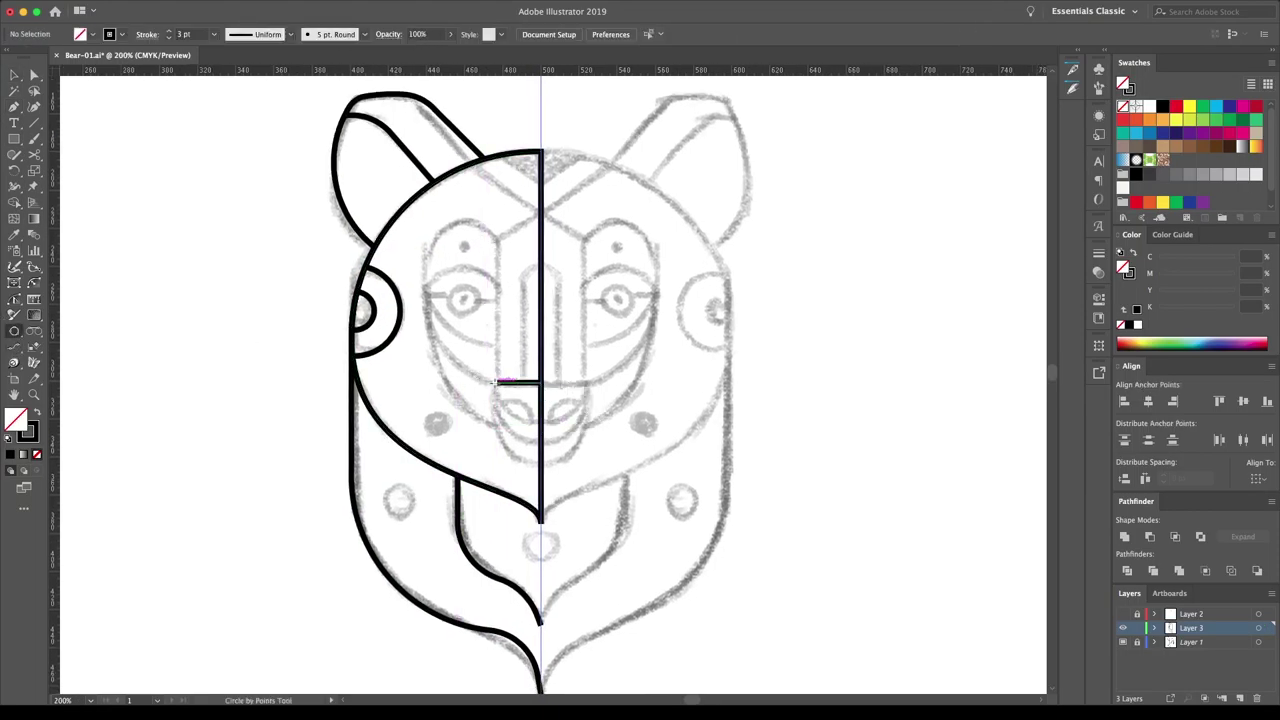
drag(584, 379, 520, 365)
key(shift+m)
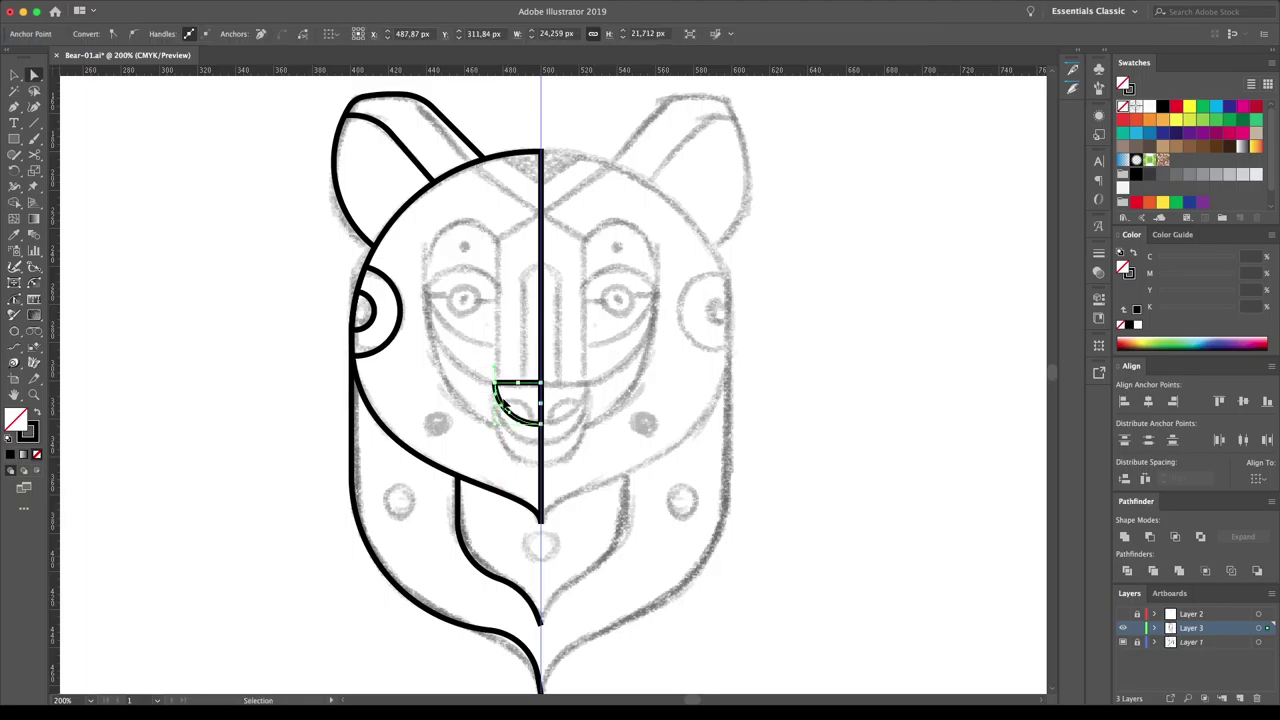
key(a)
click(582, 363)
key(a)
key(v)
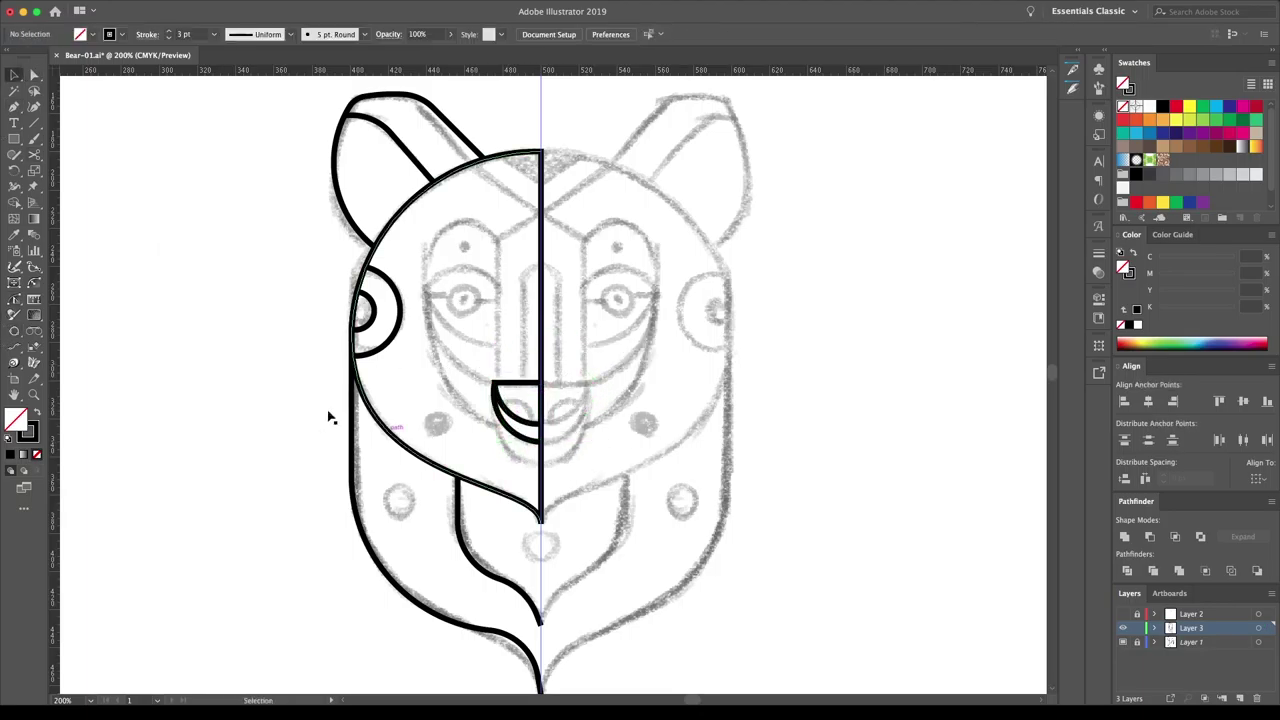
- Add a second nose arc and a line running up toward the eye
click(580, 438)
key(shift+m)
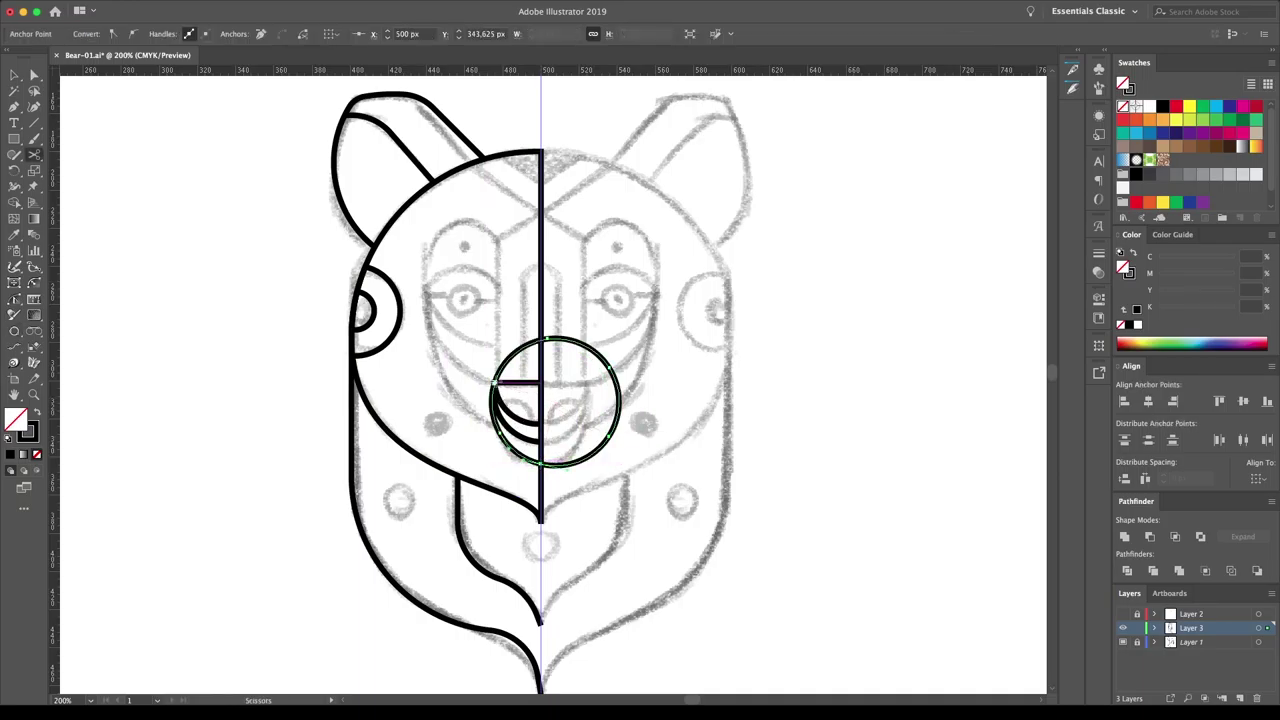
drag(600, 440, 655, 378)
key(a)
click(14, 106)
ctrl+click(493, 400)
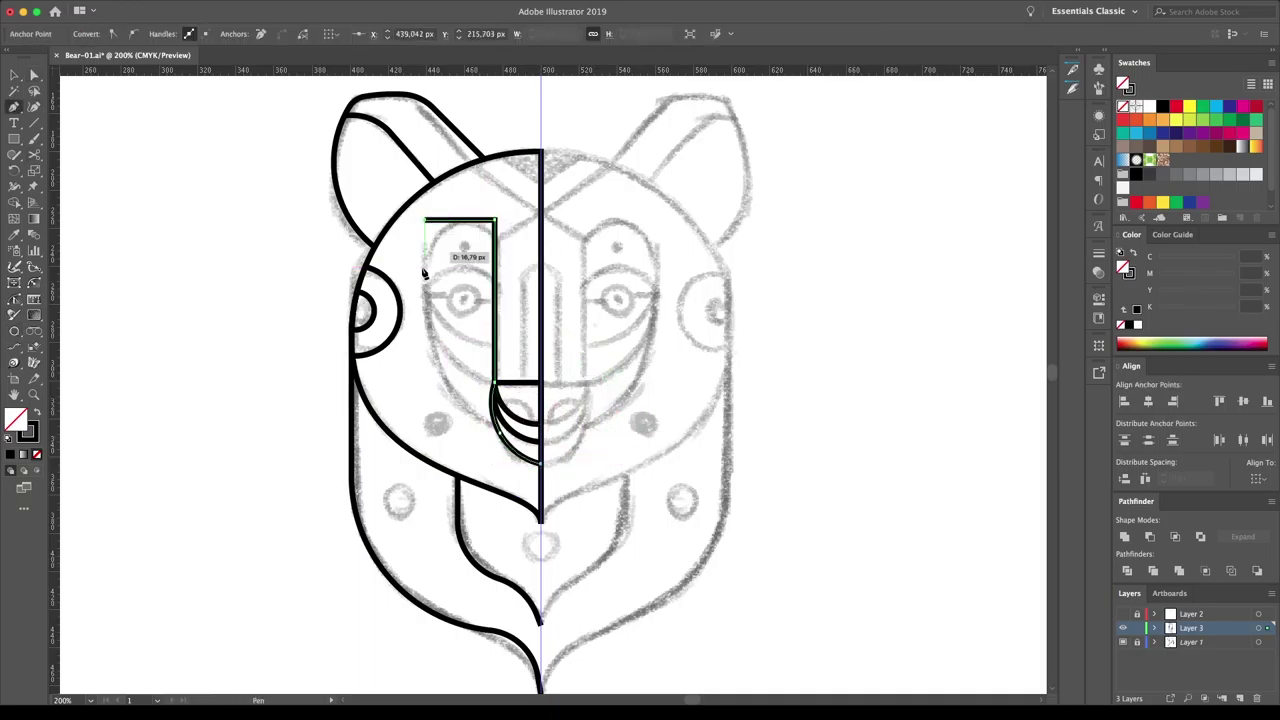
- Draw the left eye rectangle and round off its top
click(14, 138)
drag(423, 218, 496, 293)
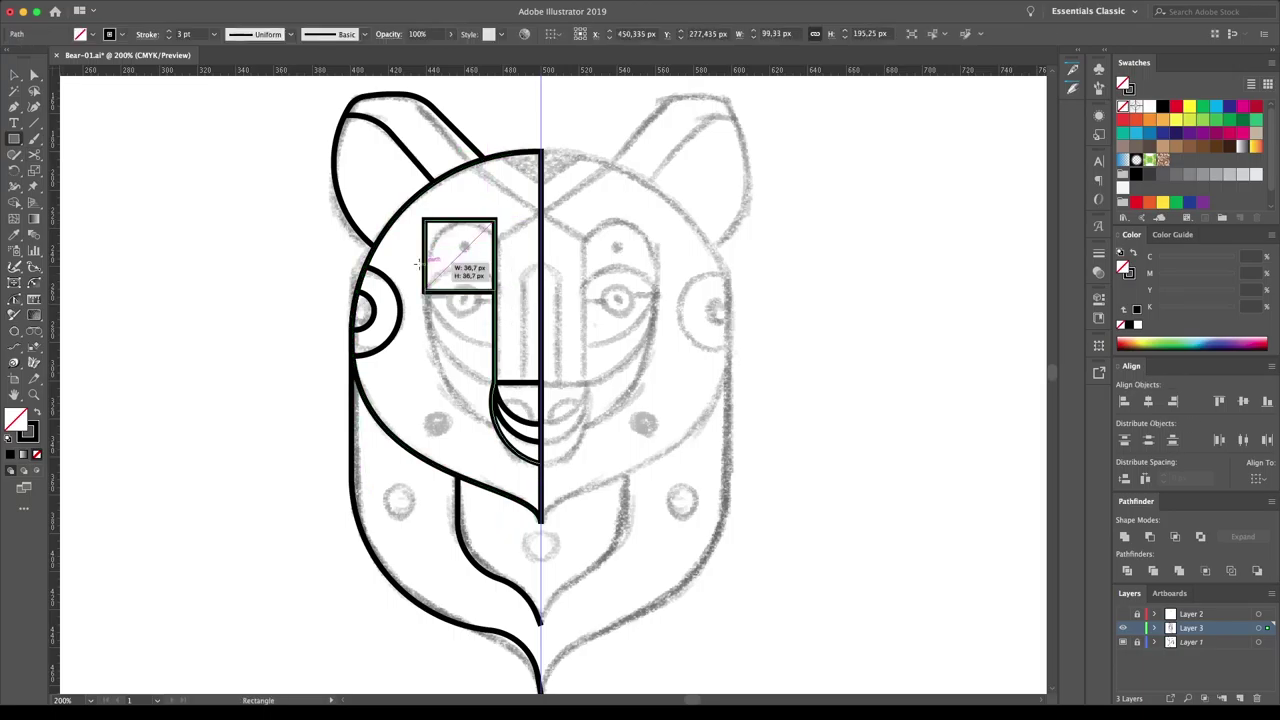
drag(481, 229, 423, 281)
key(a)
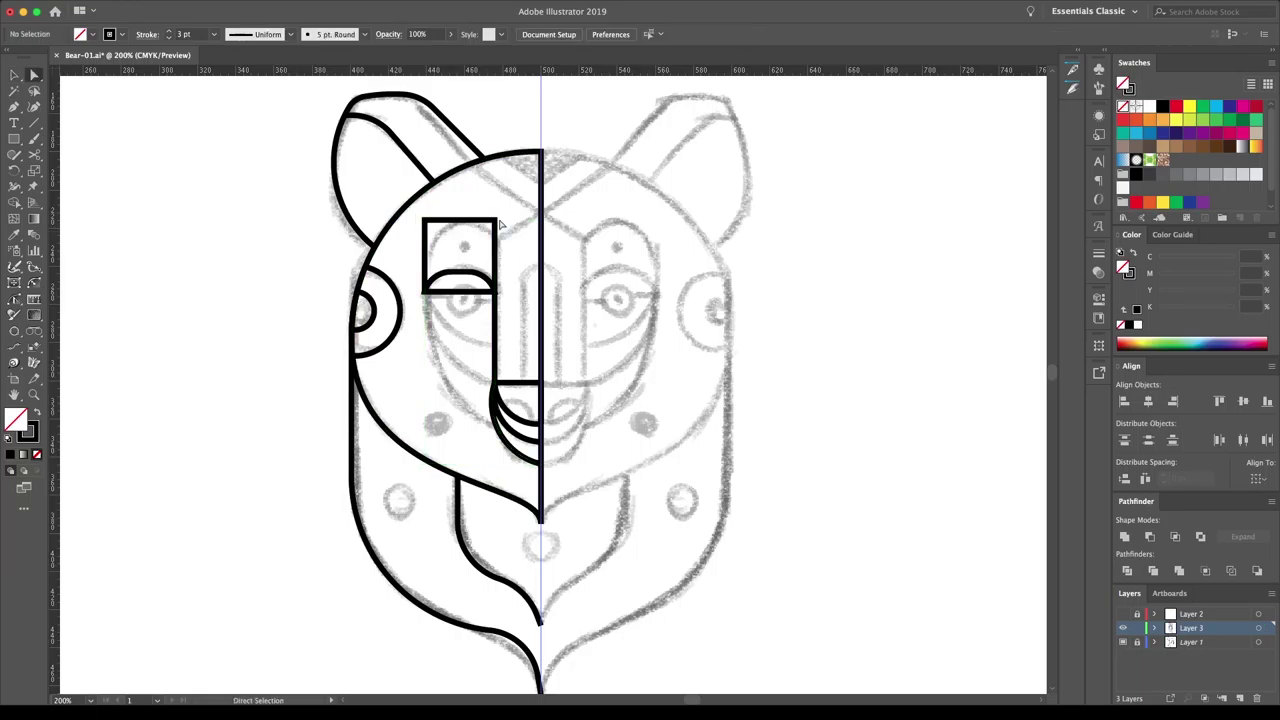
click(80, 313)
- Draw the small circular pupil in the eye, then select all artwork and fit it in view
drag(442, 275, 474, 307)
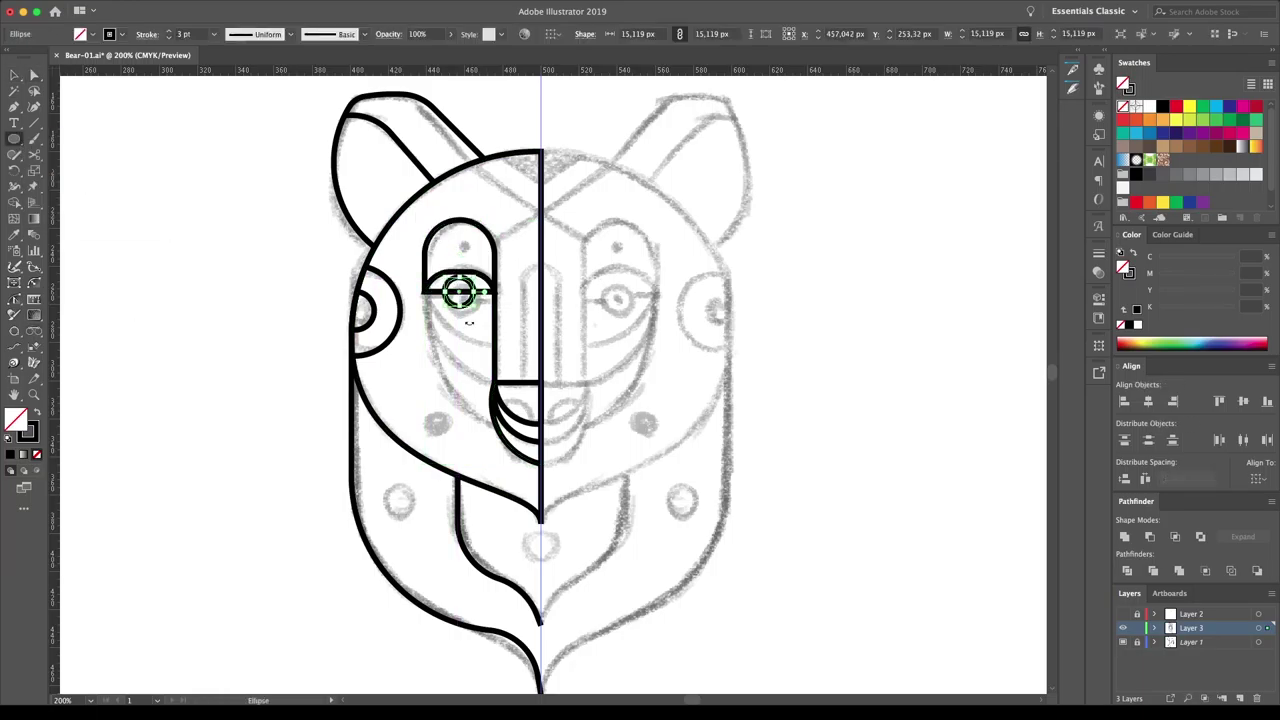
key(a)
click(391, 624)
key(v)
key(ctrl+a)
key(ctrl+0)
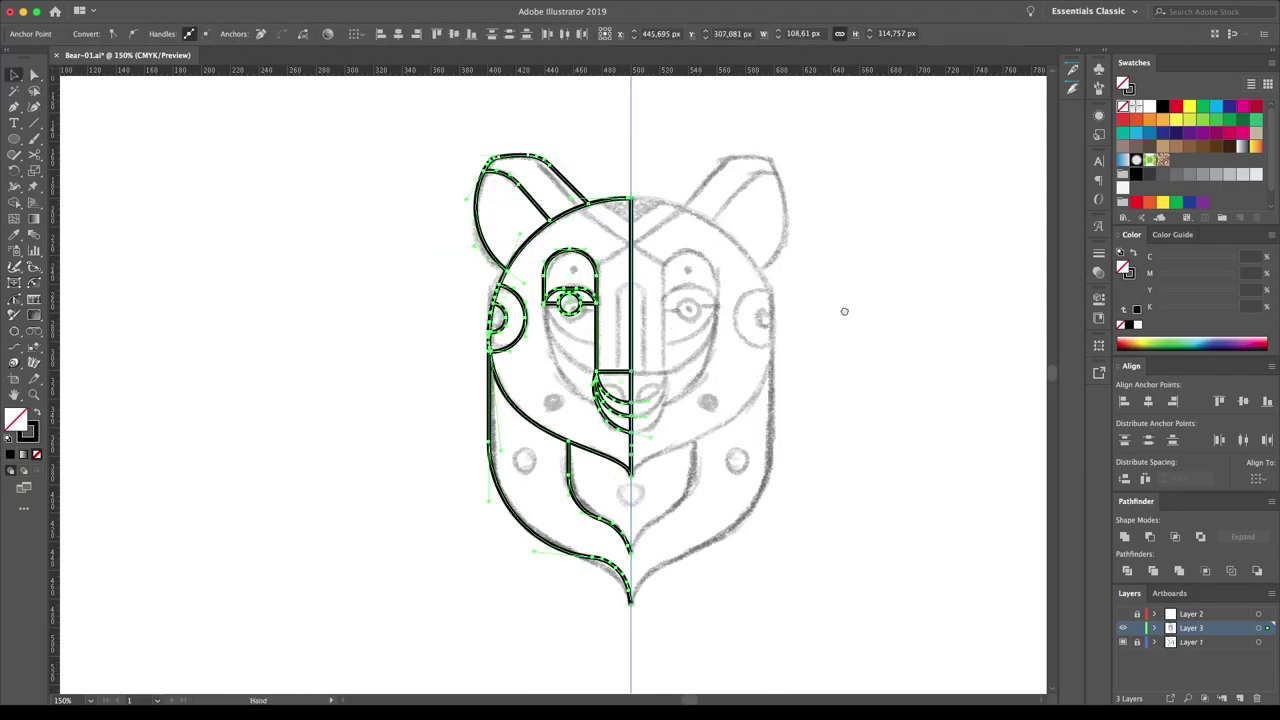
- Give all the traced strokes round corner joins
click(1099, 254)
click(994, 303)
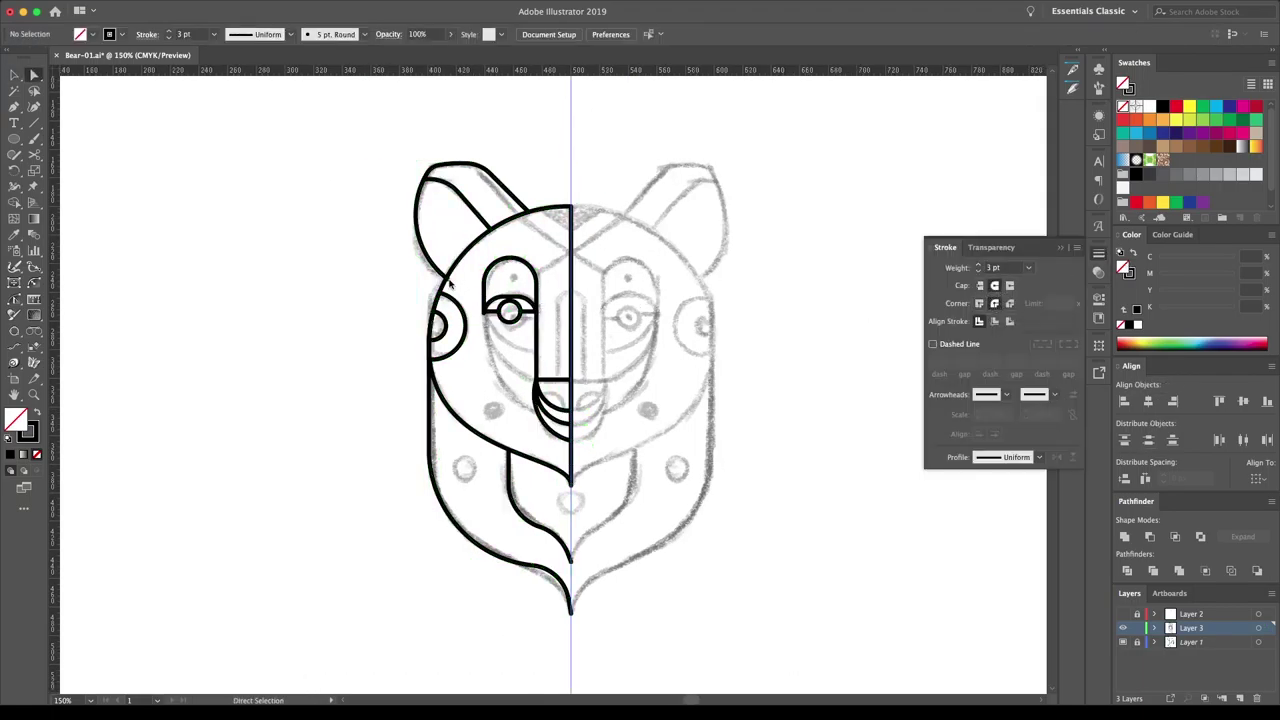
key(ctrl+shift+a)
scroll(586, 449, up, 5)
scroll(612, 468, down, 5)
scroll(612, 468, up, 5)
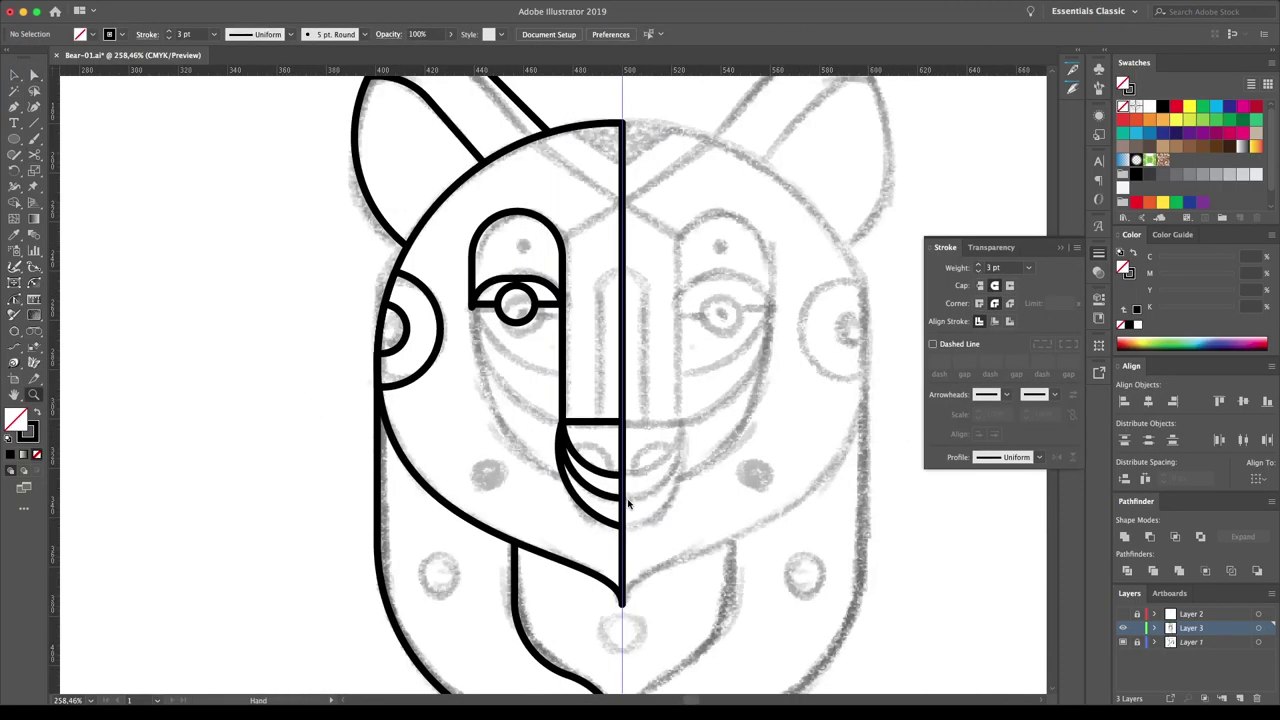
- Draw trial circles around the left eye and over the face, then undo them
drag(600, 308, 540, 272)
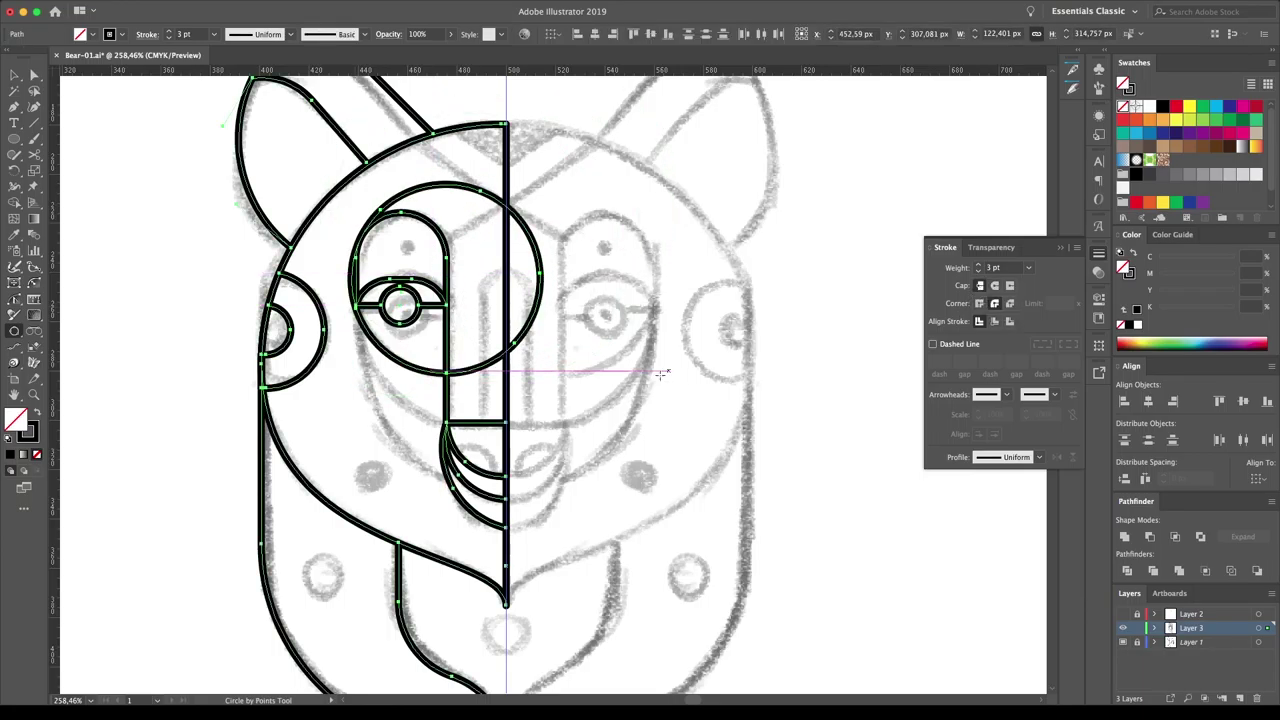
key(ctrl+shift+a)
key(ctrl+z)
key(a)
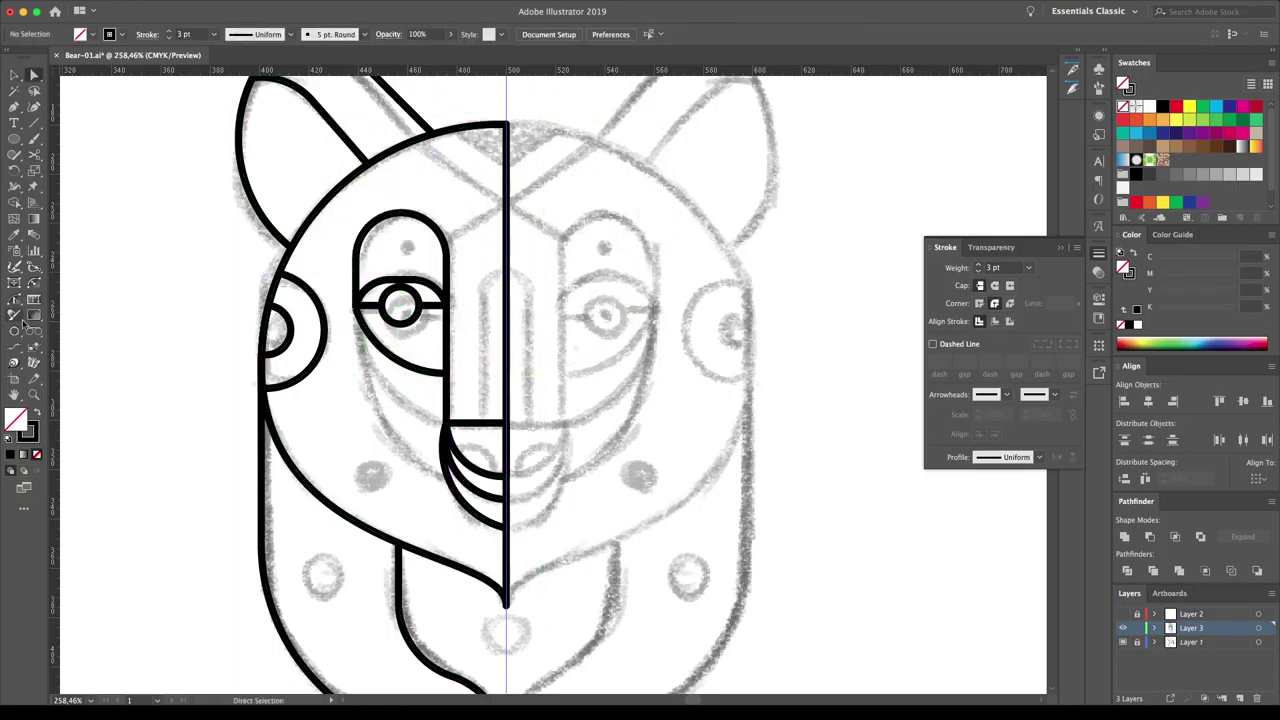
drag(563, 399, 563, 399)
key(ctrl+z)
- Draw larger construction circles over the muzzle and face, then remove them
drag(447, 417, 353, 397)
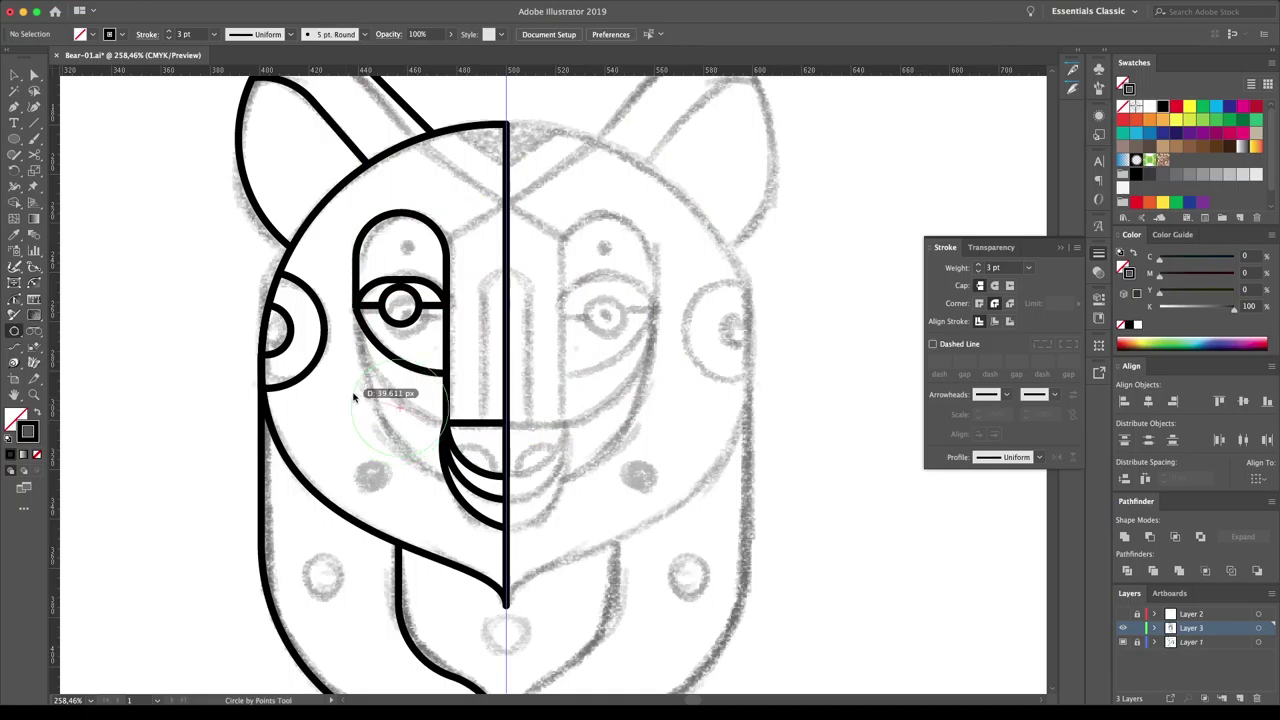
drag(447, 422, 610, 354)
drag(443, 478, 660, 421)
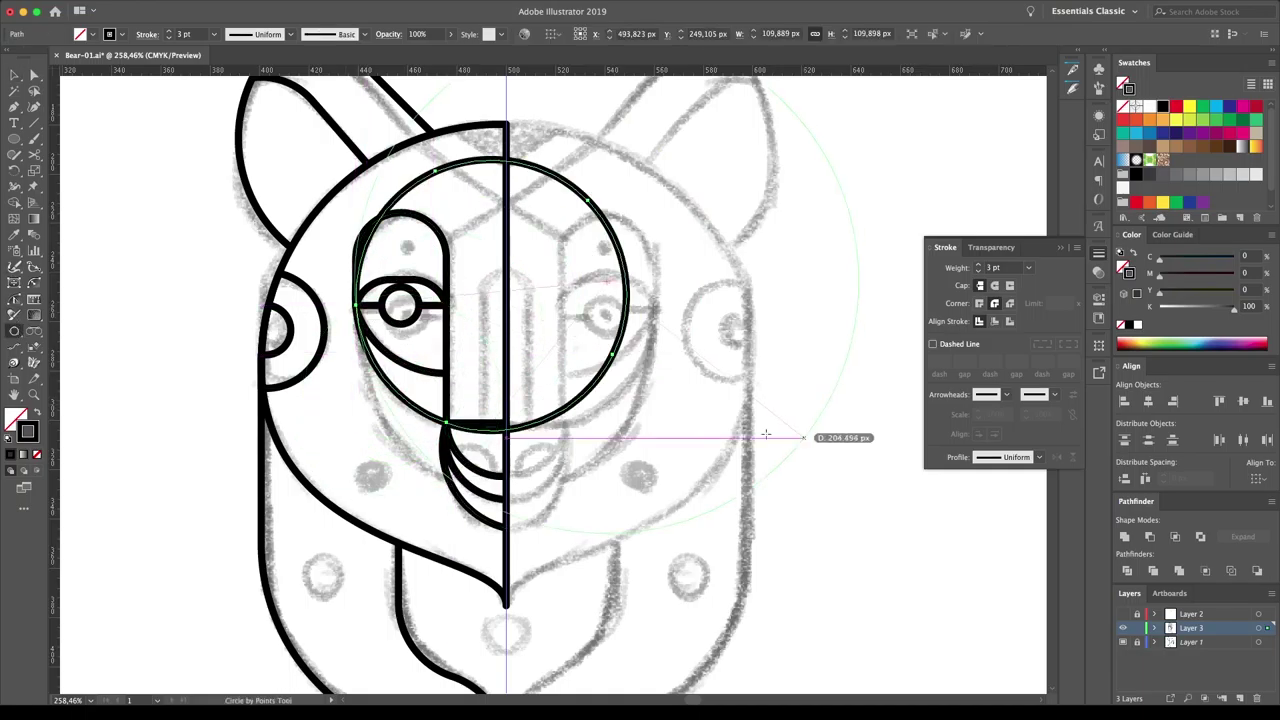
key(a)
key(ctrl+z)
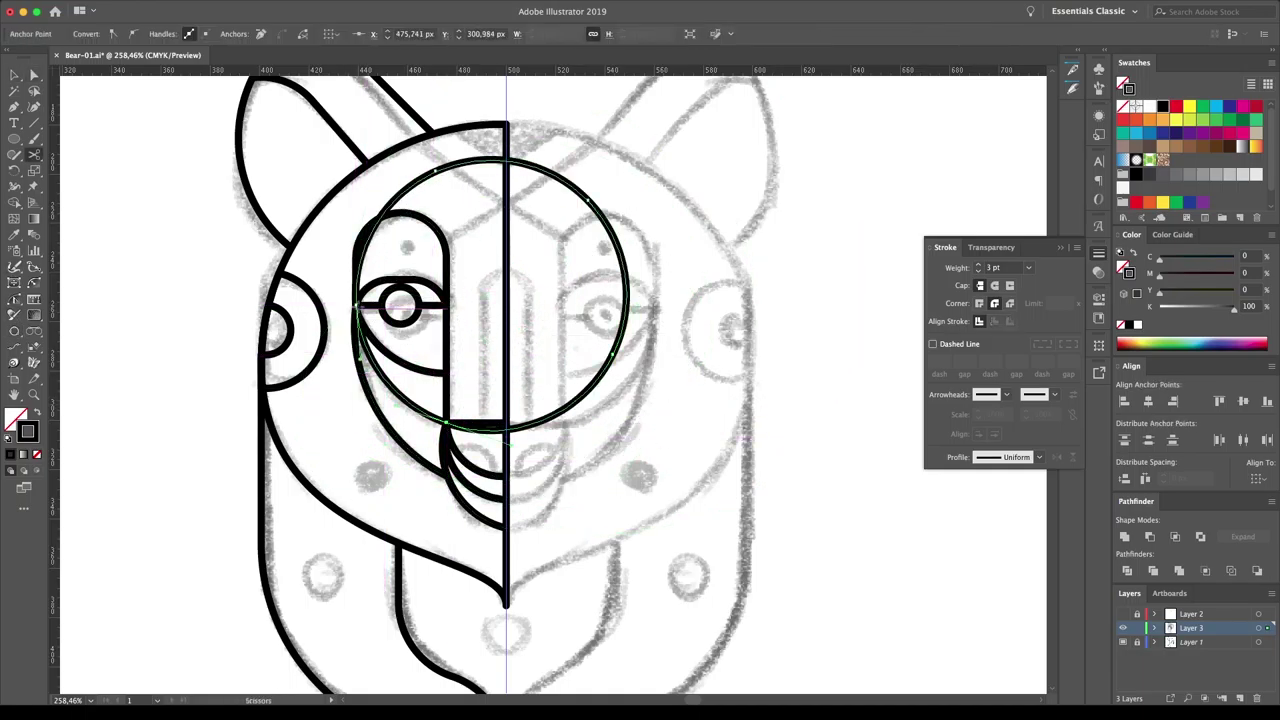
key(ctrl+z)
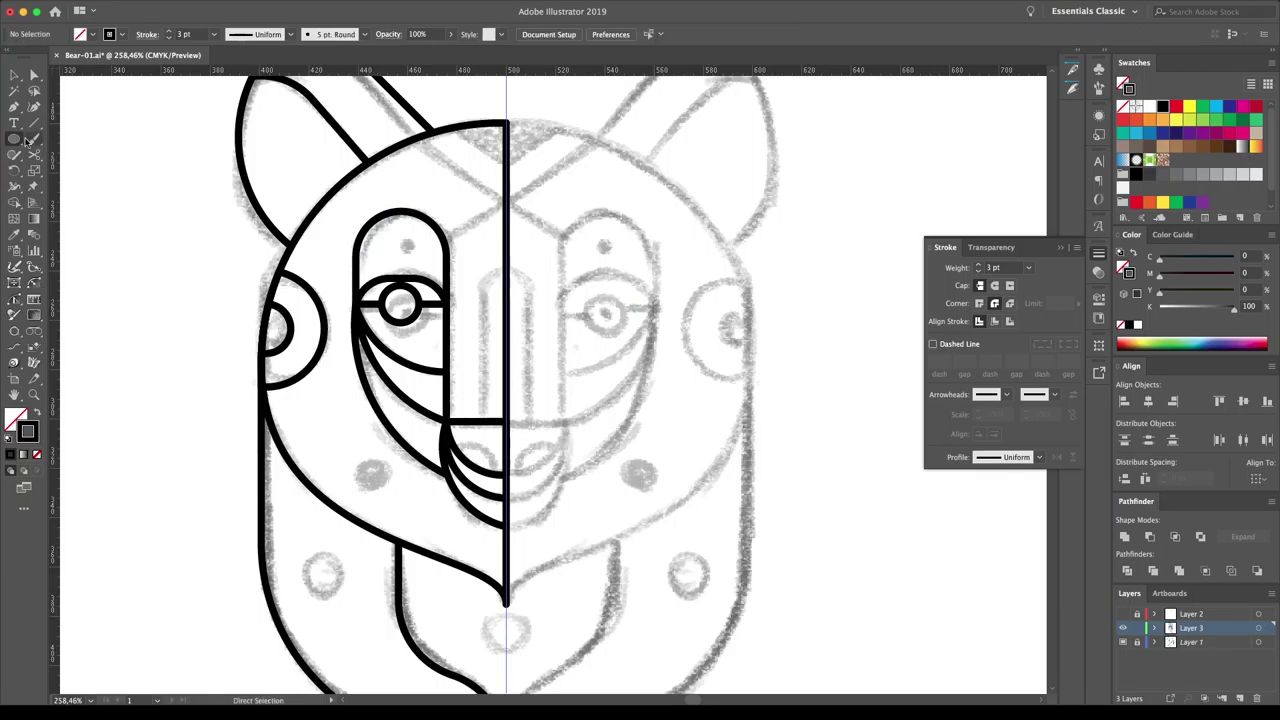
- Move an anchor of the outline with Direct Selection to reshape the head
drag(509, 420, 509, 420)
scroll(597, 286, up, 3)
key(a)
drag(400, 188, 476, 262)
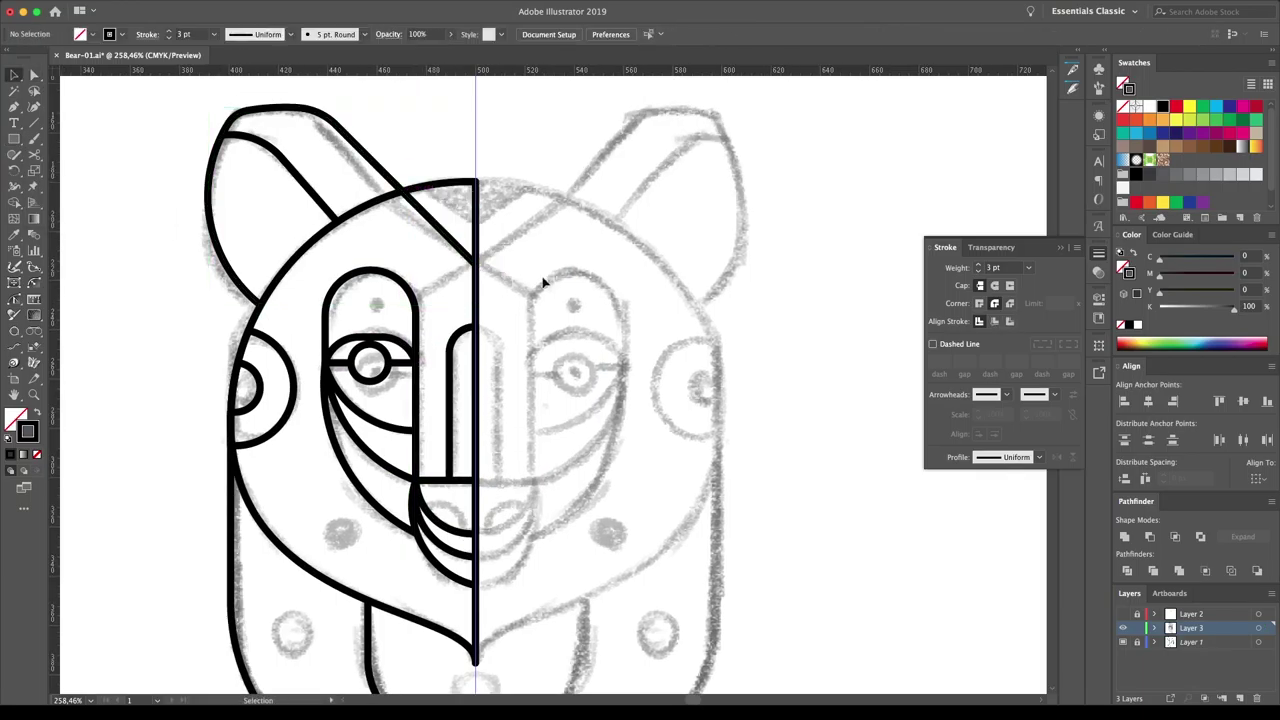
- Draw the small round pupil and cheek circles on the half face with the Ellipse tool
scroll(500, 380, down, 3)
key(l)
click(586, 460)
key(Escape)
drag(343, 475, 331, 462)
drag(310, 586, 310, 586)
scroll(310, 560, down, 4)
drag(364, 225, 377, 238)
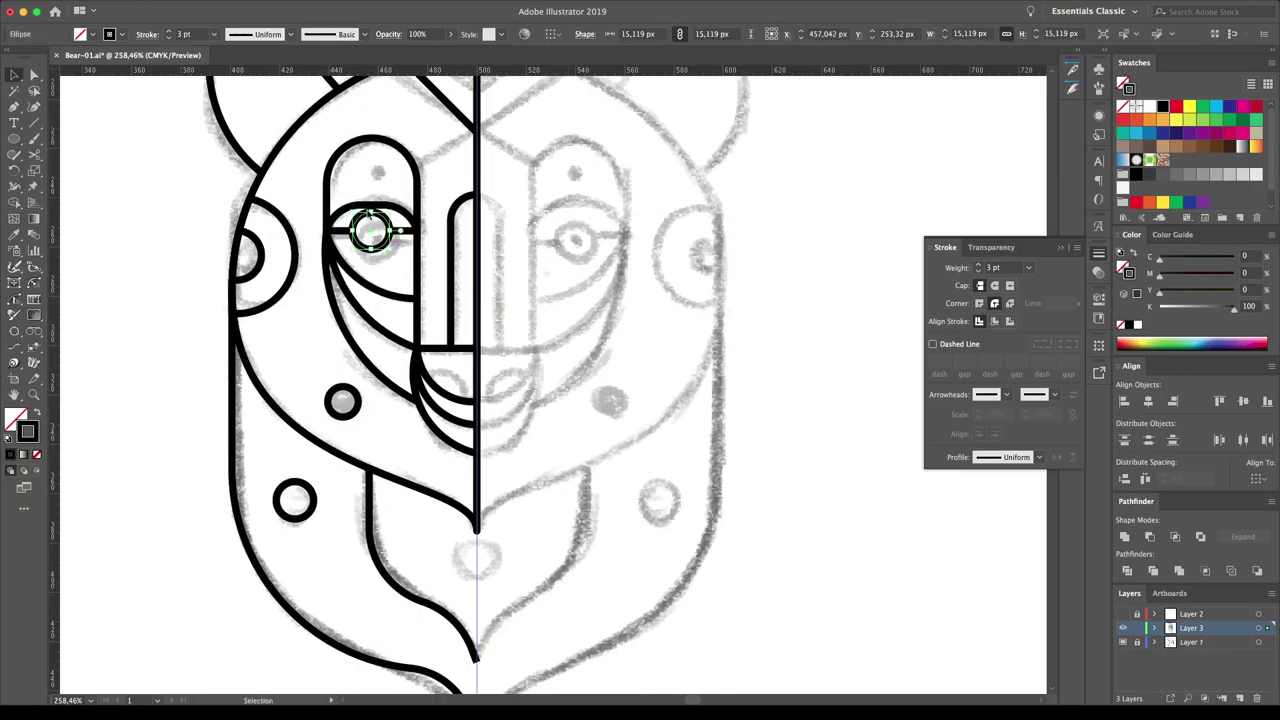
ctrl+click(657, 355)
drag(457, 415, 457, 415)
- Alt-drag copies of the small circles above the eye, lower on the cheek and below the nose
key(v)
key(ctrl+minus)
scroll(62, 140, up, 1)
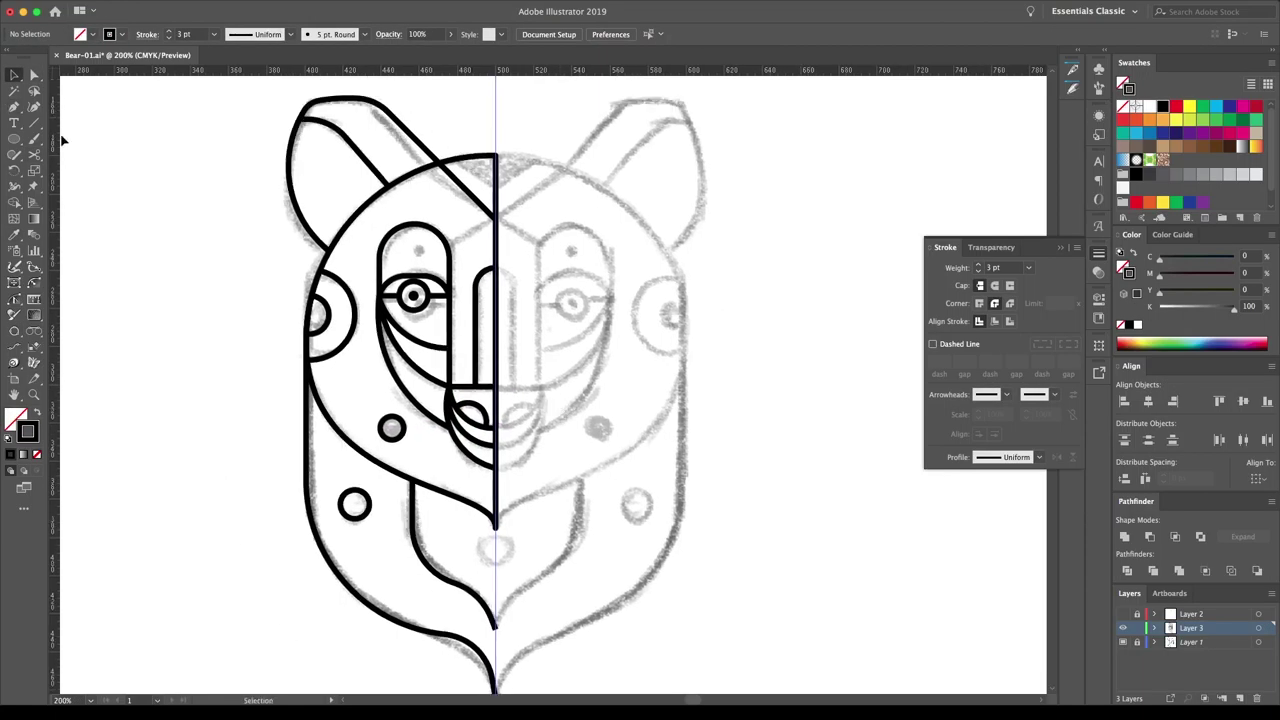
drag(466, 160, 466, 160)
key(a)
click(607, 252)
drag(423, 274, 405, 438)
key(v)
drag(427, 260, 427, 258)
click(560, 280)
drag(507, 577, 507, 585)
- Reflect a copy of all the half-face artwork across the centre line
click(1258, 627)
alt+click(497, 527)
click(600, 490)
key(v)
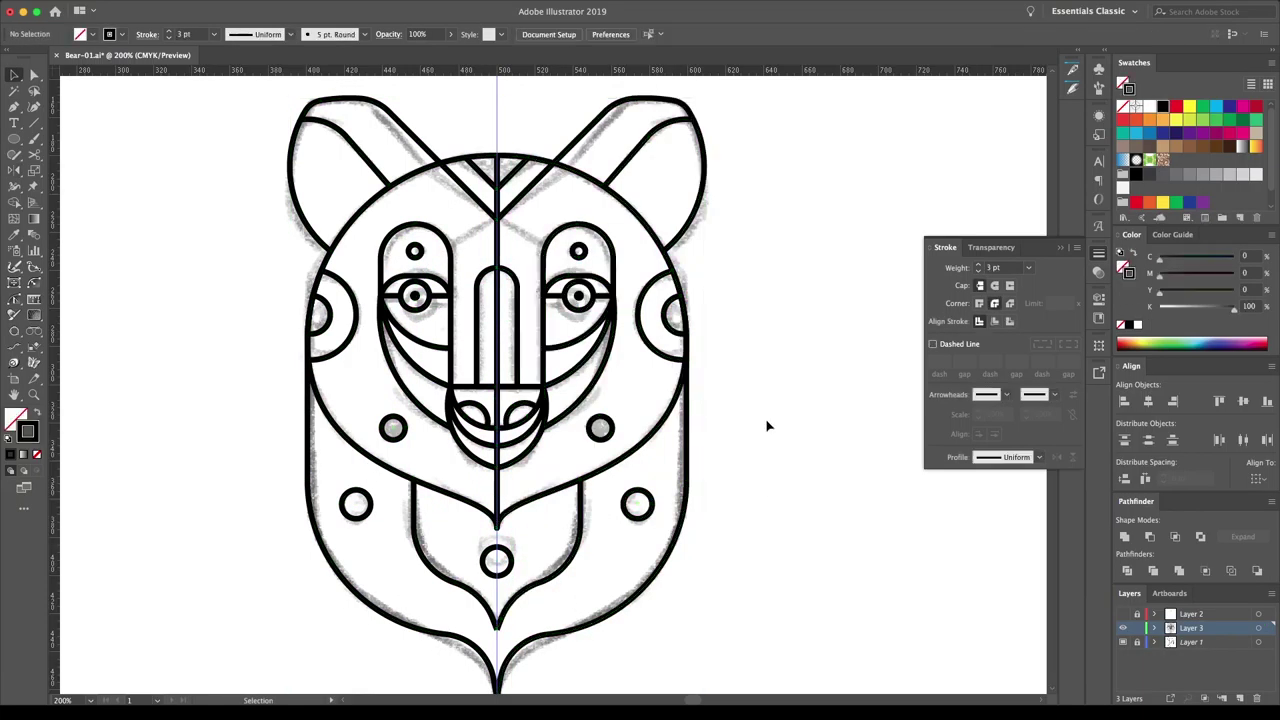
key(ctrl+minus)
key(ctrl+a)
- Duplicate the bear twice to the right, changing the copy's outline stroke weight
drag(338, 512, 754, 514)
scroll(737, 490, right, 5)
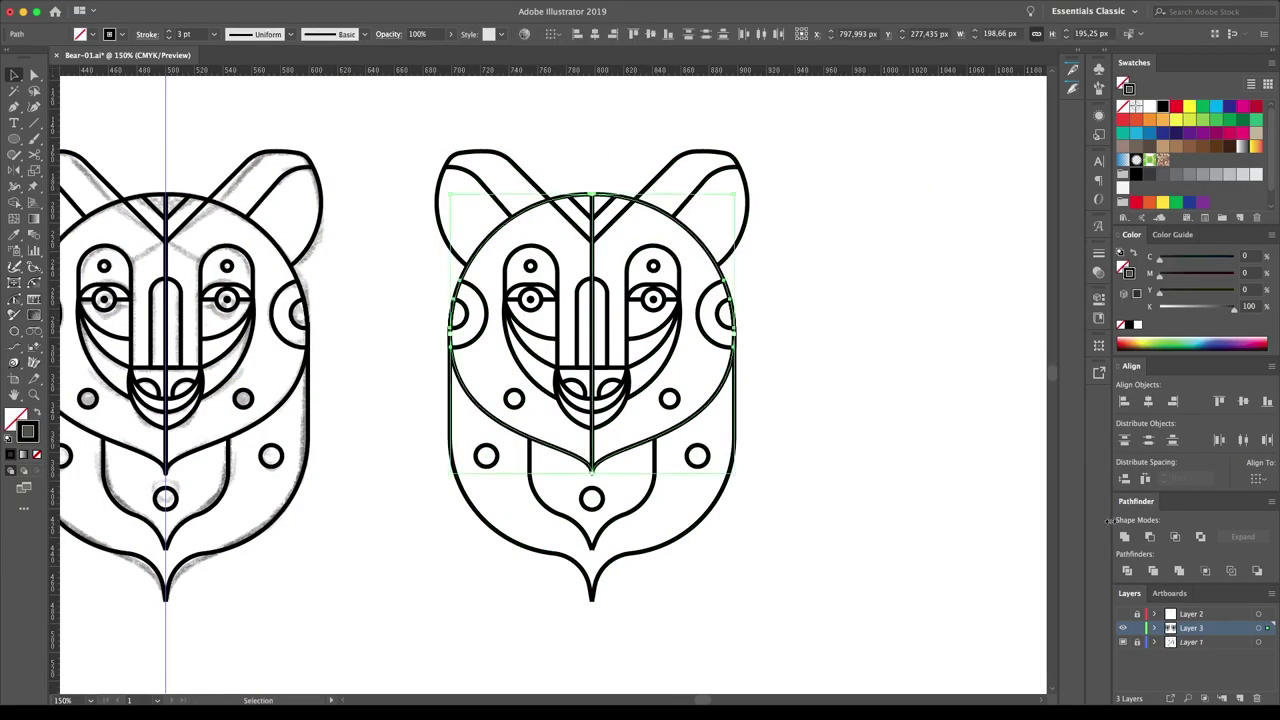
click(557, 255)
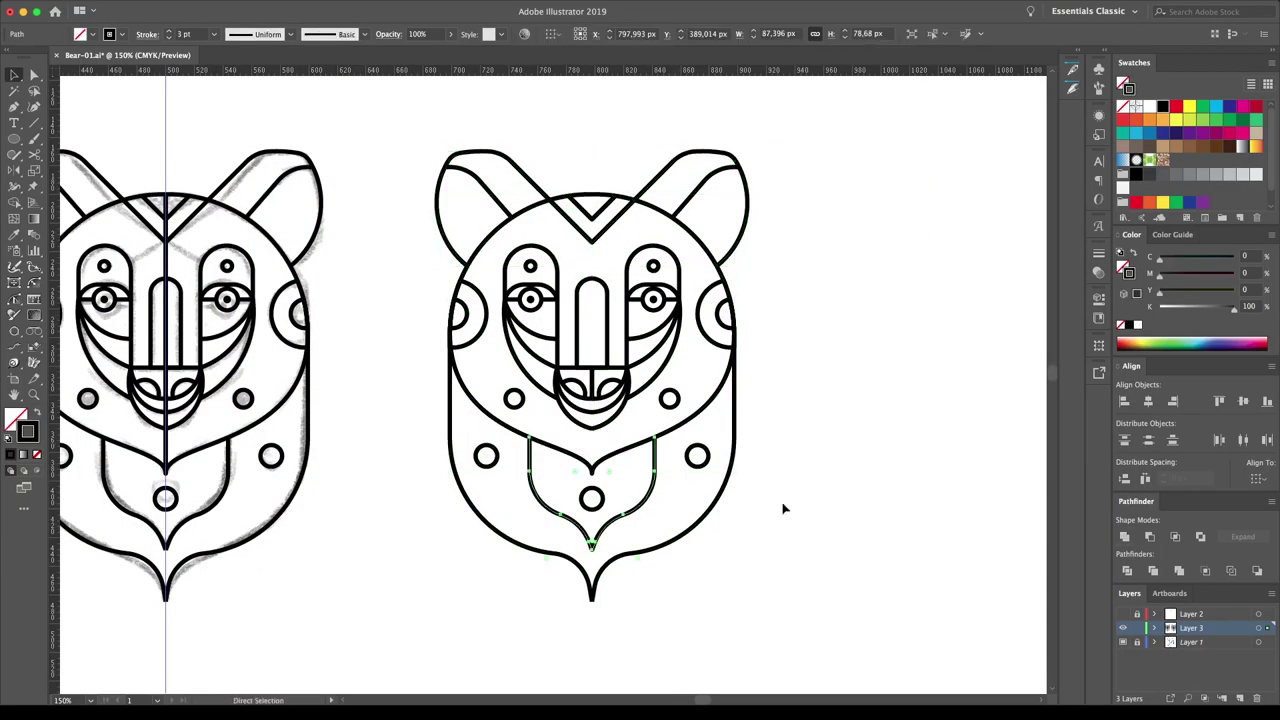
click(586, 529)
click(689, 330)
key(ctrl+a)
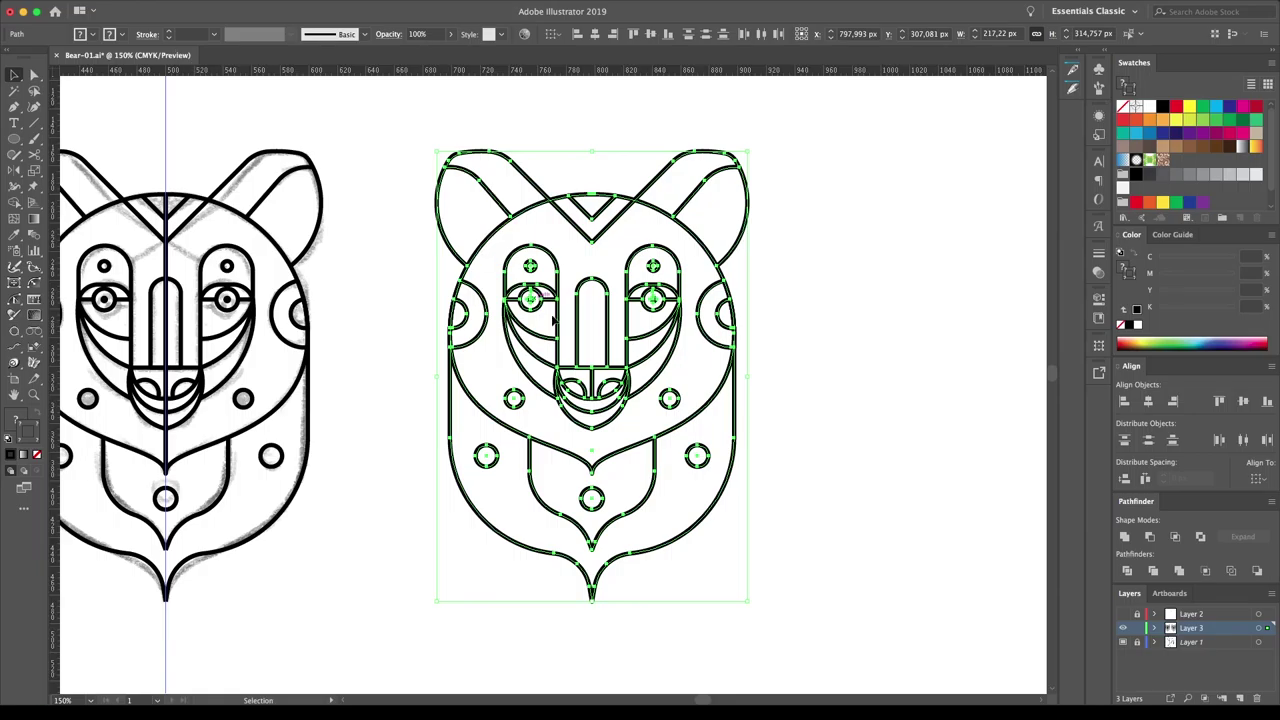
click(169, 30)
click(874, 364)
scroll(839, 350, right, 3)
key(ctrl+a)
drag(430, 371, 829, 371)
scroll(749, 300, right, 4)
- Live-paint the head dark brown, the upper eyes orange, the lower eyes yellow and the cheeks pink
key(k)
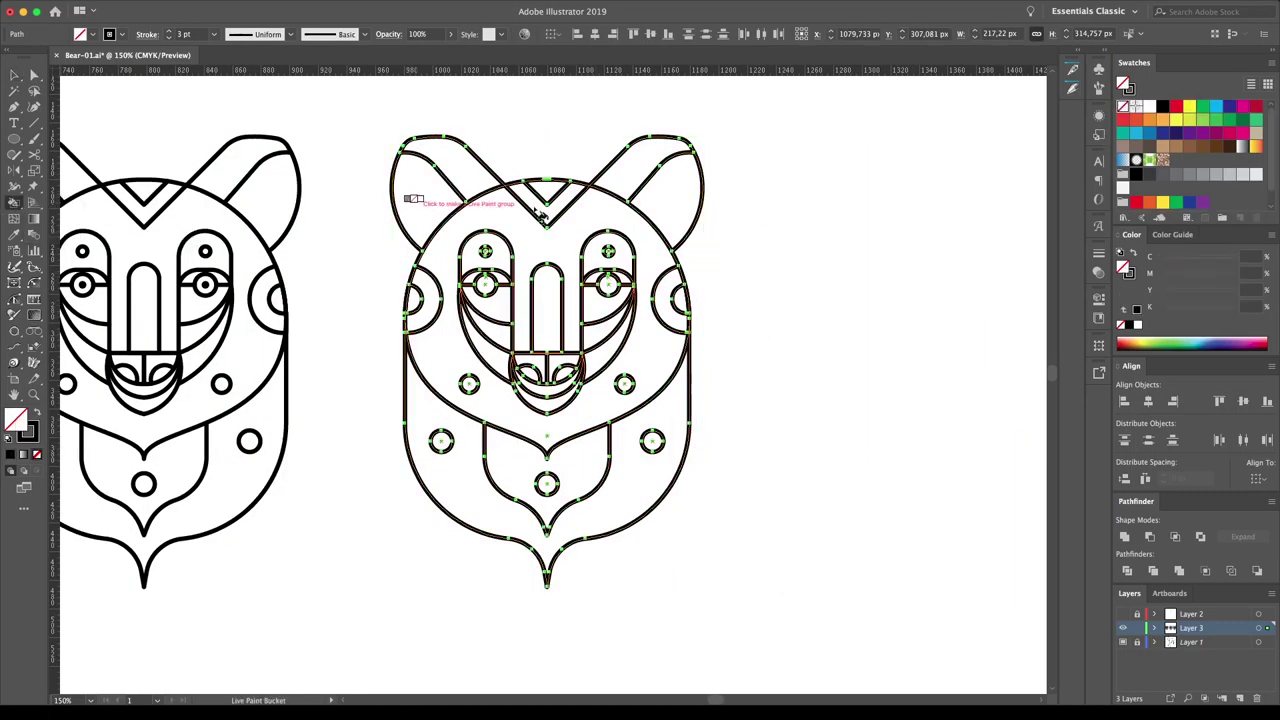
click(594, 226)
click(608, 292)
click(485, 292)
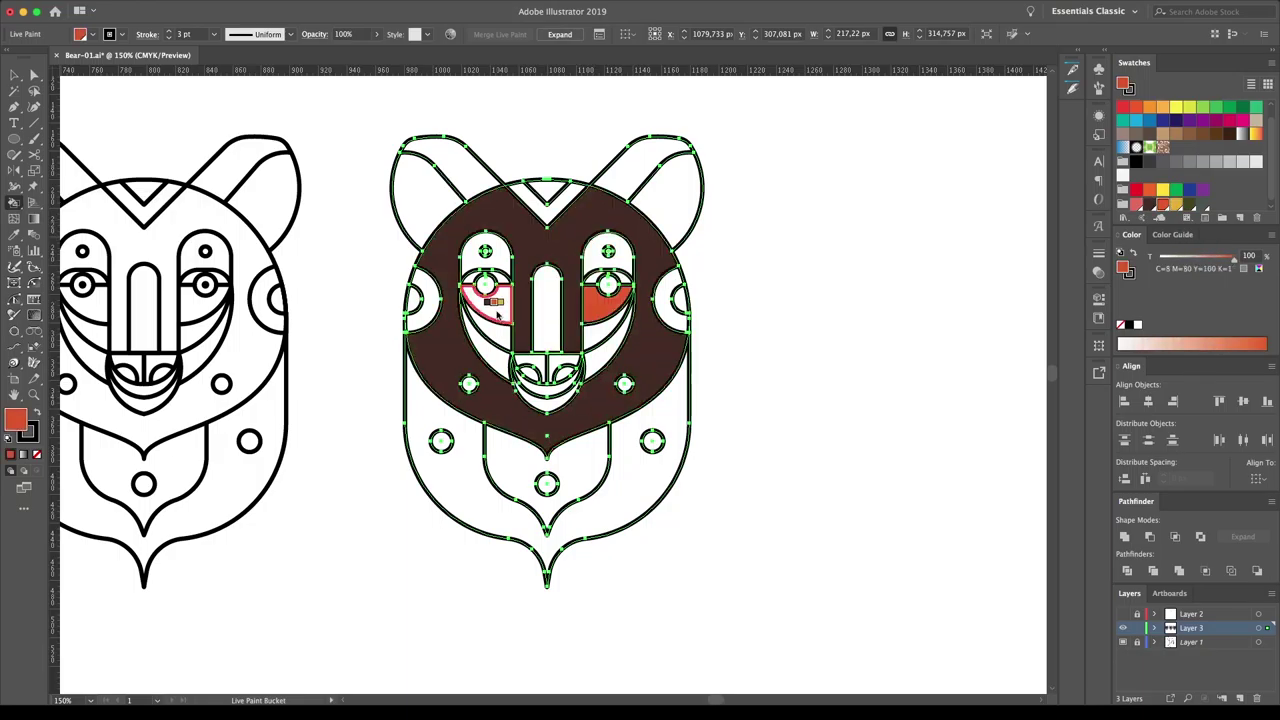
click(487, 330)
click(605, 330)
click(605, 355)
click(490, 345)
- Fill the chin orange, the lower body, the ear stripes dark brown and the inner ears orange
key(Right)
click(600, 465)
key(Right)
click(640, 490)
key(Right)
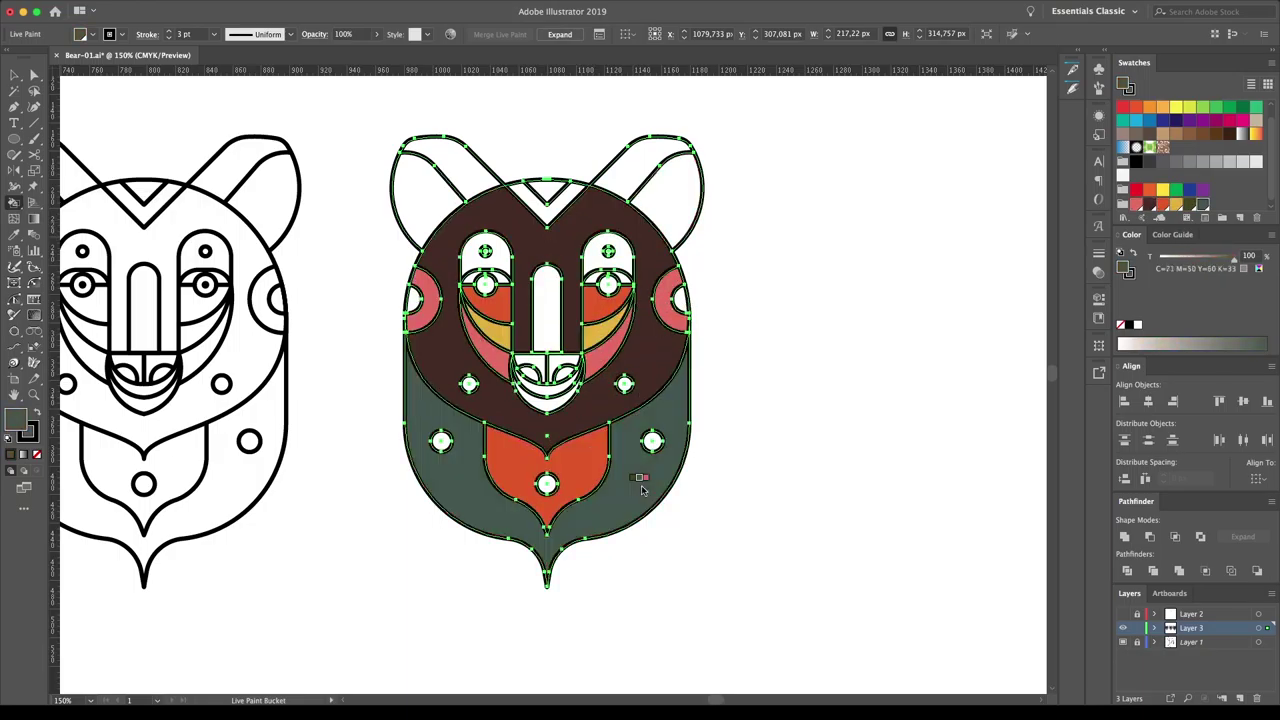
key(Left)
click(450, 170)
click(648, 188)
key(Right)
click(672, 192)
click(420, 198)
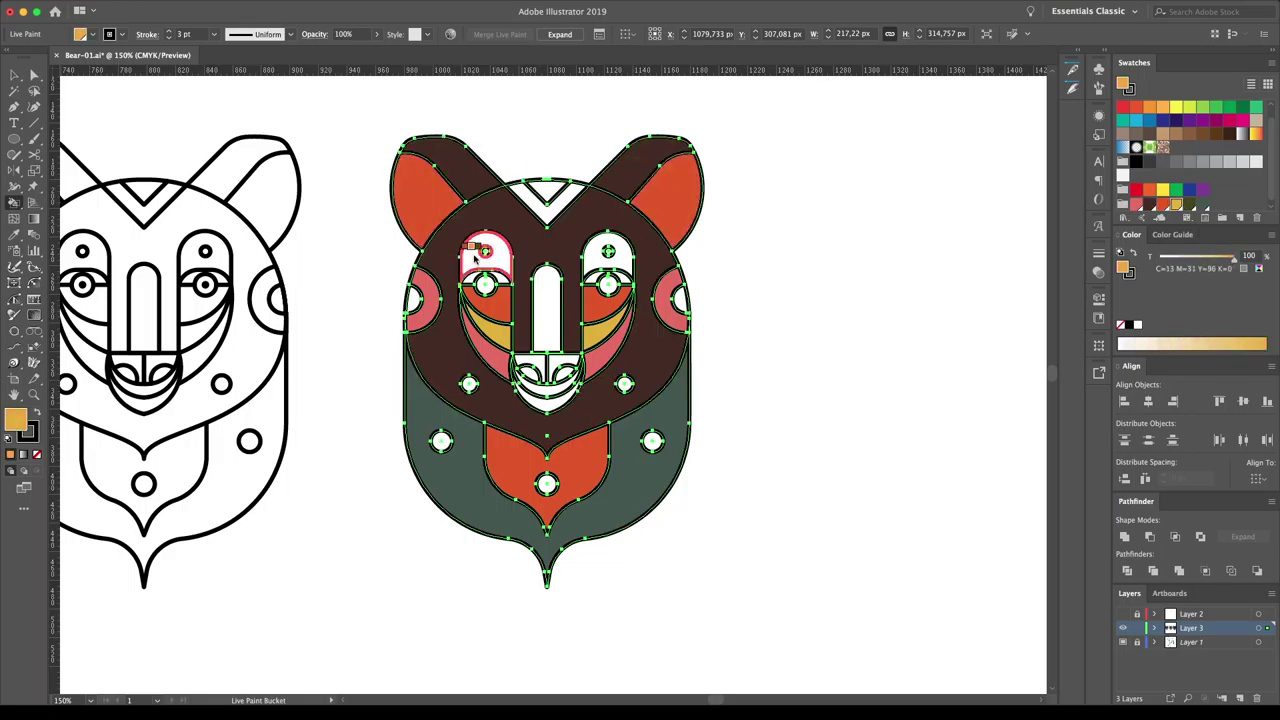
- Fill the area around the mouth pink and recolour the top V and nose grey-green
click(548, 192)
key(Right)
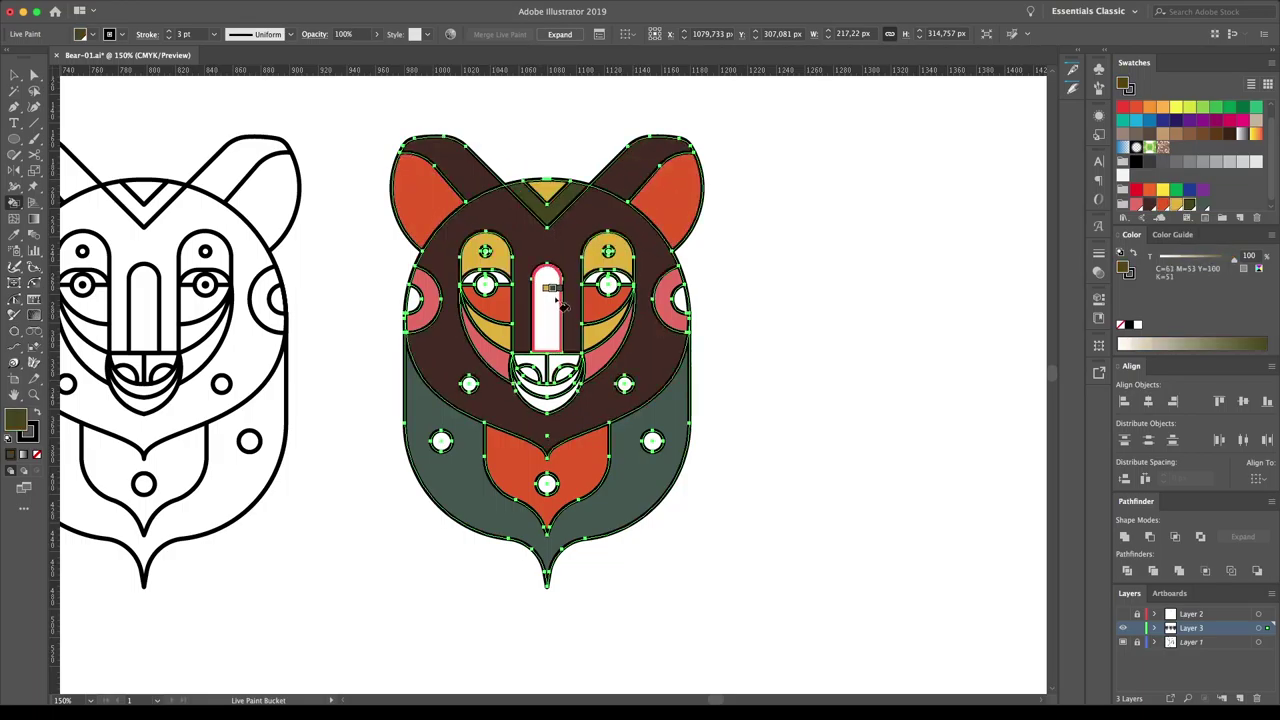
key(Left)
click(556, 402)
key(Right)
key(Right)
key(Right)
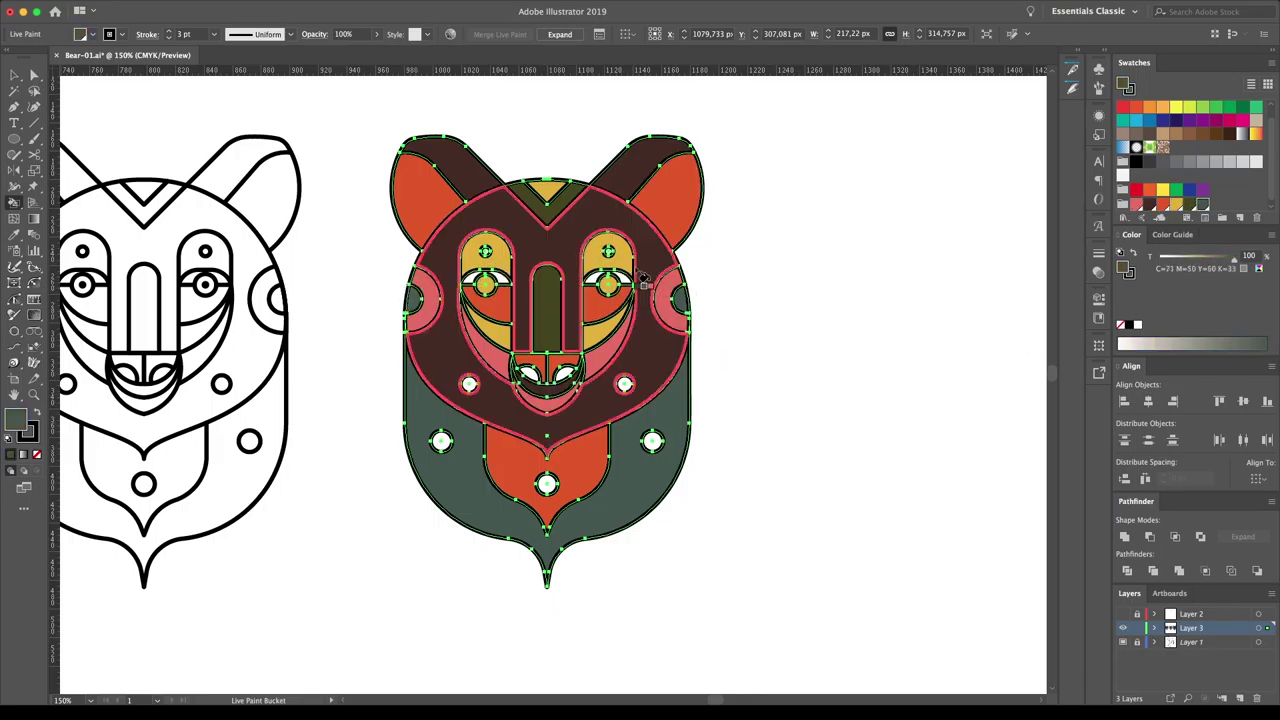
triple_click(546, 300)
alt+click(500, 420)
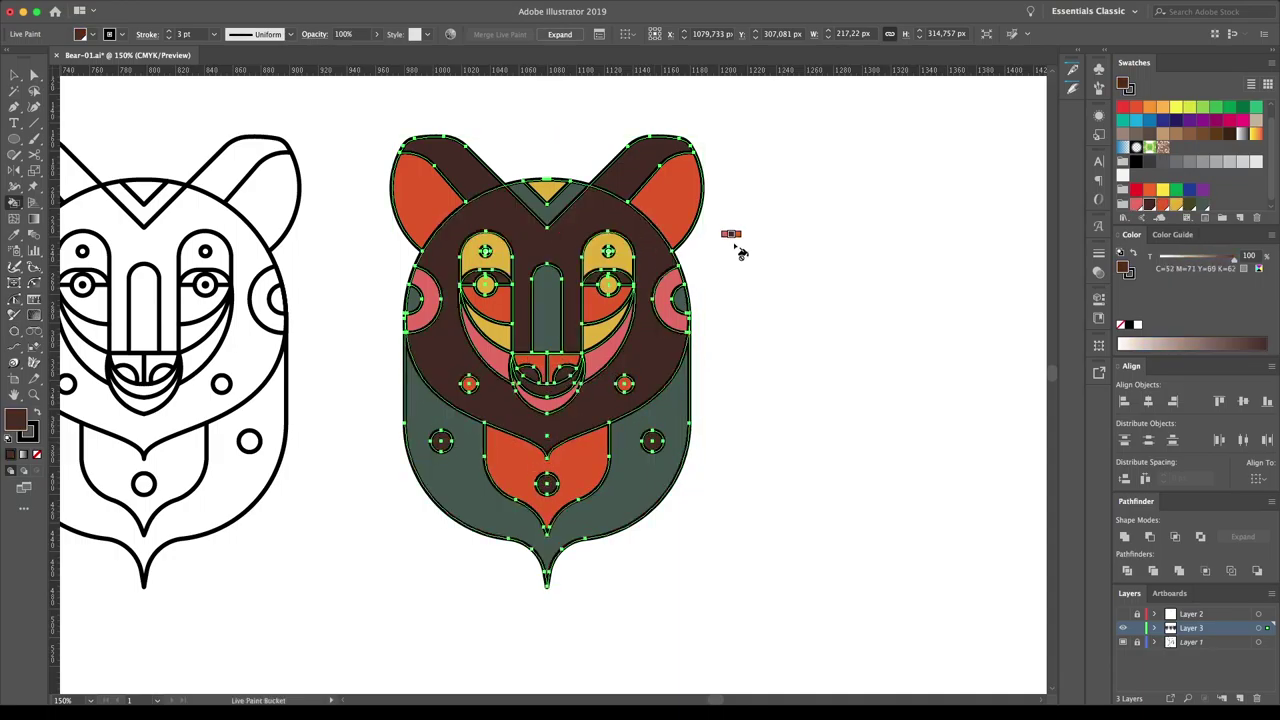
key(v)
key(k)
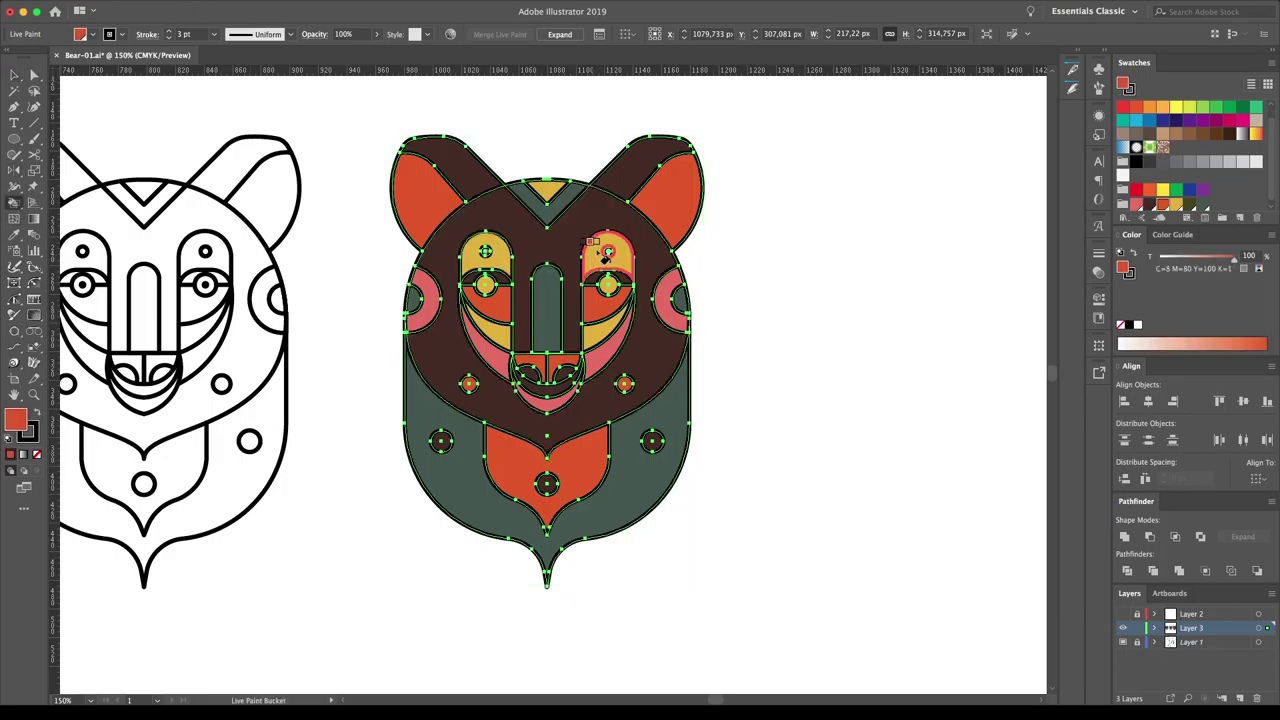
click(200, 130)
key(v)
click(740, 310)
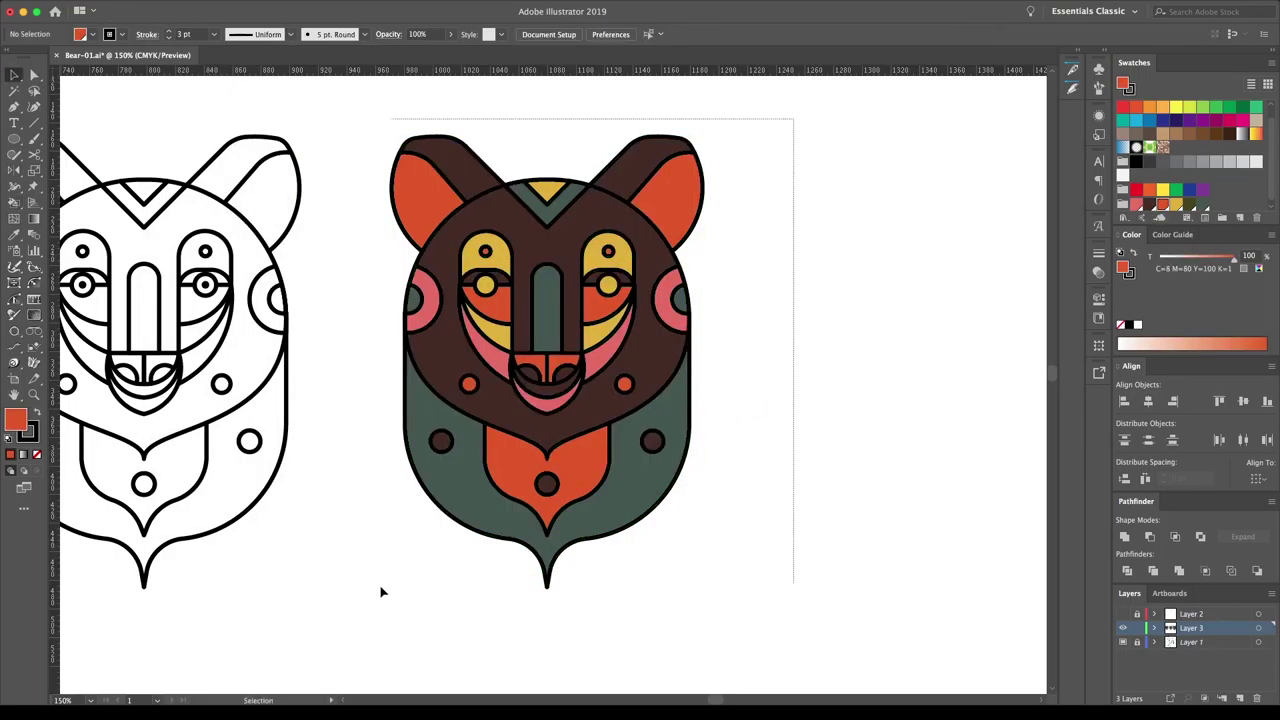
- Expand the coloured bear's Live Paint group into separate fills and strokes
click(440, 500)
drag(145, 288, 490, 300)
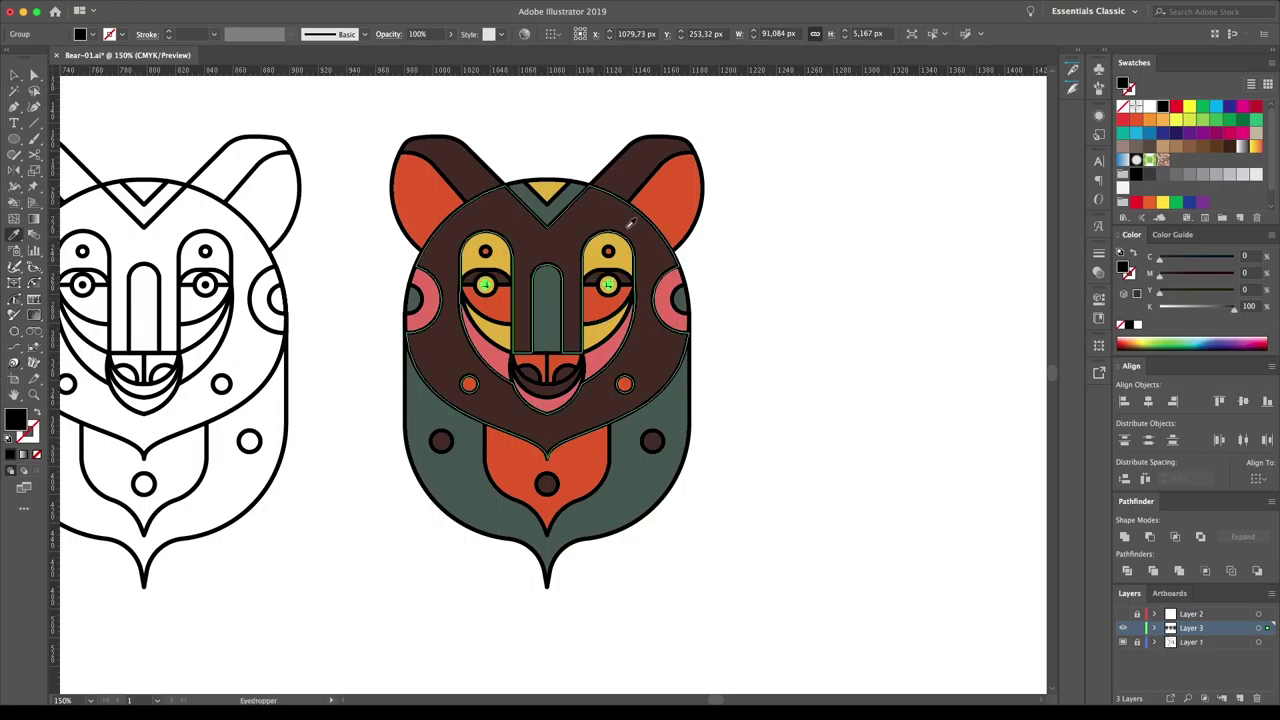
key(ctrl+a)
key(shift+m)
key(v)
click(200, 215)
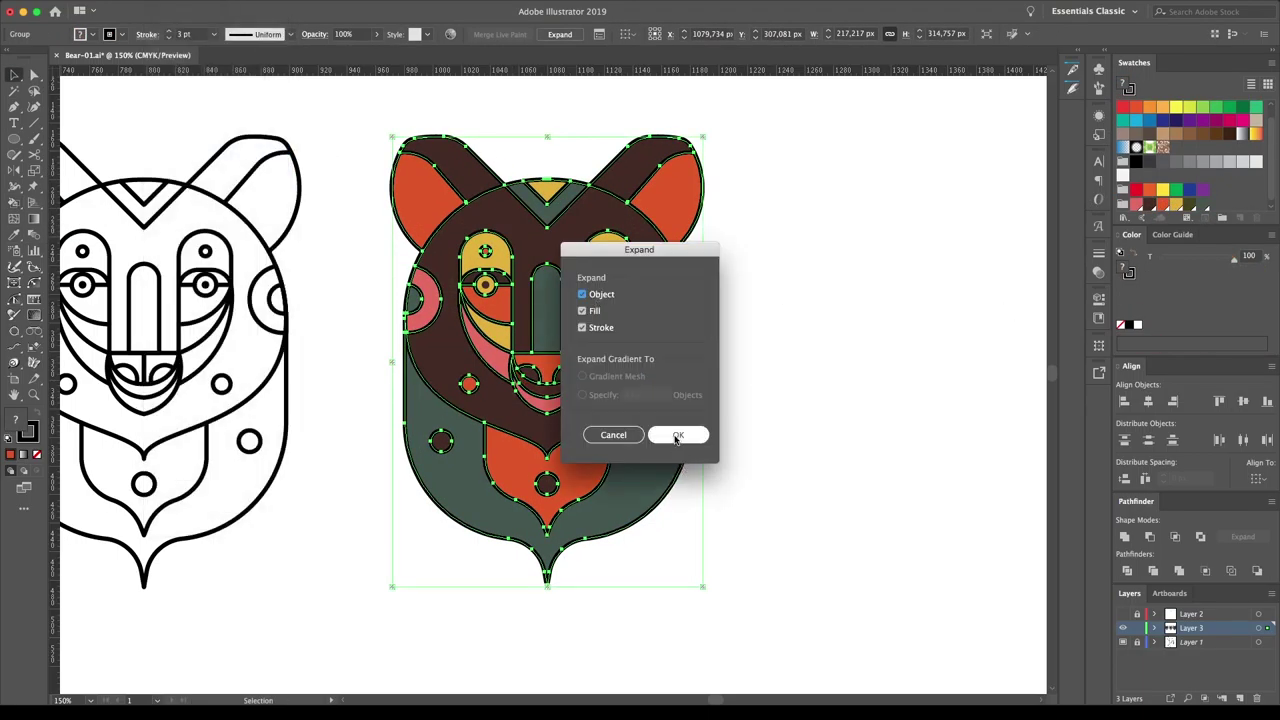
click(678, 435)
click(700, 286)
- Nudge the expanded bear right and Alt-drag a duplicate beside it
right_click(551, 286)
drag(685, 342, 755, 346)
key(ctrl+minus)
drag(646, 217, 334, 557)
drag(592, 314, 843, 314)
scroll(553, 342, up, 3)
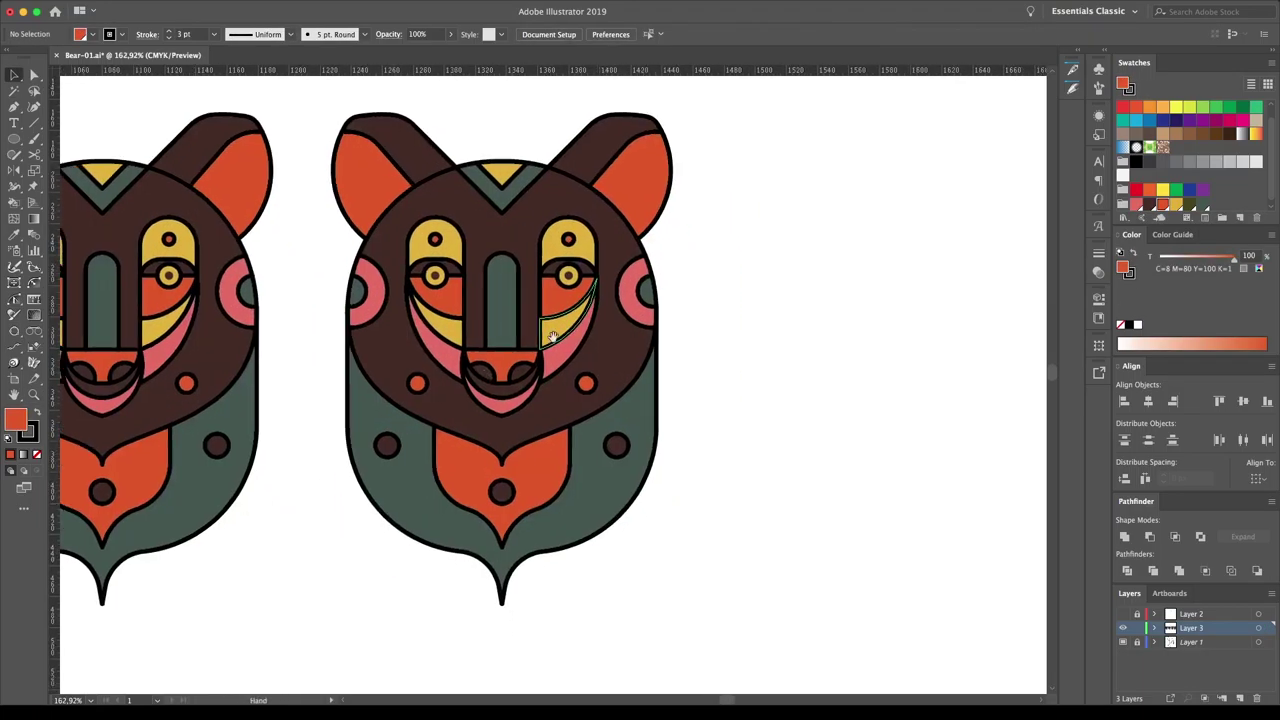
drag(553, 342, 741, 370)
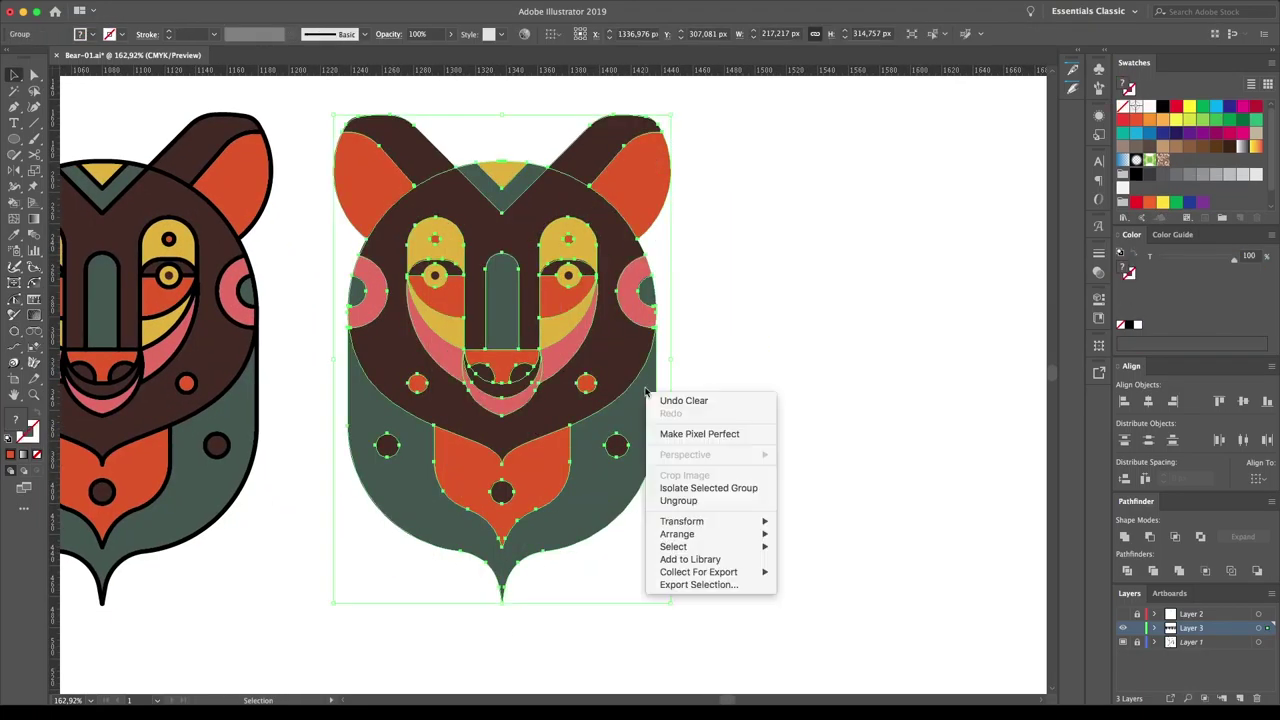
- Delete the grey-green lower body and turn the small lower cheek circles orange
drag(620, 480, 675, 438)
key(Delete)
click(616, 445)
shift+click(387, 447)
click(766, 438)
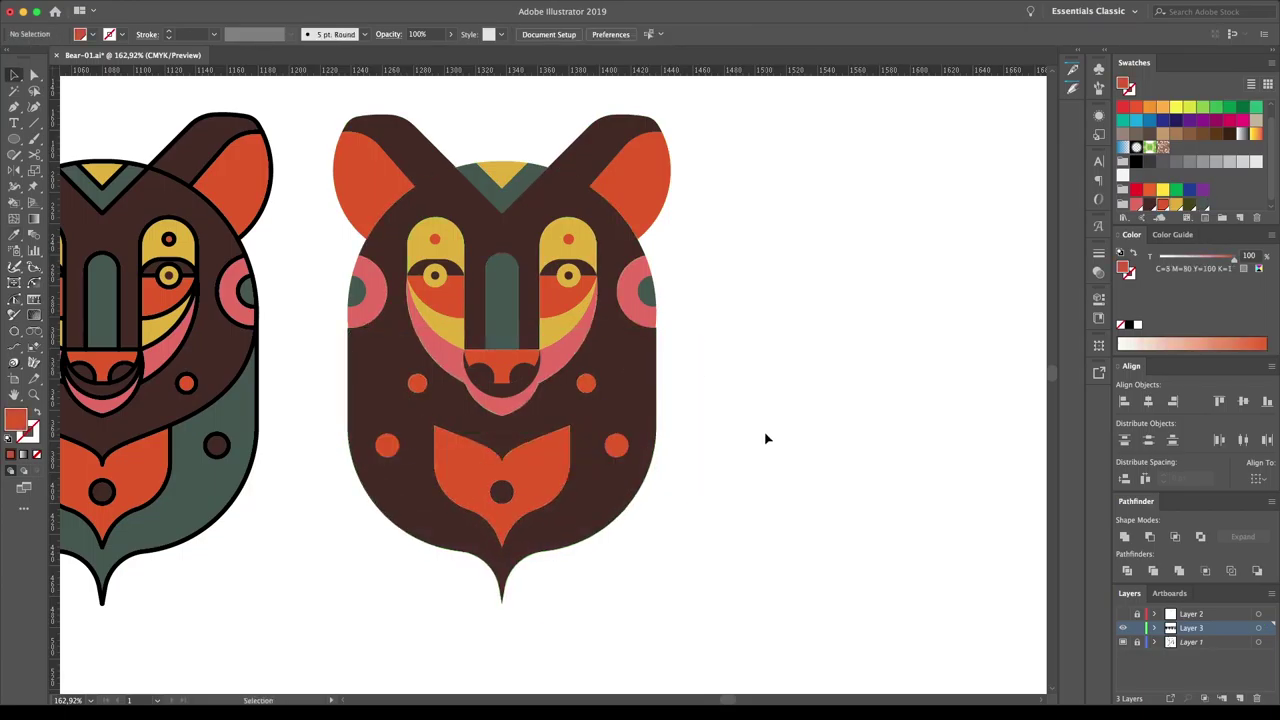
key(ctrl+a)
click(850, 300)
- Check the outline-free bear's groups by selecting its face, eyes and whole body
click(620, 500)
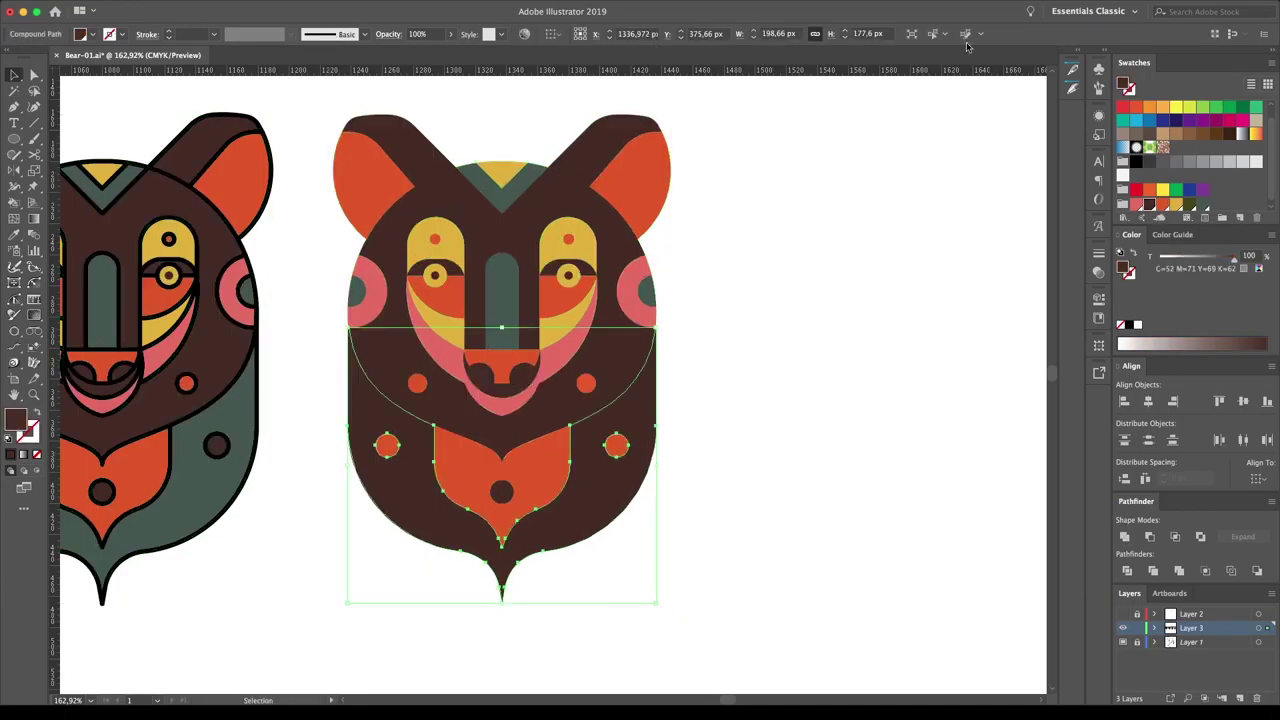
click(500, 470)
click(380, 500)
drag(543, 329, 600, 386)
click(751, 293)
click(570, 240)
click(606, 366)
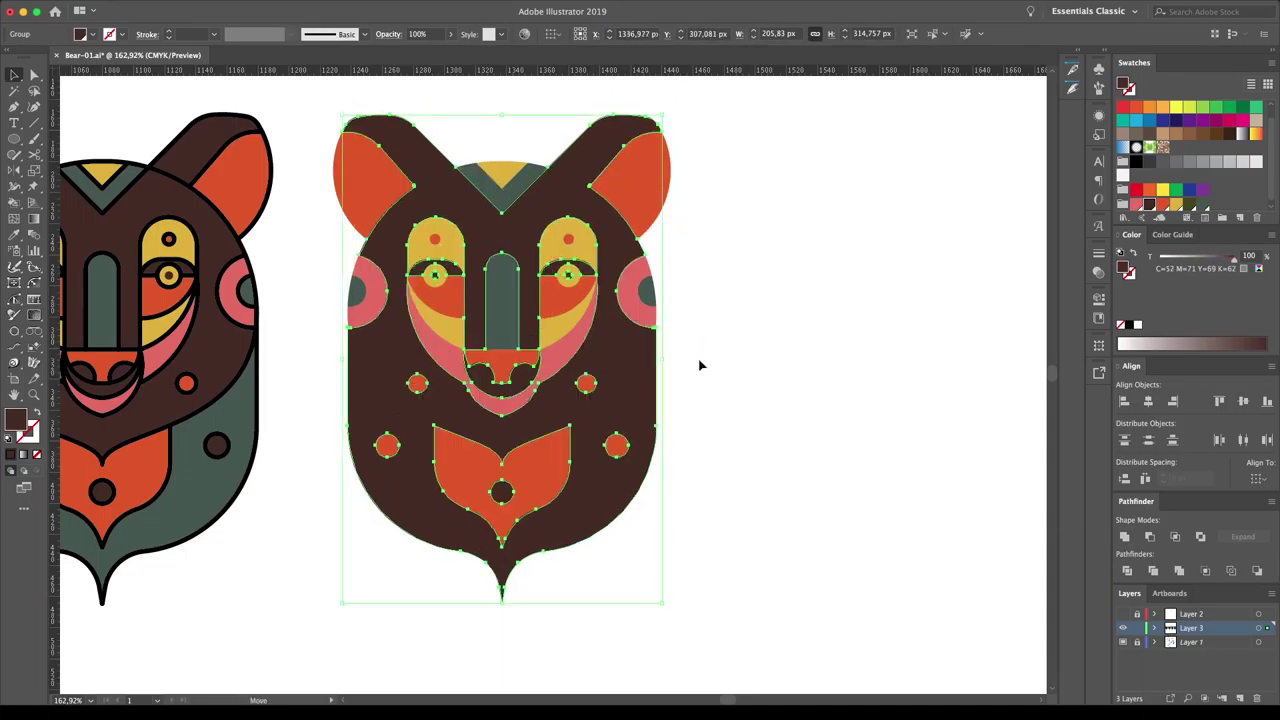
click(805, 337)
- Alt-drag a duplicate of the whole outline-free bear to the right
click(600, 454)
click(260, 420)
click(650, 292)
click(726, 134)
drag(396, 457, 825, 457)
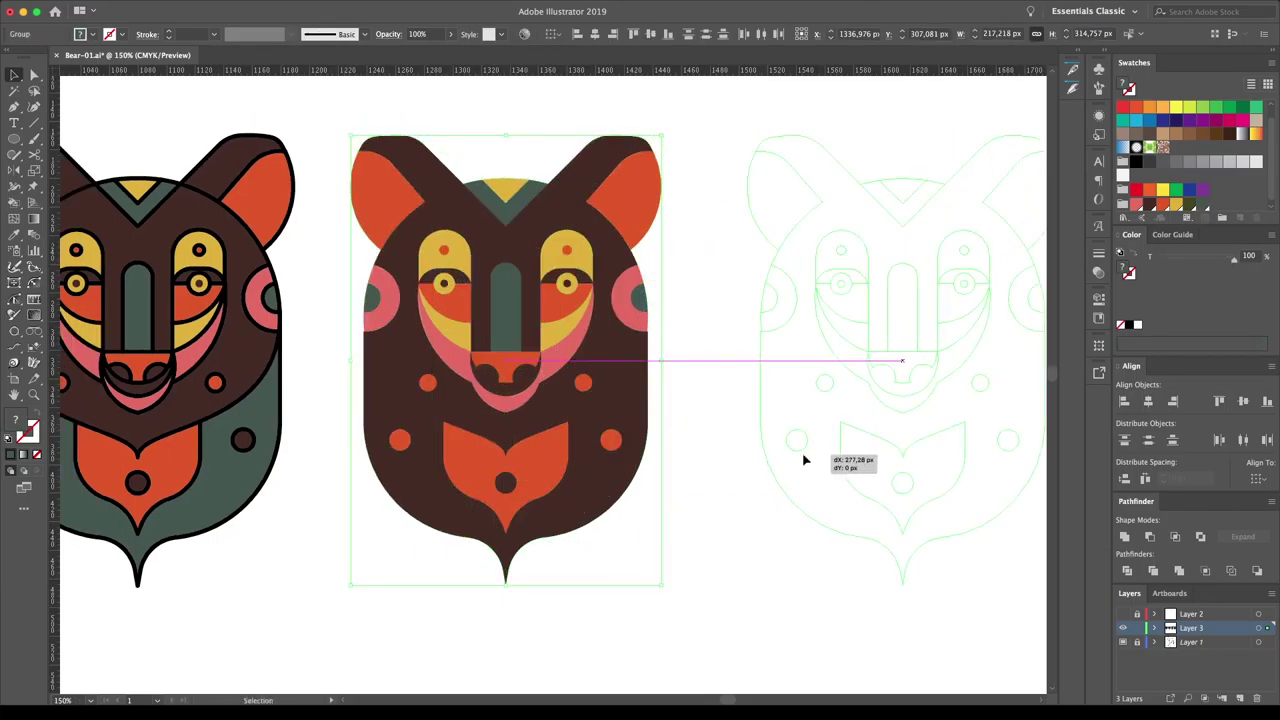
- Unite the copy, offset it 15 px with round joins, colour it olive, and overlay the face
key(ctrl+minus)
click(1124, 536)
click(737, 263)
click(165, 0)
click(333, 398)
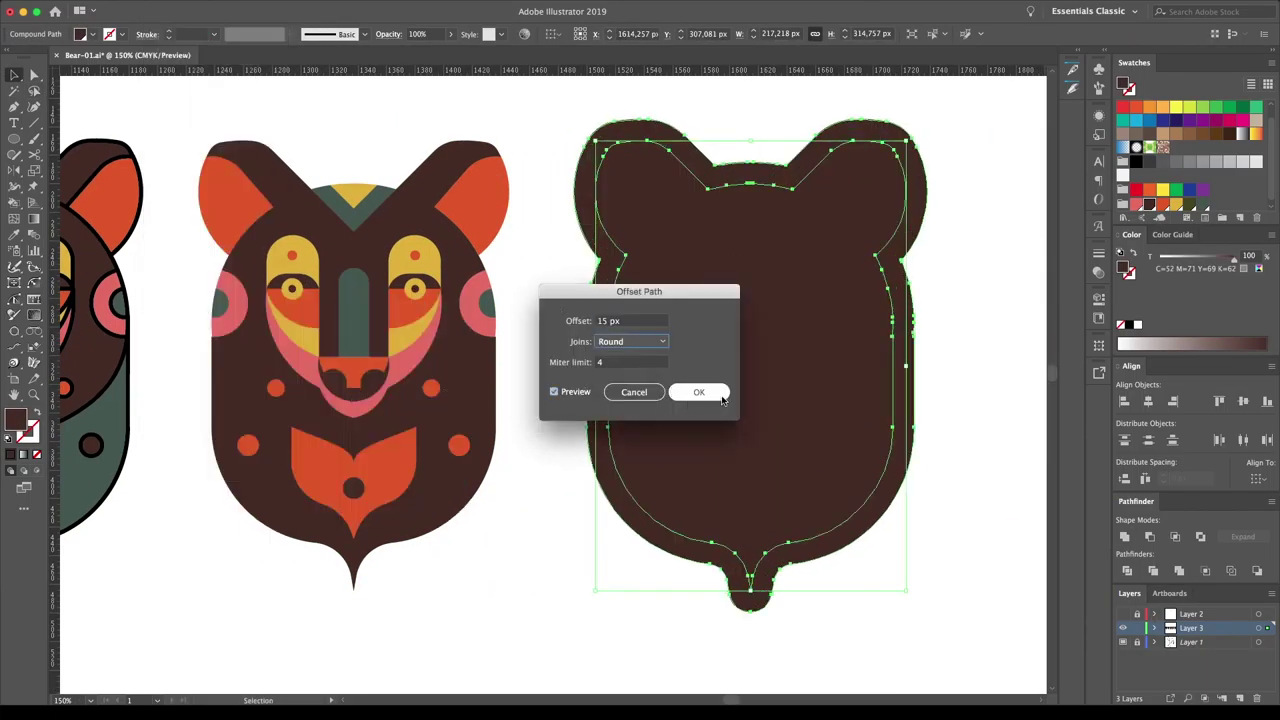
click(686, 391)
click(1188, 200)
drag(353, 470, 749, 470)
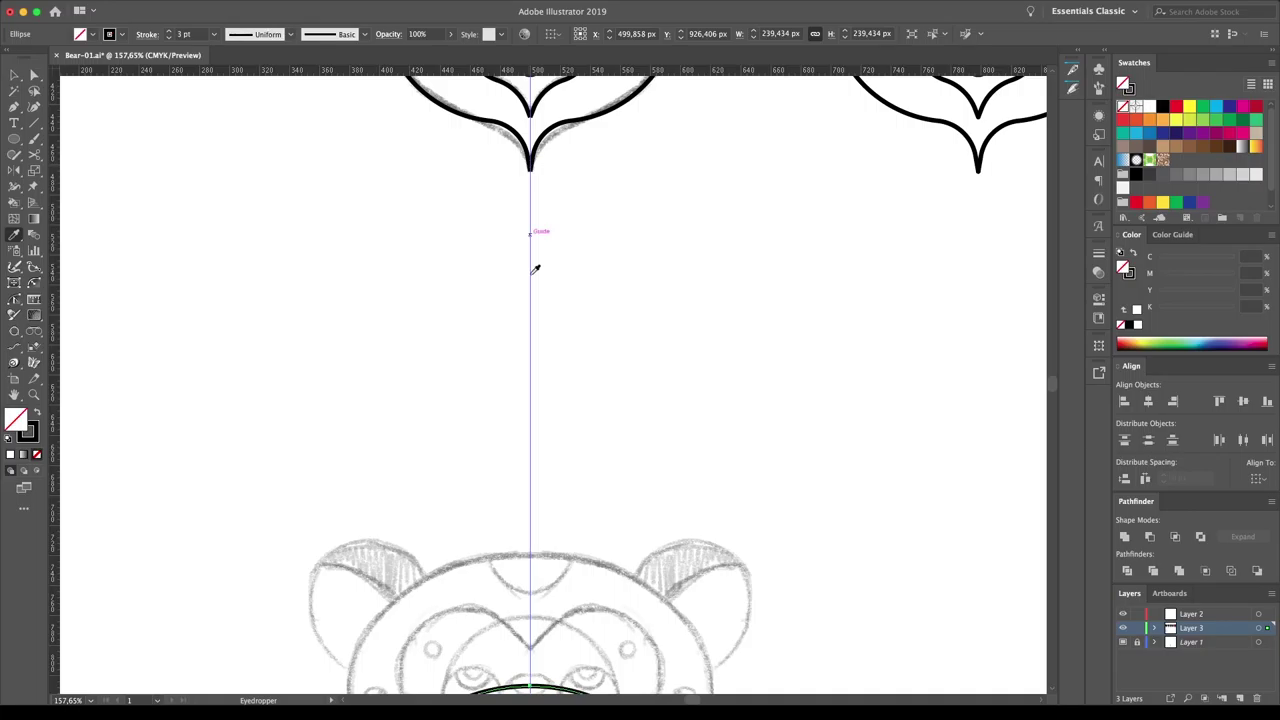
- Complete the left head outline from the crown arc down to the head's bottom point
drag(545, 433, 545, 300)
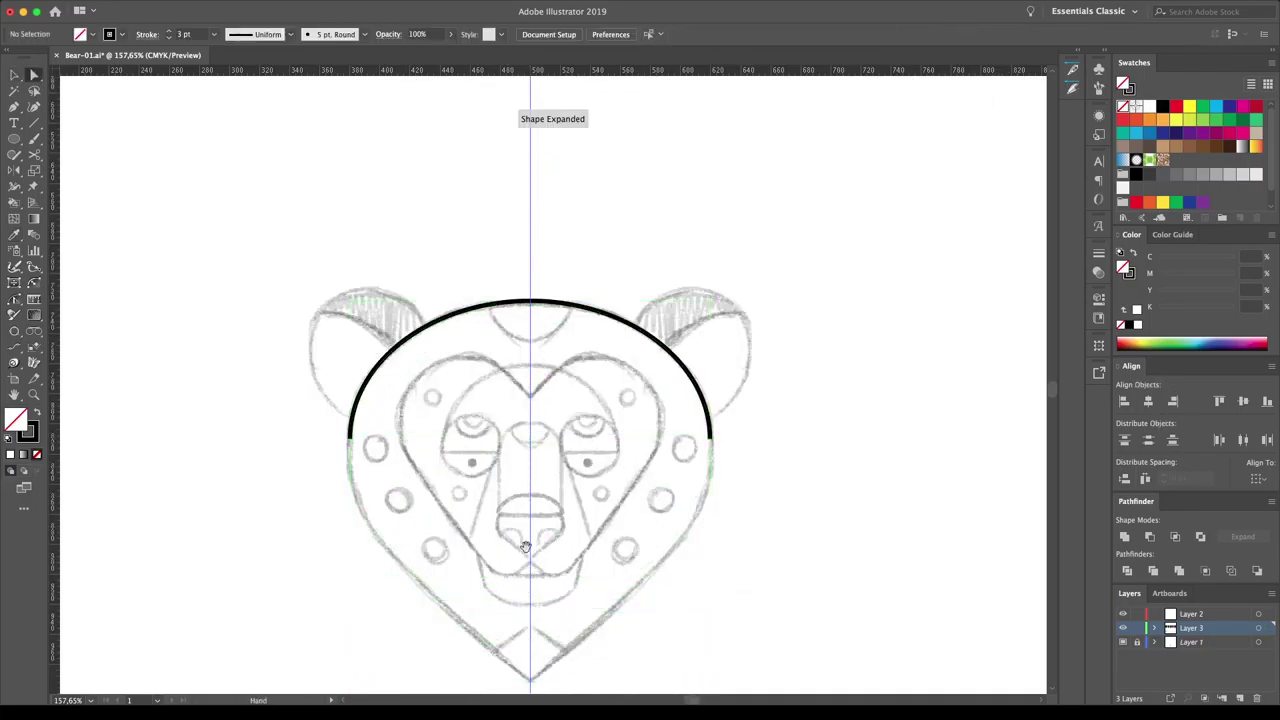
click(377, 357)
click(376, 450)
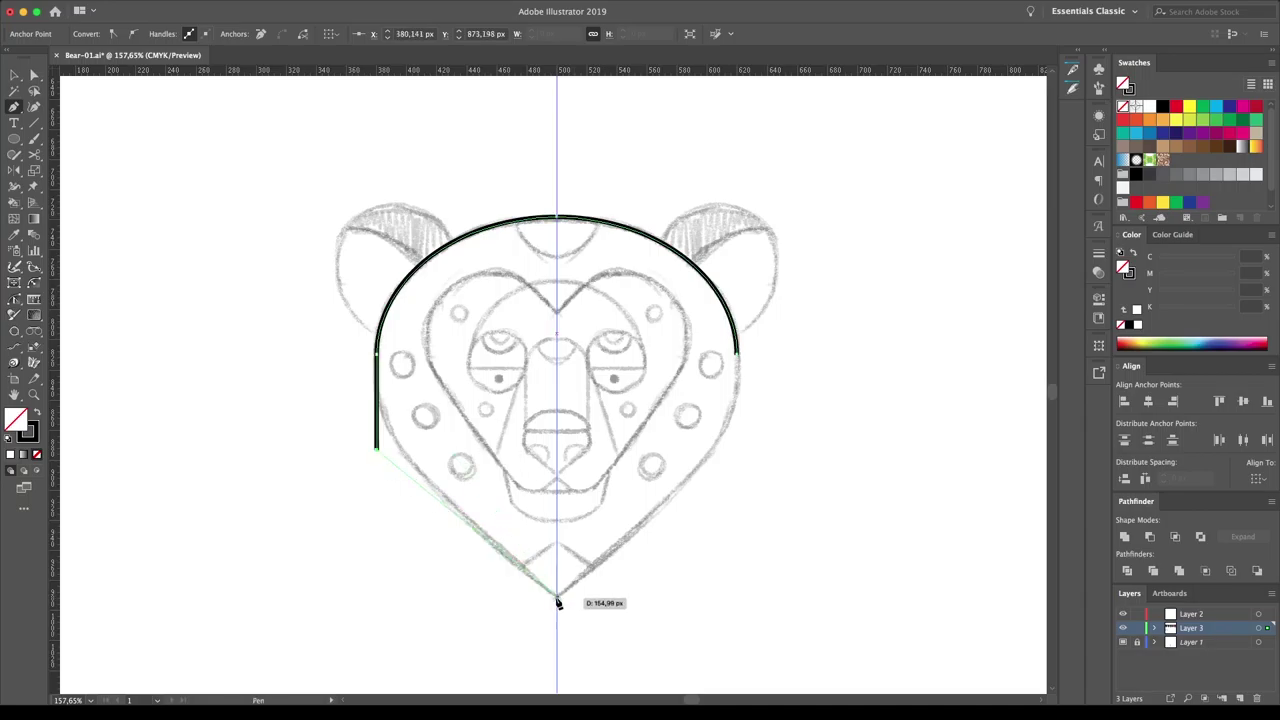
click(557, 598)
super+click(484, 396)
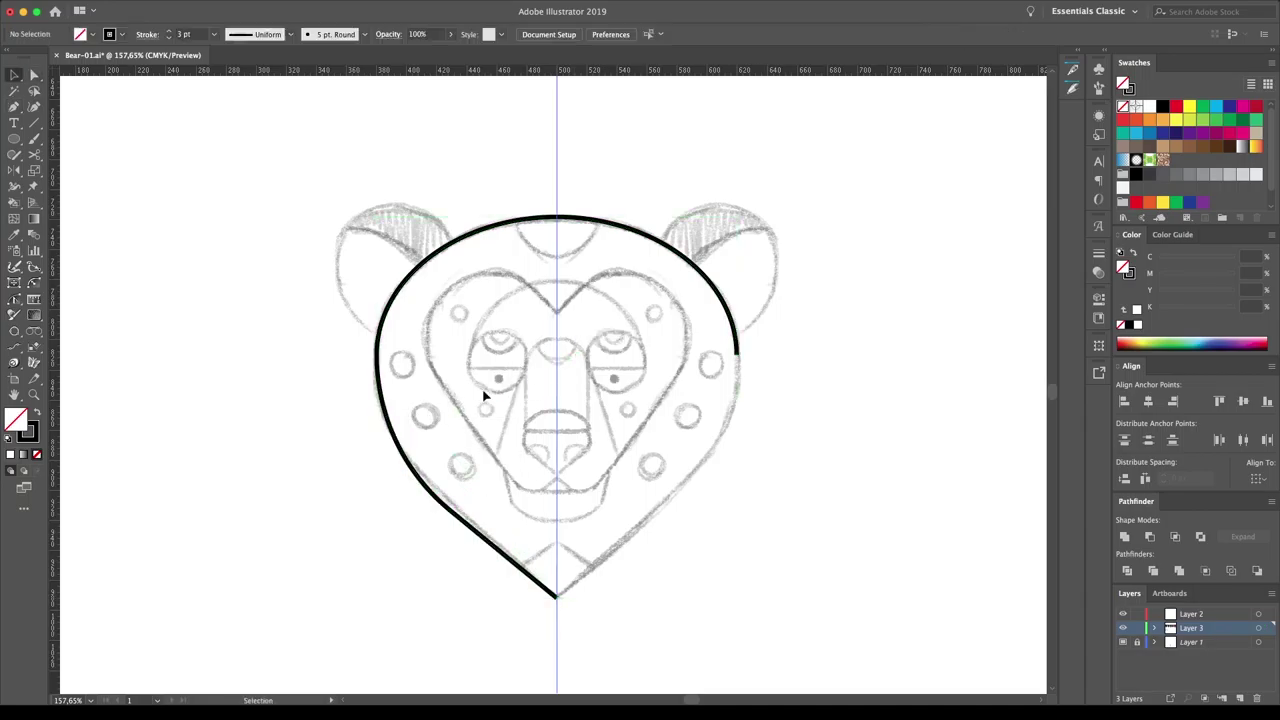
- Undo the stray diagonal segment and the unwanted right heart arc
click(557, 312)
drag(484, 243, 405, 335)
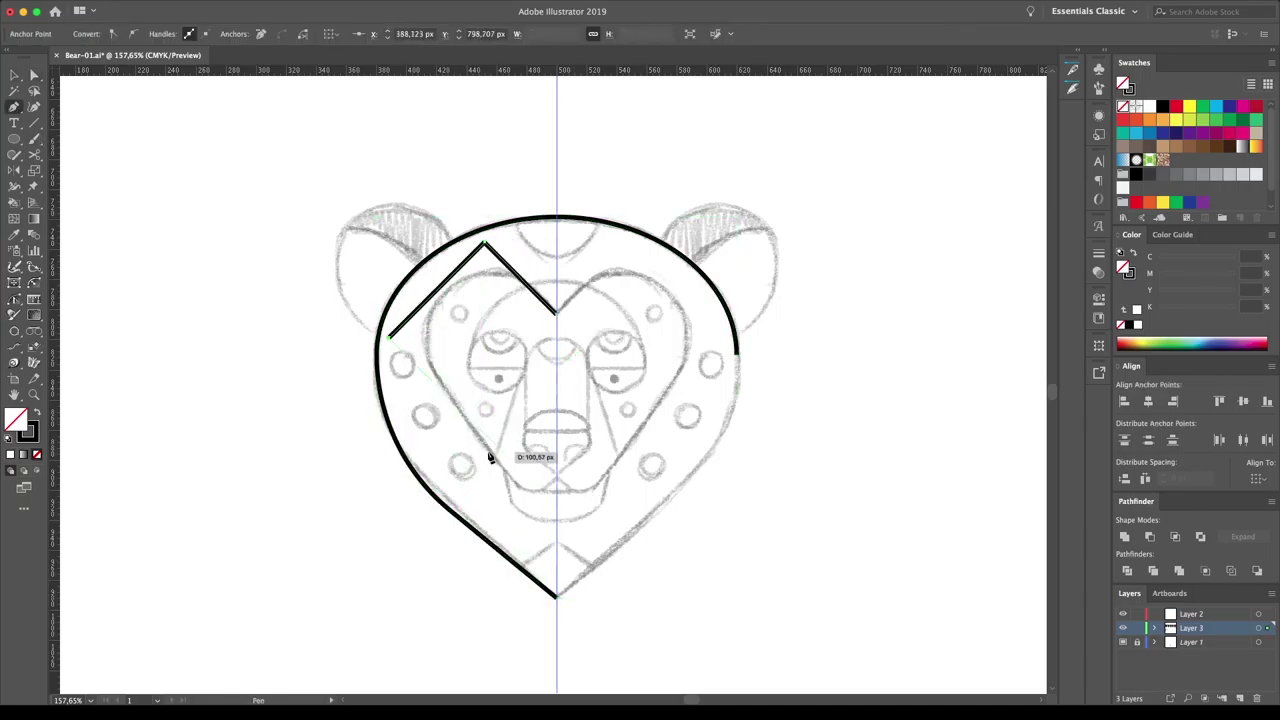
key(ctrl+z)
key(a)
key(ctrl+z)
- Build the inner half-heart from a rotated, rounded rectangle trimmed with Minus Front
drag(521, 300, 664, 551)
key(v)
drag(672, 282, 540, 297)
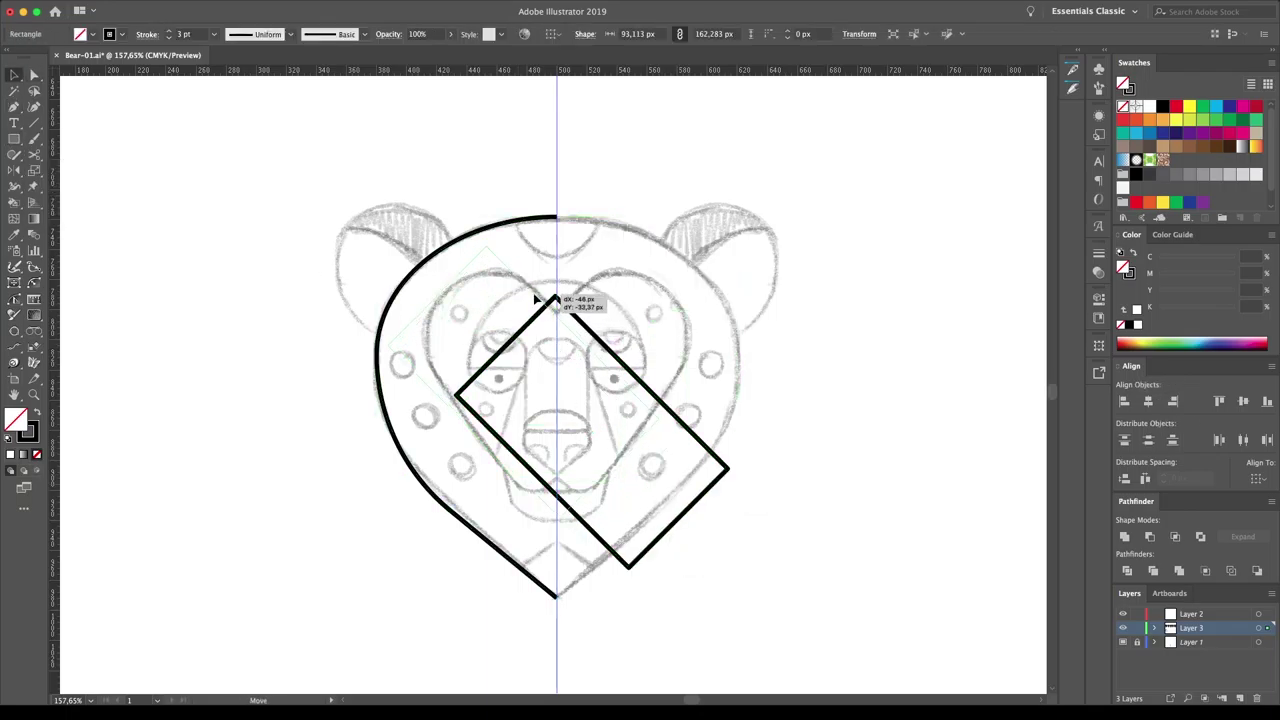
drag(632, 481, 660, 540)
drag(408, 352, 470, 352)
key(m)
drag(556, 266, 711, 577)
click(1157, 539)
- Draw the rounded-rectangle nose and its rounded bridge
key(p)
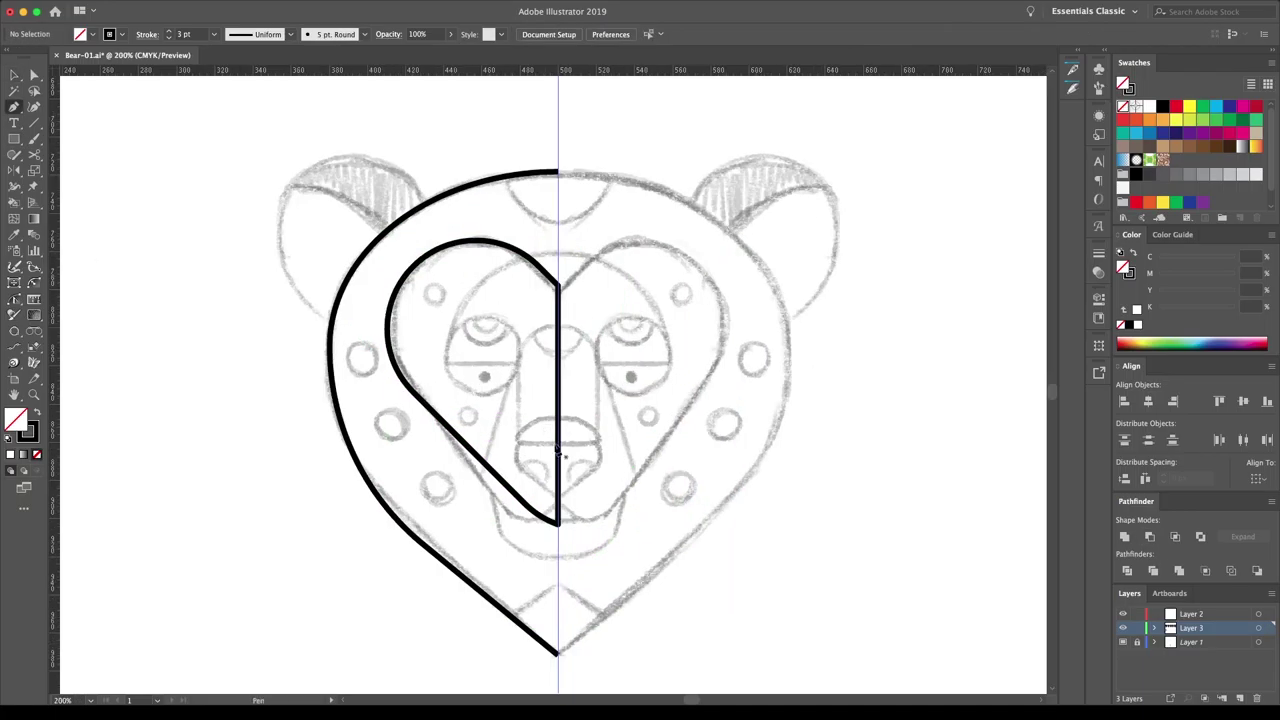
key(ctrl+equal)
key(v)
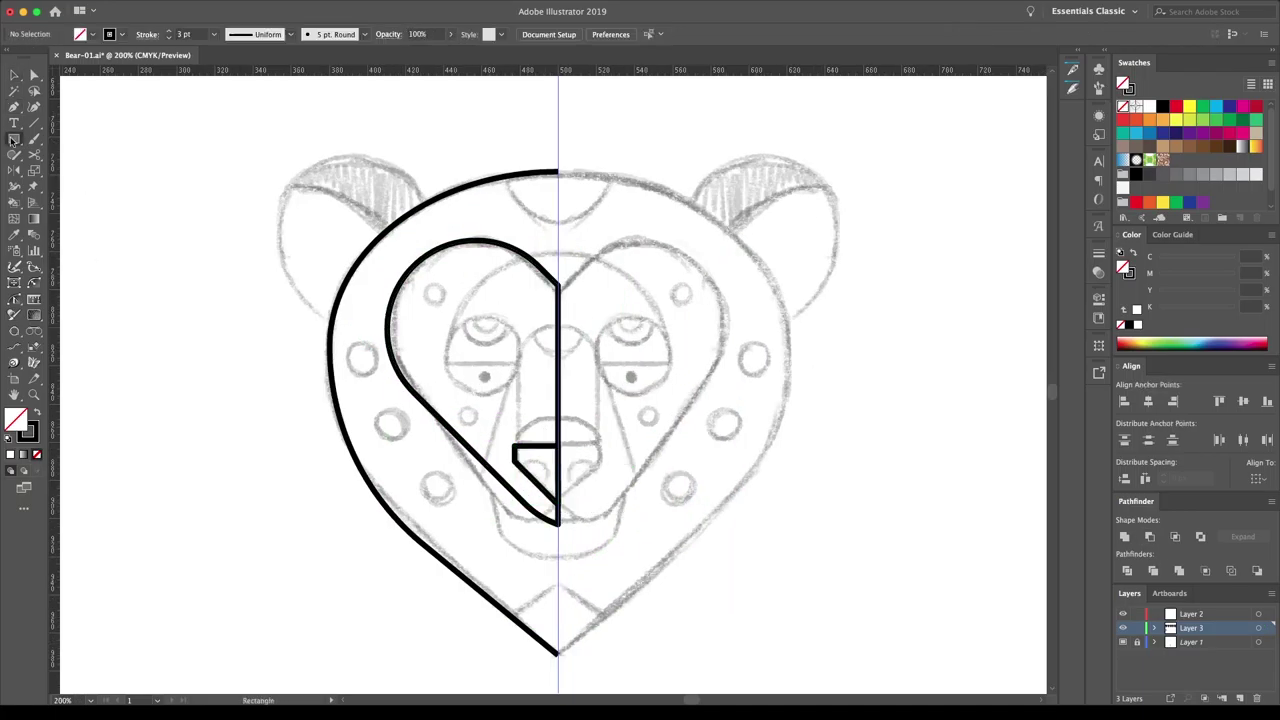
drag(513, 450, 556, 421)
click(34, 74)
click(92, 166)
drag(560, 325, 558, 322)
click(34, 74)
click(62, 215)
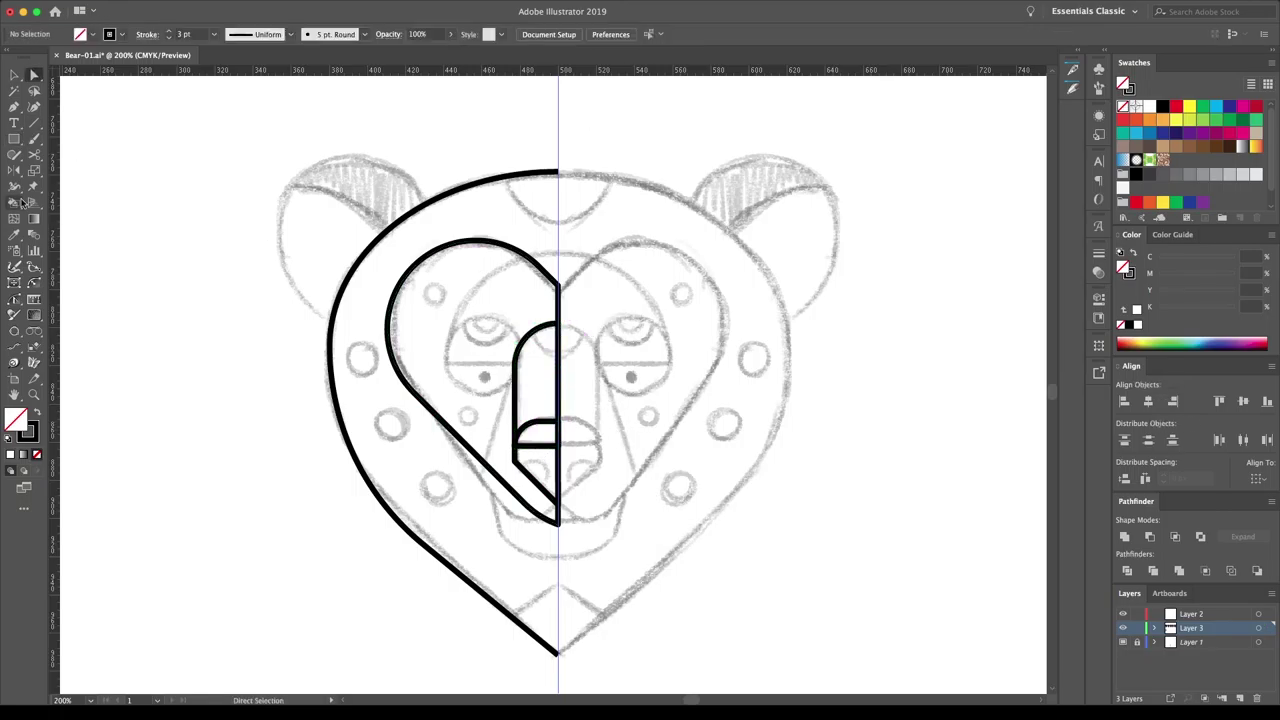
- Draw the left eye circle, covering its top half
drag(447, 340, 510, 388)
drag(423, 317, 509, 360)
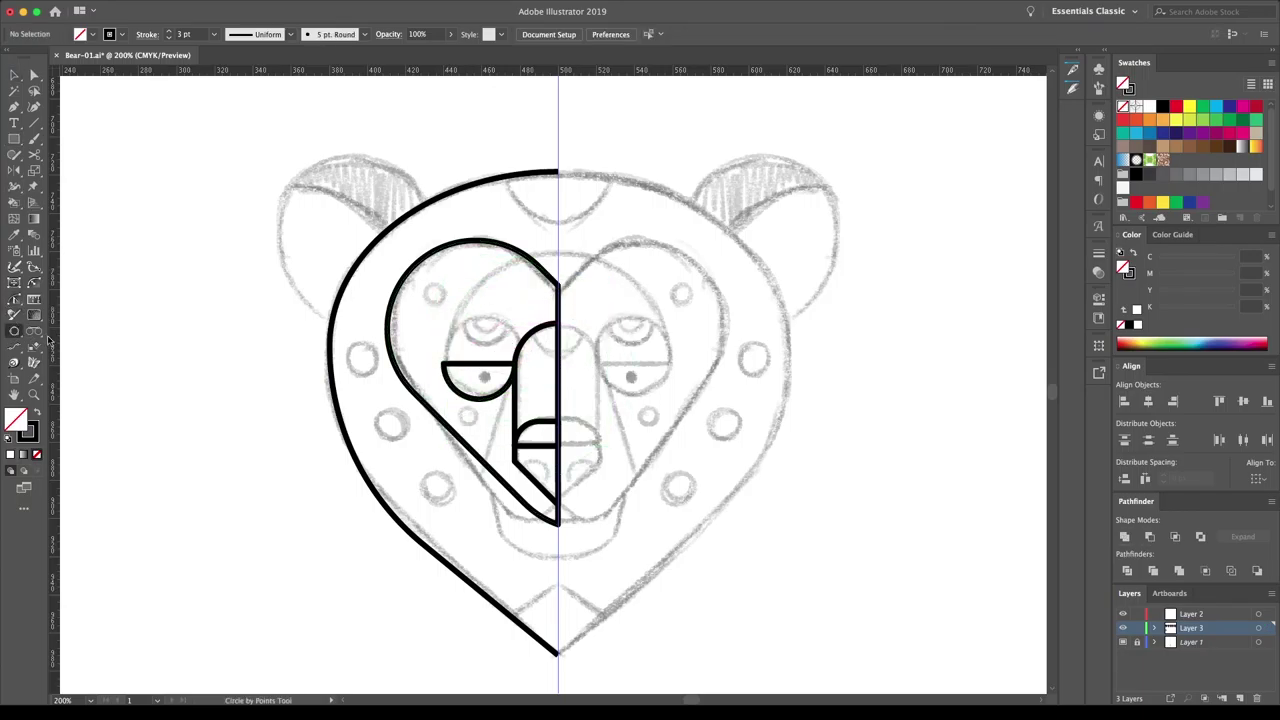
click(515, 343)
key(a)
- Draw the cheek line from the eye down beside the muzzle with a rounded corner
click(515, 363)
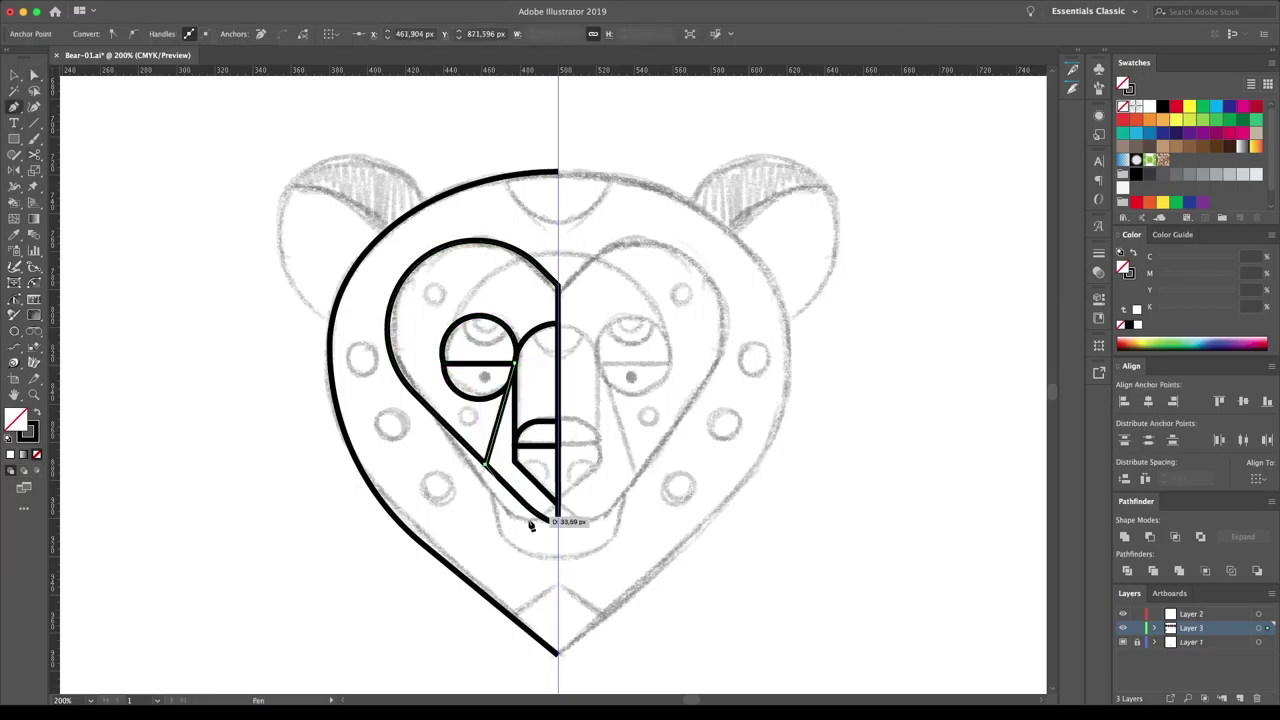
click(475, 494)
drag(492, 500, 535, 498)
click(563, 530)
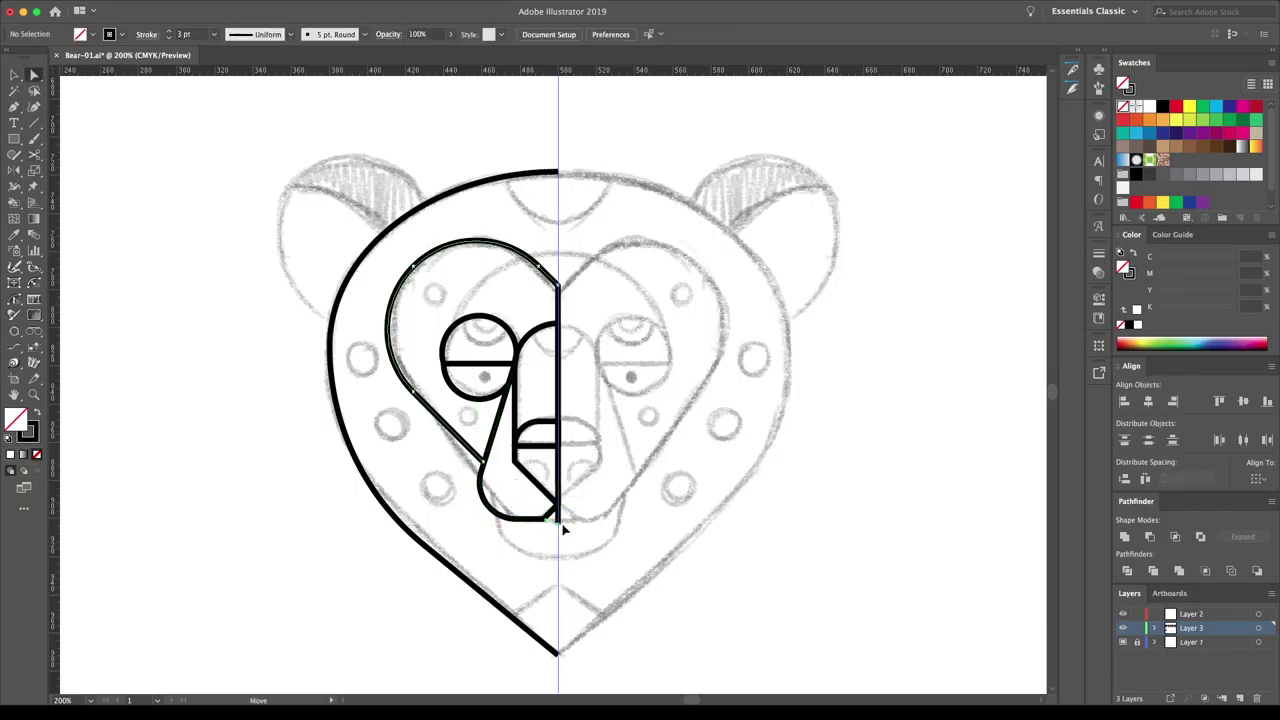
- Merge the overlapping eye circles with Shape Builder and clean up leftover pieces
key(a)
drag(478, 327, 517, 356)
click(427, 288)
drag(494, 309, 470, 308)
key(shift+m)
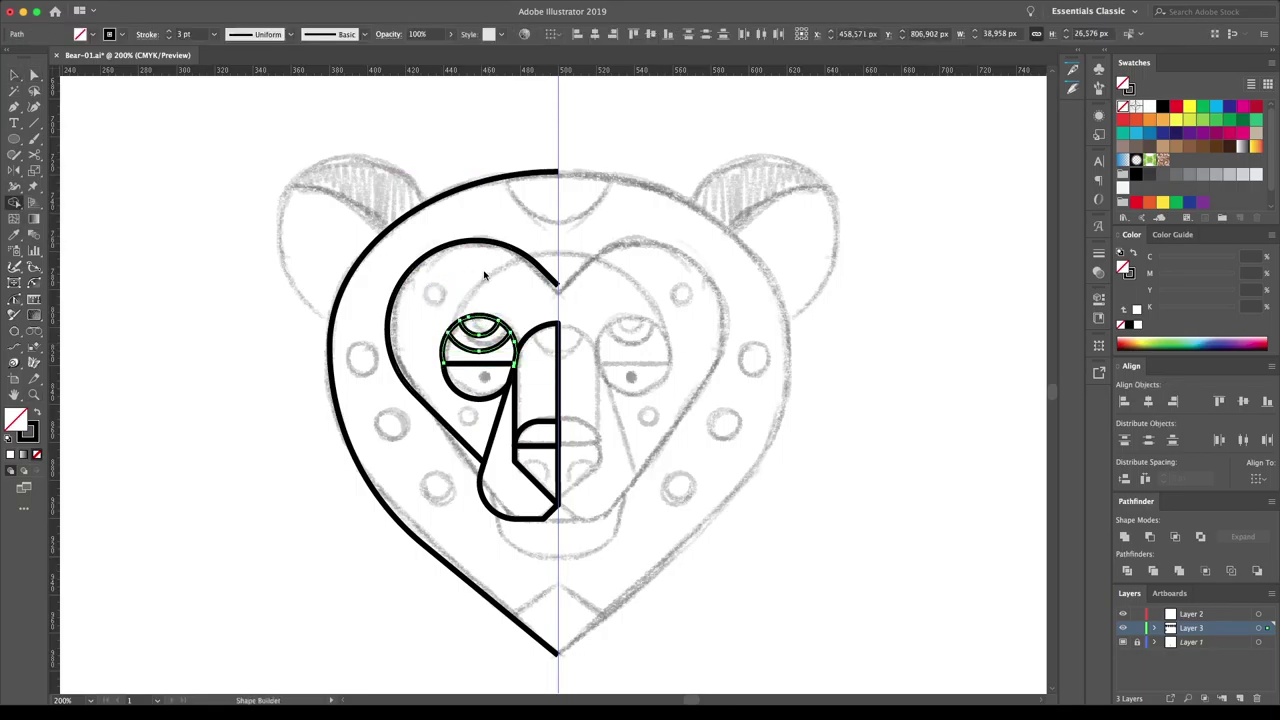
key(v)
click(484, 275)
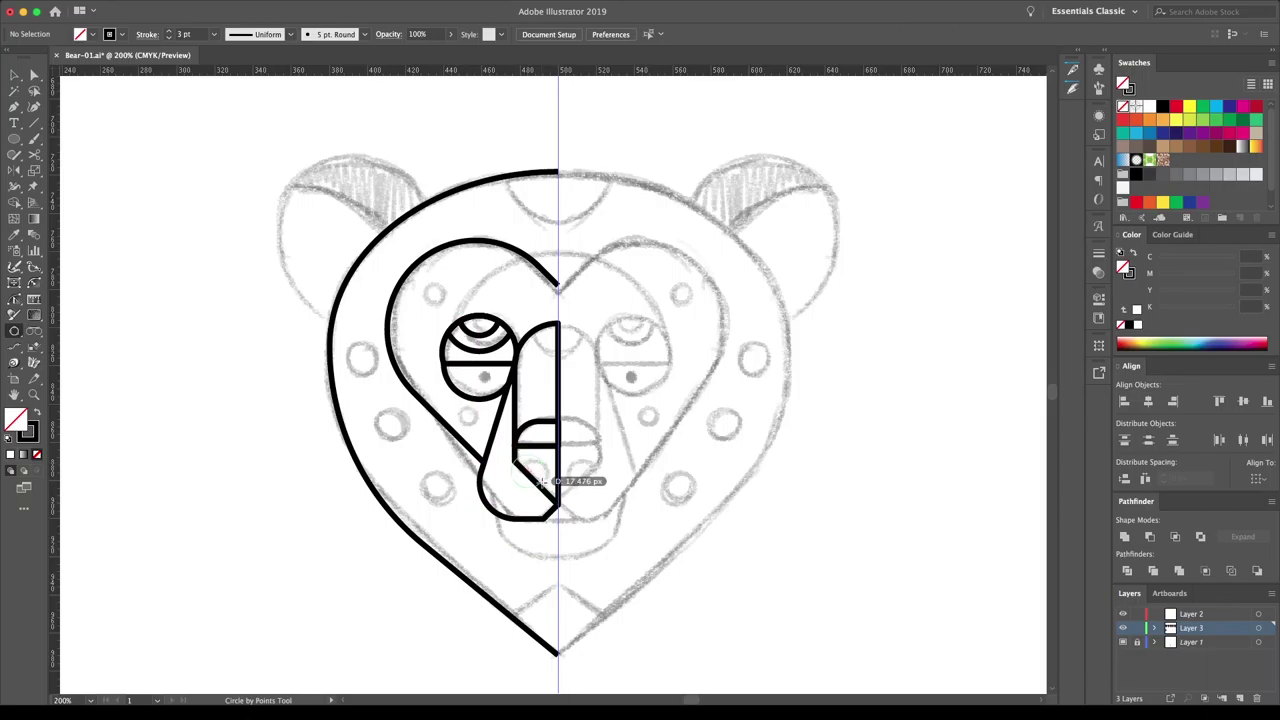
- Add a small nose circle and a curved mouth path below it
drag(545, 481, 545, 482)
key(shift+m)
key(a)
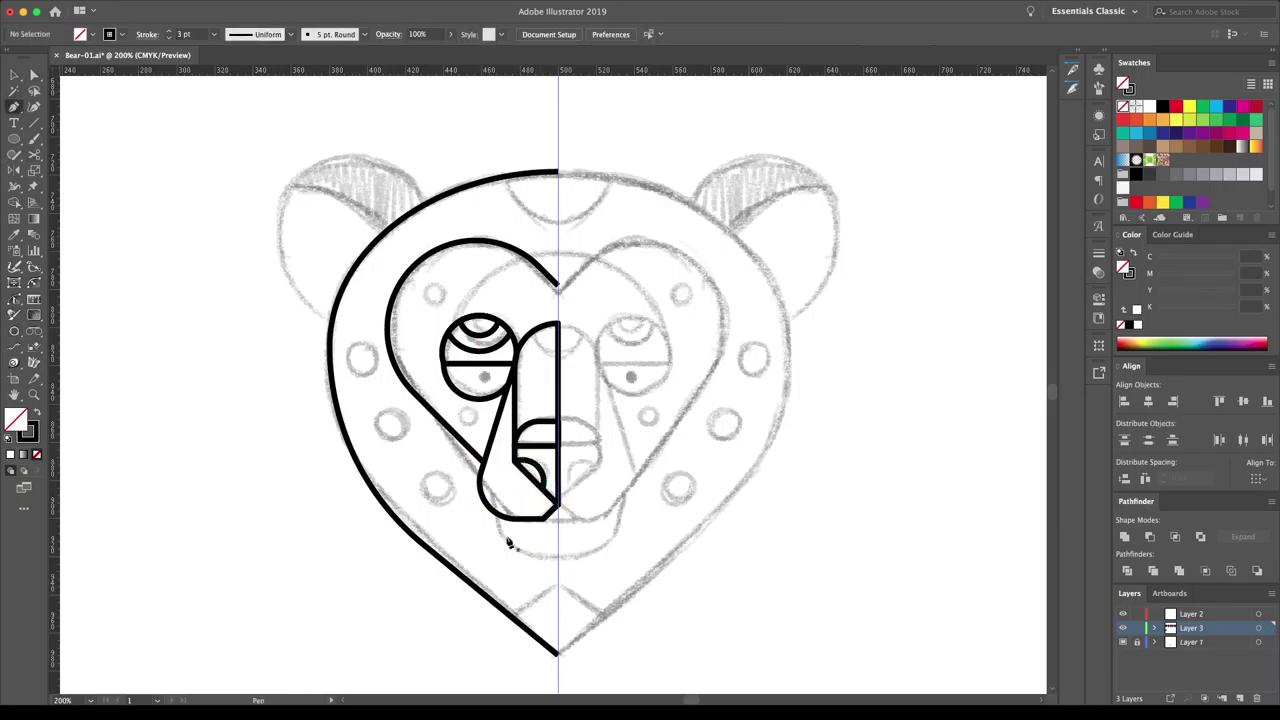
click(499, 516)
click(499, 540)
drag(548, 560, 561, 563)
click(143, 262)
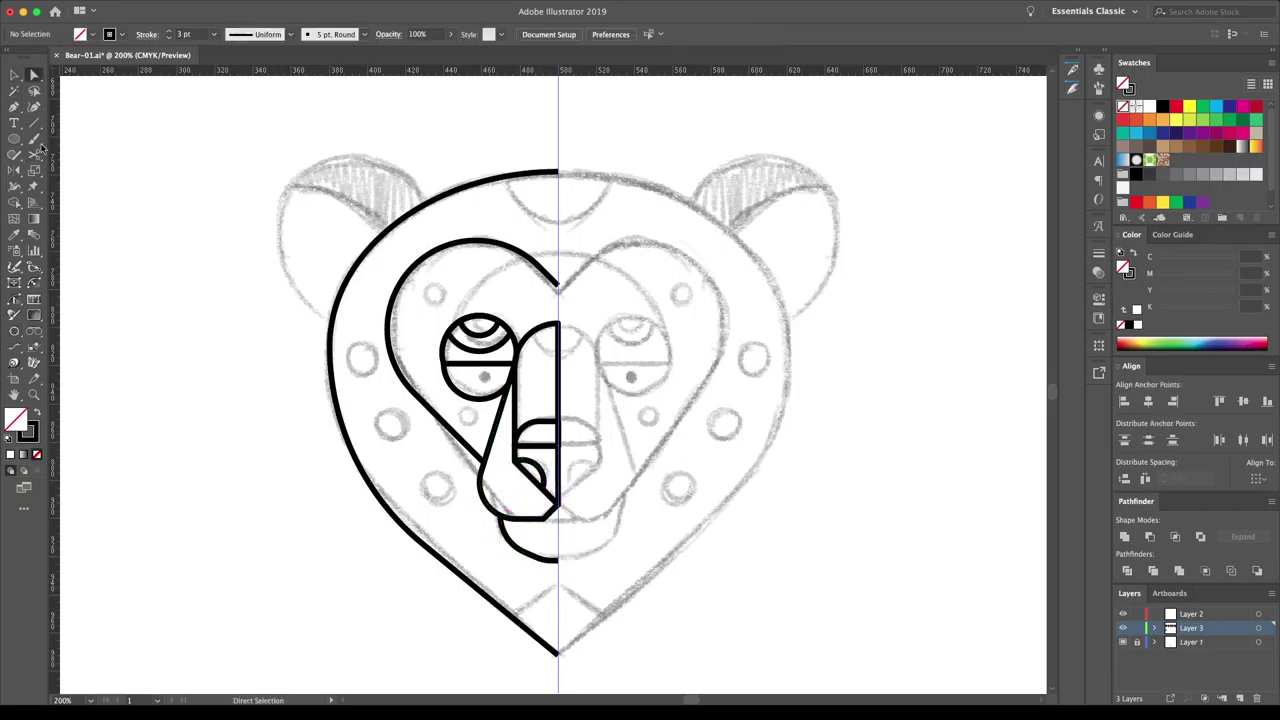
- Draw a cheek spot circle and the chin line, and place copies of the spot circle
key(l)
drag(420, 478, 433, 491)
key(p)
click(557, 587)
drag(428, 285, 442, 299)
drag(569, 180, 564, 185)
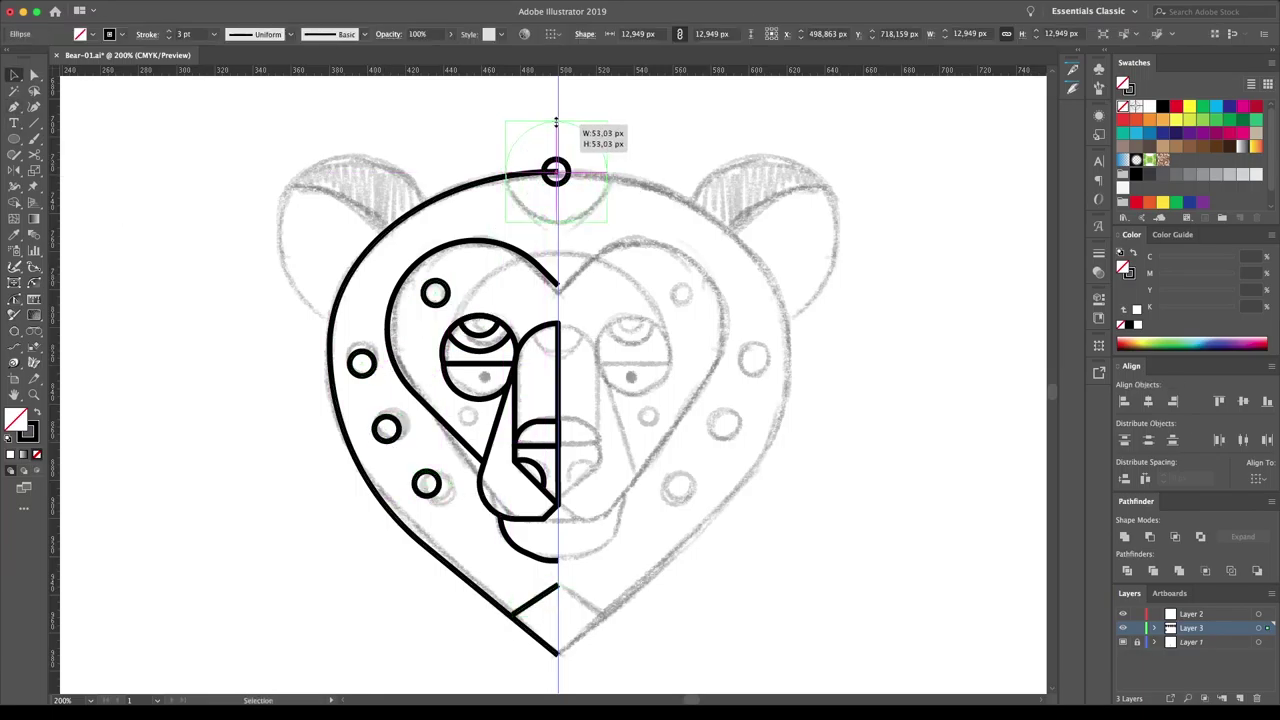
- Close the head path and move the small circle down onto the cheek
scroll(434, 417, up, 10)
scroll(463, 423, up, 5)
key(p)
click(598, 338)
scroll(611, 334, down, 8)
scroll(611, 334, down, 7)
key(v)
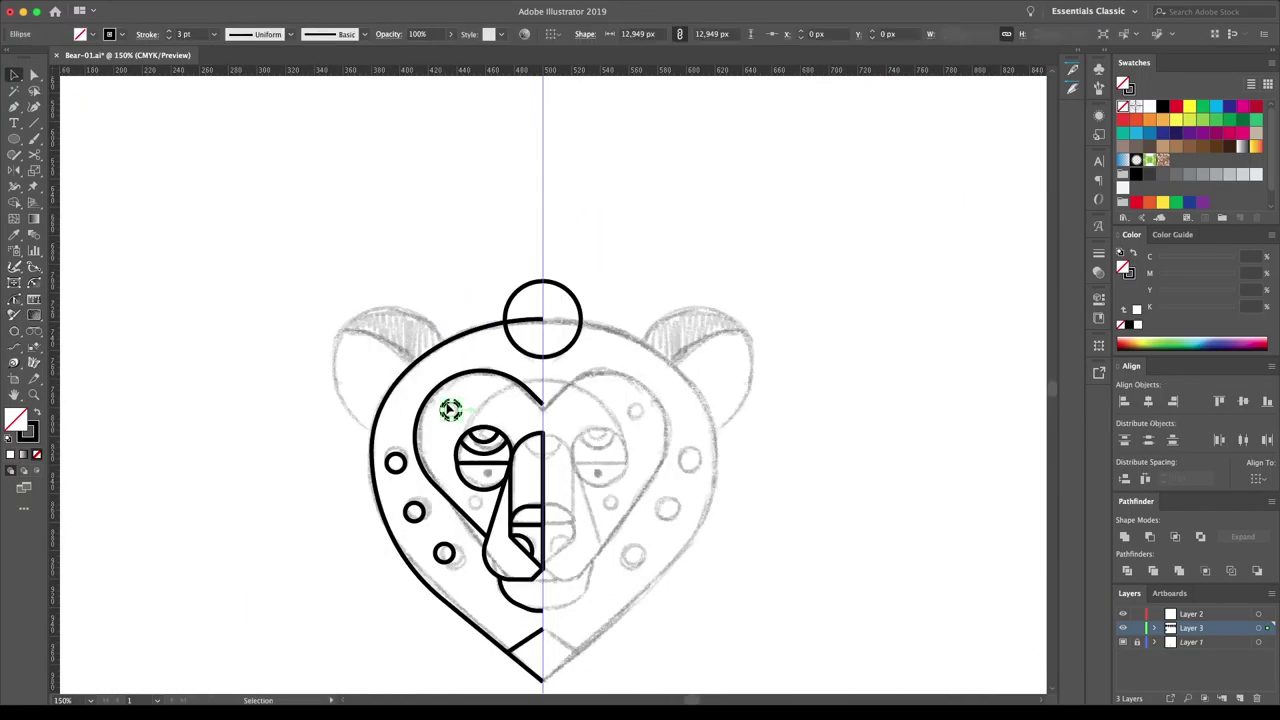
scroll(450, 410, up, 5)
drag(320, 334, 391, 589)
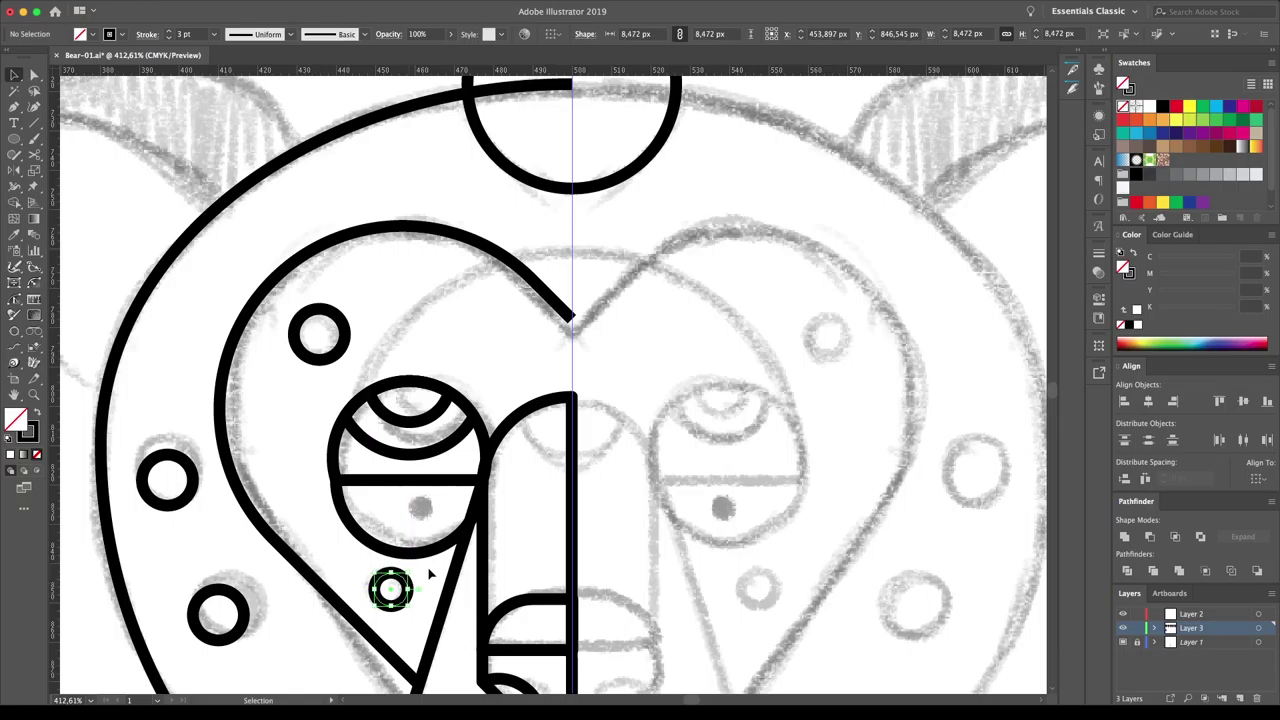
scroll(430, 576, down, 5)
key(ctrl+shift+a)
- Draw the left ear circle and delete the larger duplicate over it
drag(462, 358, 420, 180)
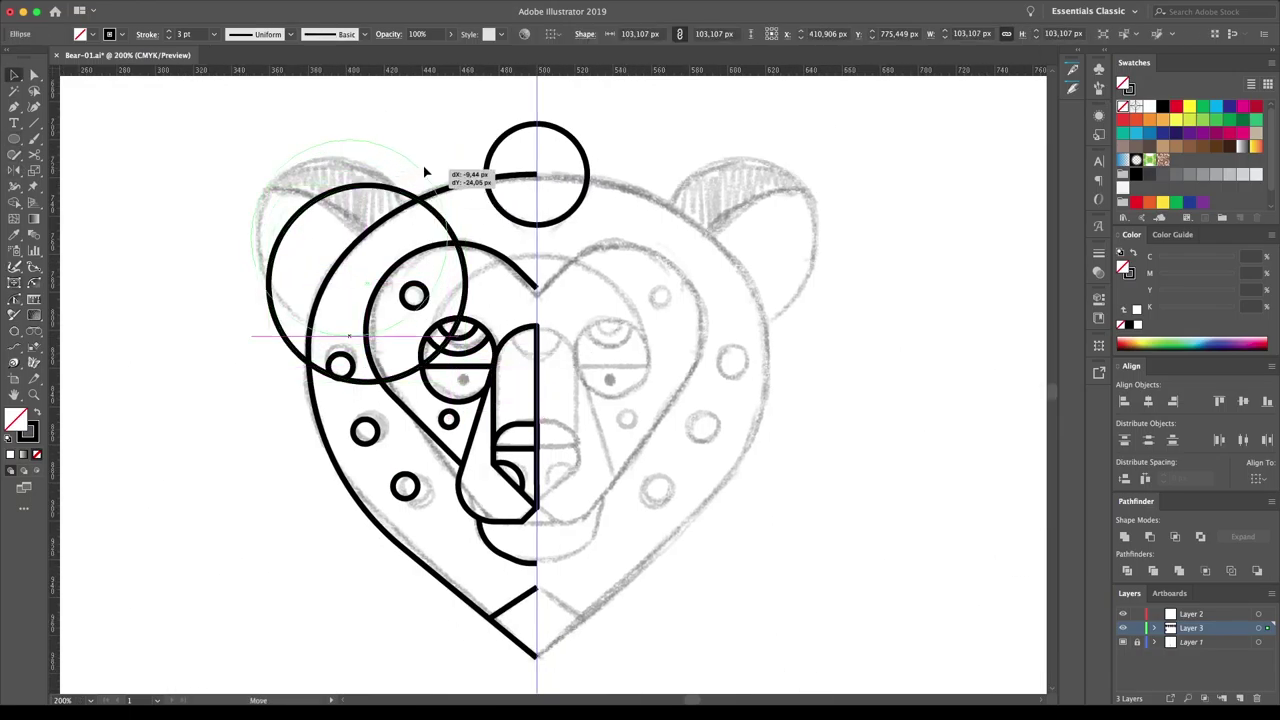
key(v)
key(ctrl+z)
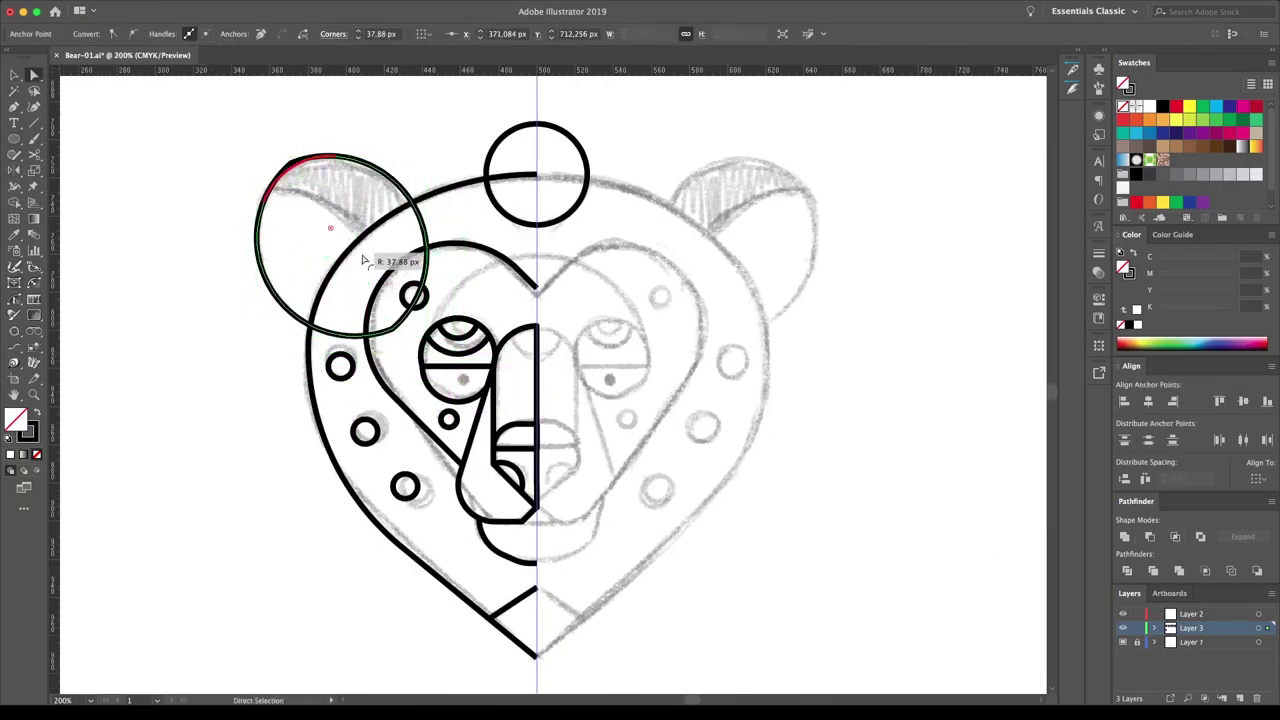
mouse_move(206, 114)
mouse_down()
mouse_move(328, 287)
mouse_move(320, 210)
mouse_move(305, 205)
mouse_up()
key(ctrl+shift+a)
key(v)
key(a)
key(Delete)
- Trim the top circle to its lower arc, add a small pupil, and select all paths
click(578, 139)
key(Delete)
drag(463, 380, 464, 381)
key(v)
key(ctrl+a)
- Reflect the half-bear vertically as a copy and move it right to complete the head
alt+click(537, 507)
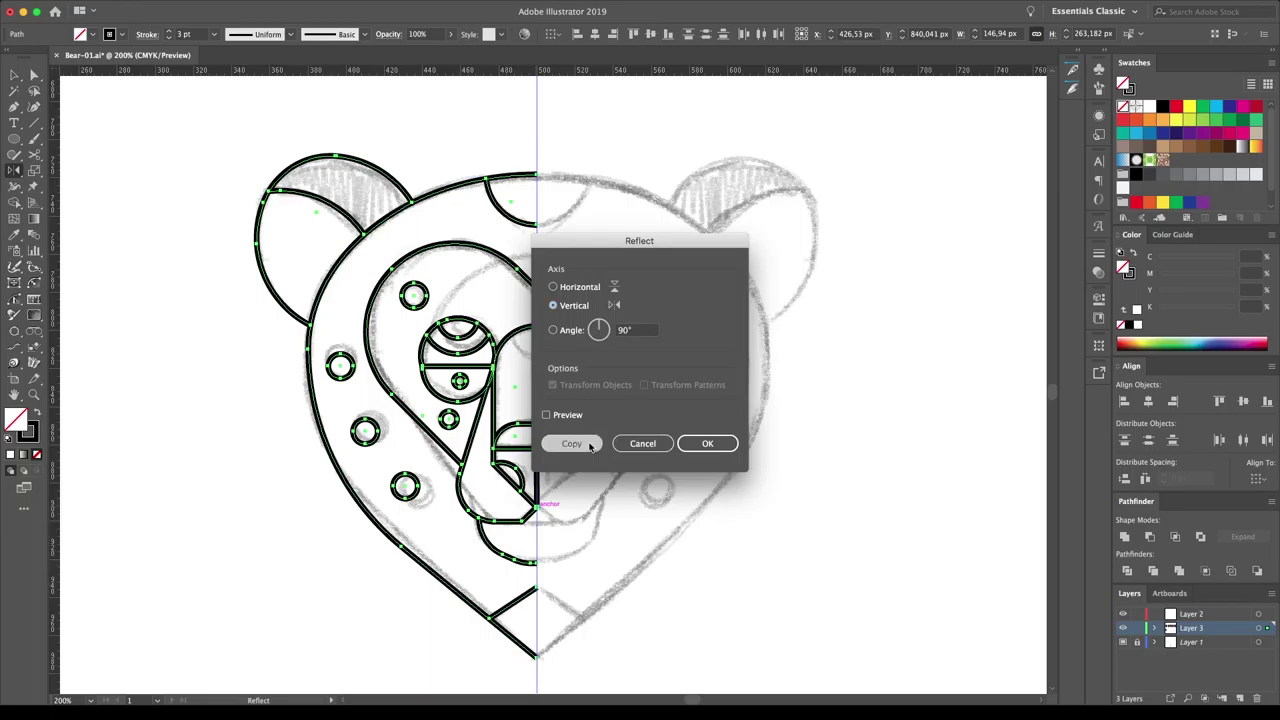
click(571, 443)
key(ctrl+minus)
scroll(794, 577, right, 5)
drag(245, 500, 579, 500)
scroll(758, 448, up, 3)
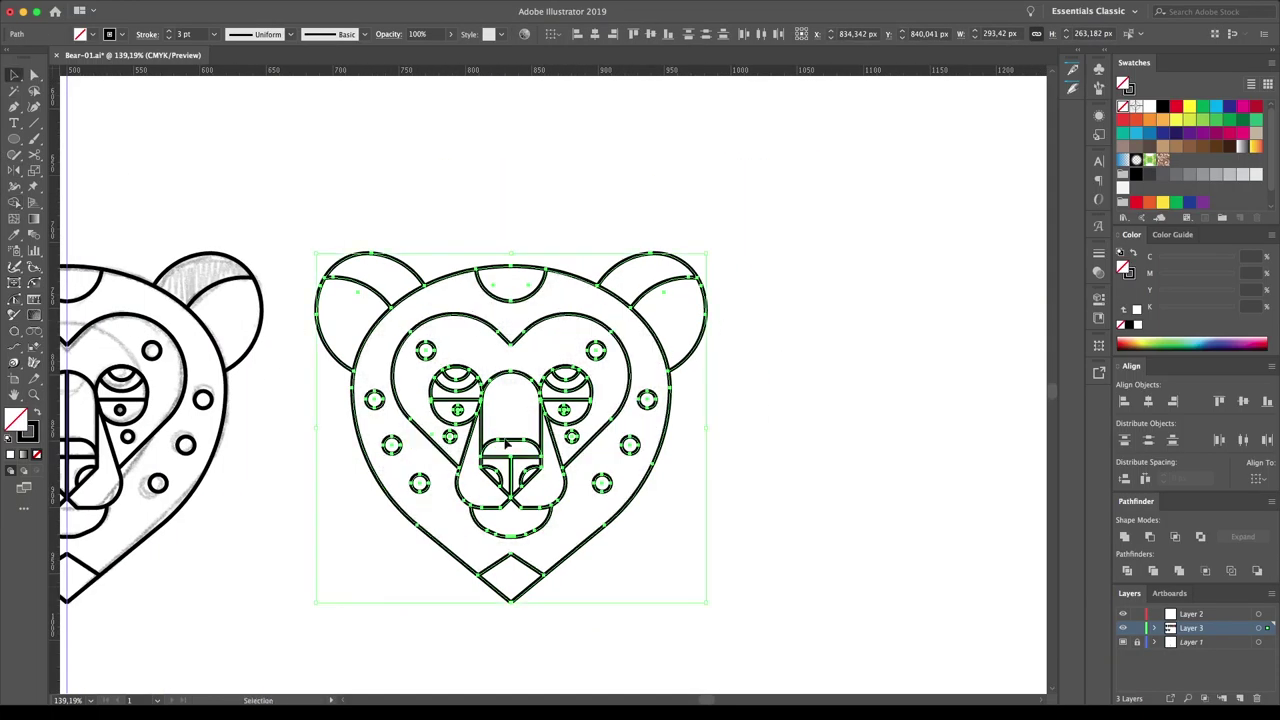
- Cut the circle across the inner face with Scissors and delete its lower arc
key(v)
click(811, 534)
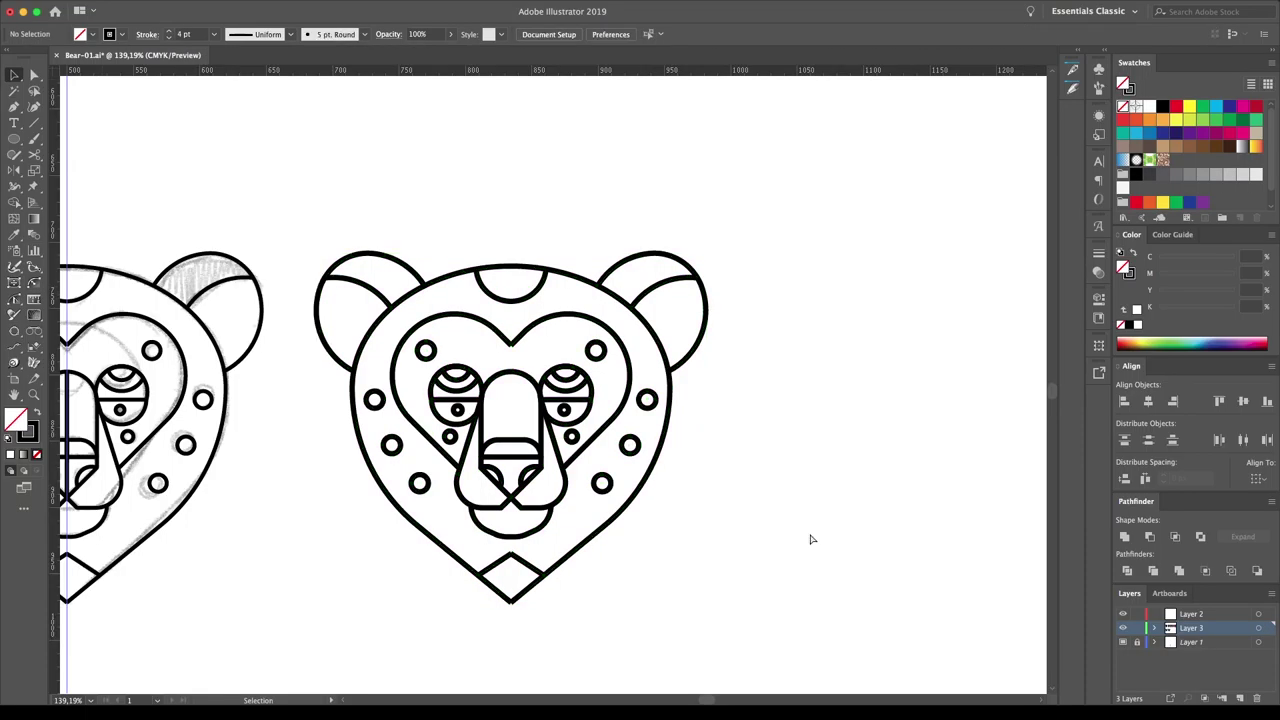
scroll(569, 349, right, 3)
scroll(569, 349, left, 5)
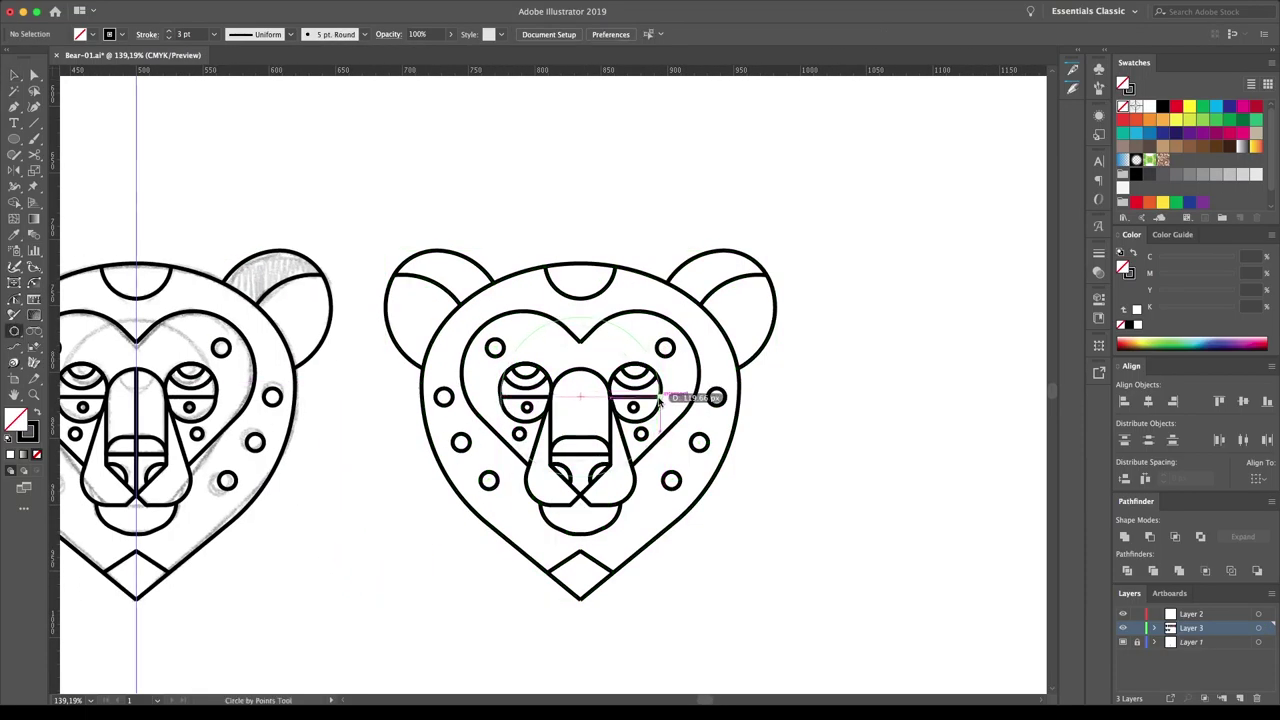
drag(660, 398, 660, 398)
key(c)
key(Delete)
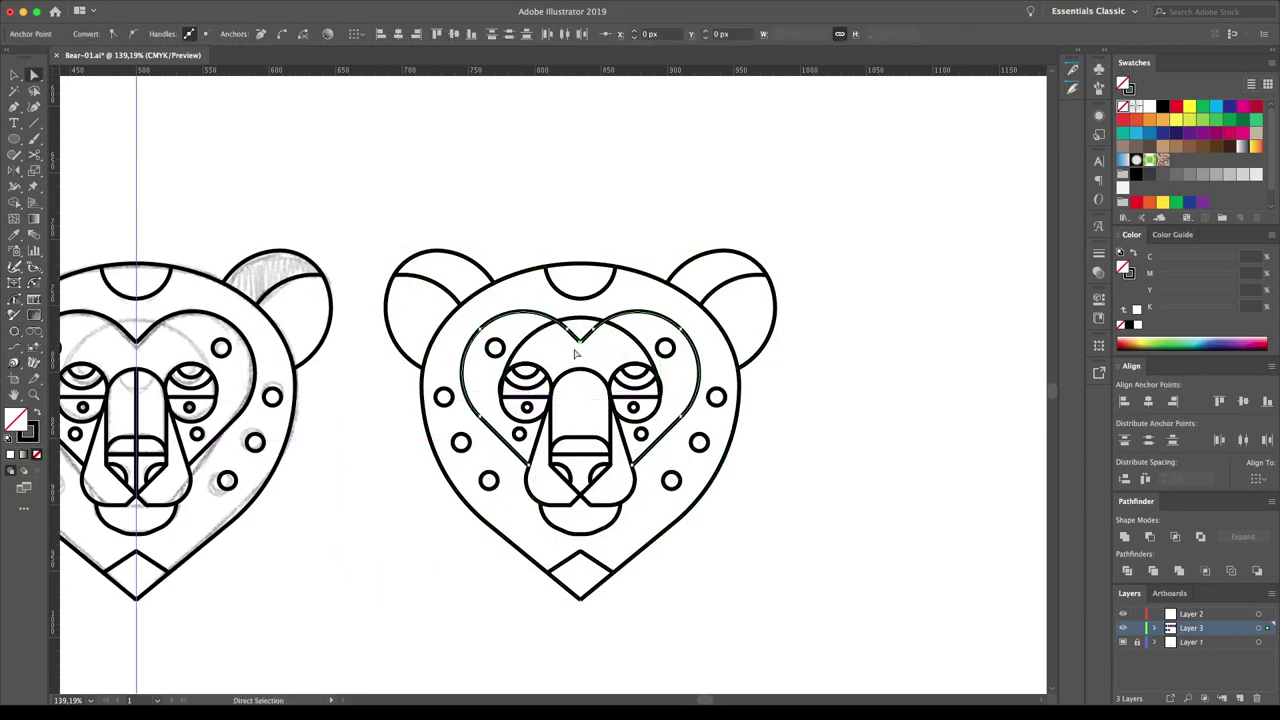
scroll(651, 363, up, 5)
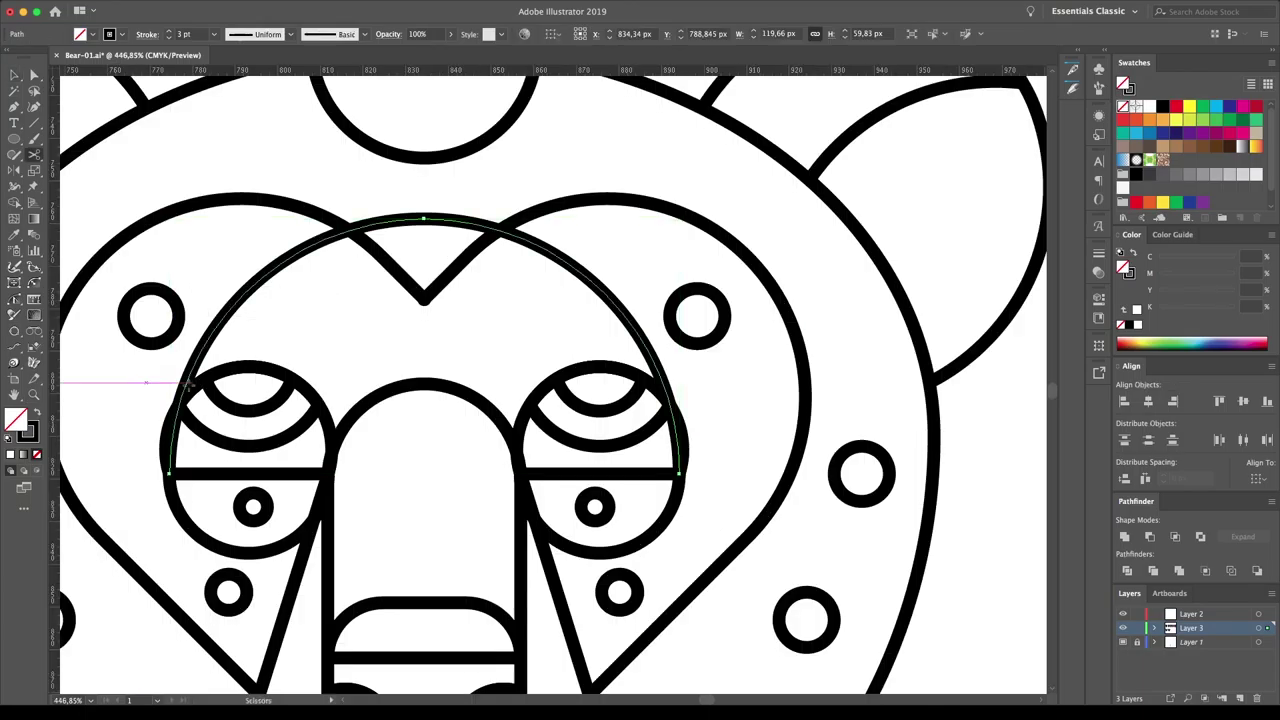
click(379, 346)
scroll(555, 382, down, 3)
- Move the finished bear left and drag a level copy to its right
key(a)
click(467, 327)
key(v)
scroll(488, 340, down, 2)
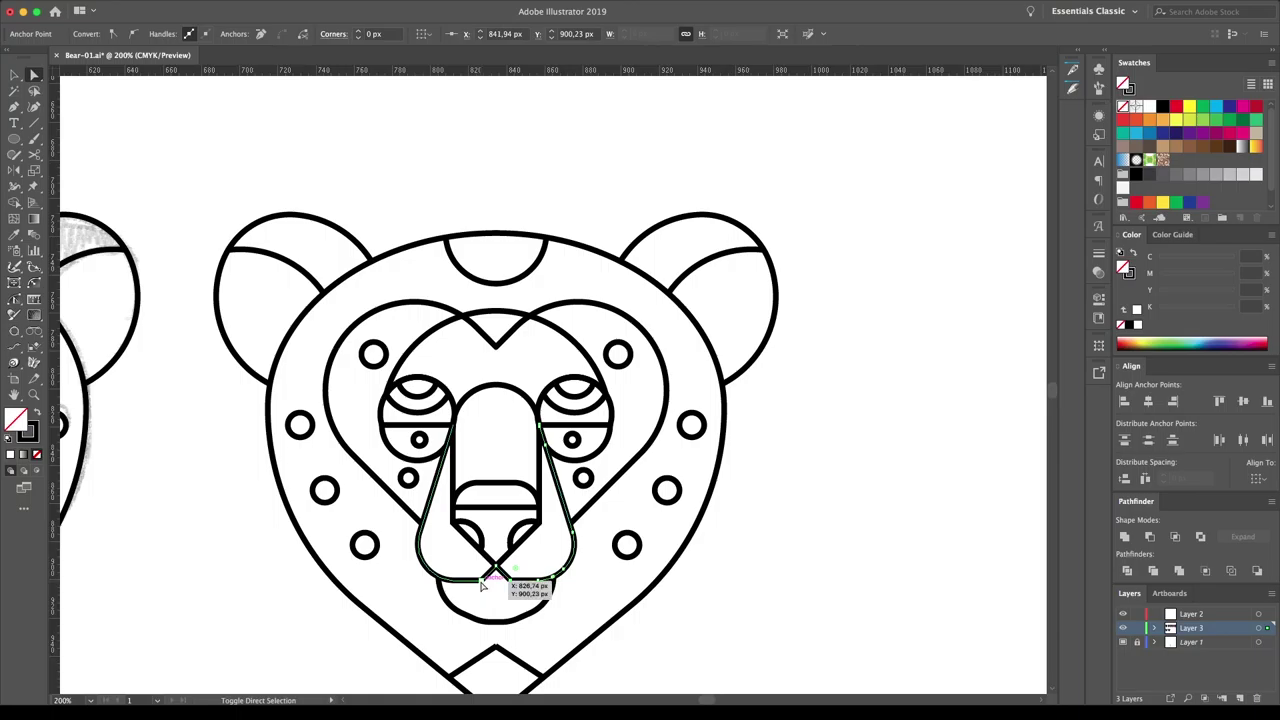
click(812, 472)
scroll(812, 472, down, 2)
drag(800, 177, 363, 623)
mouse_move(500, 430)
mouse_down()
mouse_move(400, 430)
mouse_move(892, 467)
mouse_up()
scroll(892, 467, right, 5)
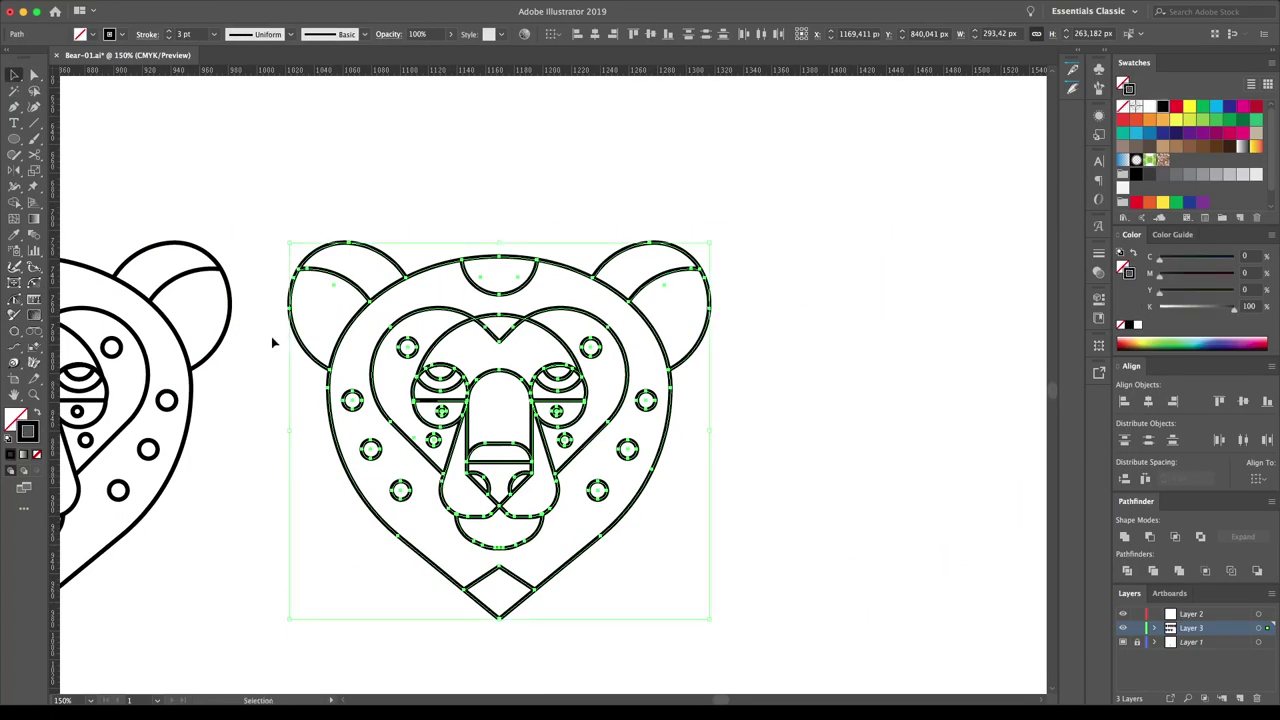
- Live-paint the head ring, muzzle, nose, mouth and eyelid in brown, gold, pink and grey-green
key(k)
click(1136, 200)
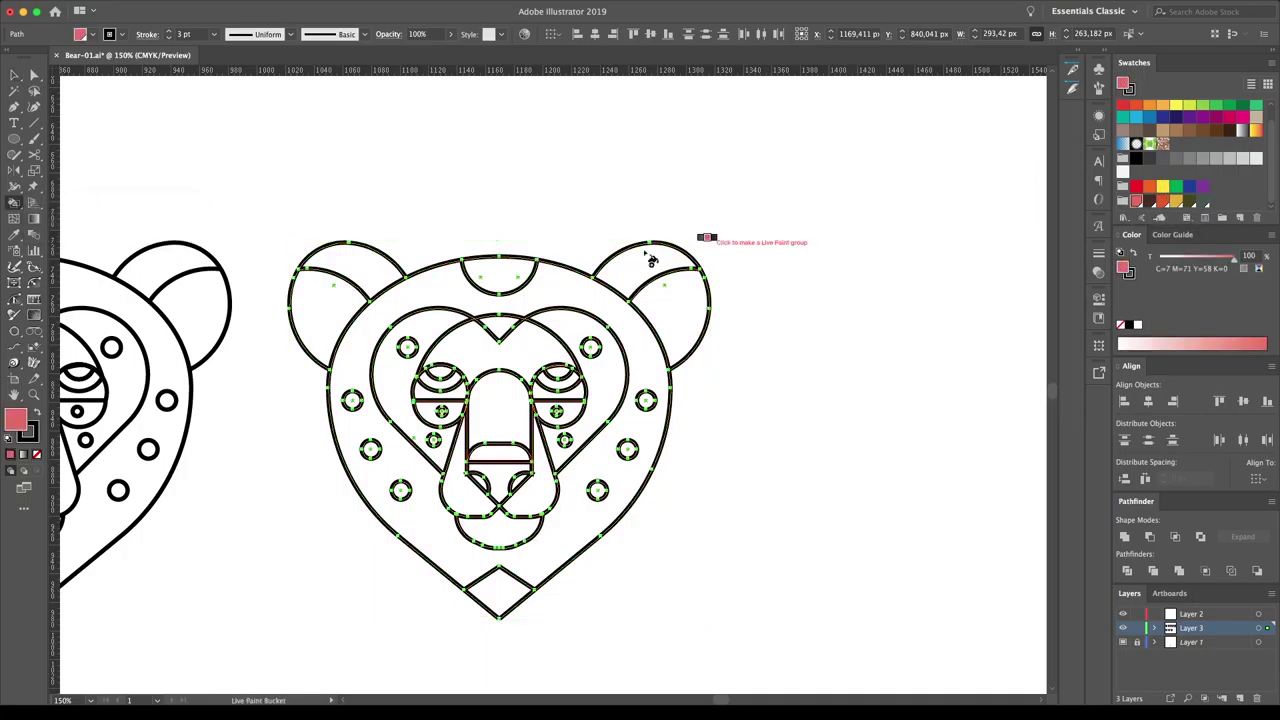
key(Right)
click(360, 400)
key(Right)
click(440, 410)
click(463, 356)
key(Left)
click(500, 325)
click(500, 410)
key(Right)
click(462, 485)
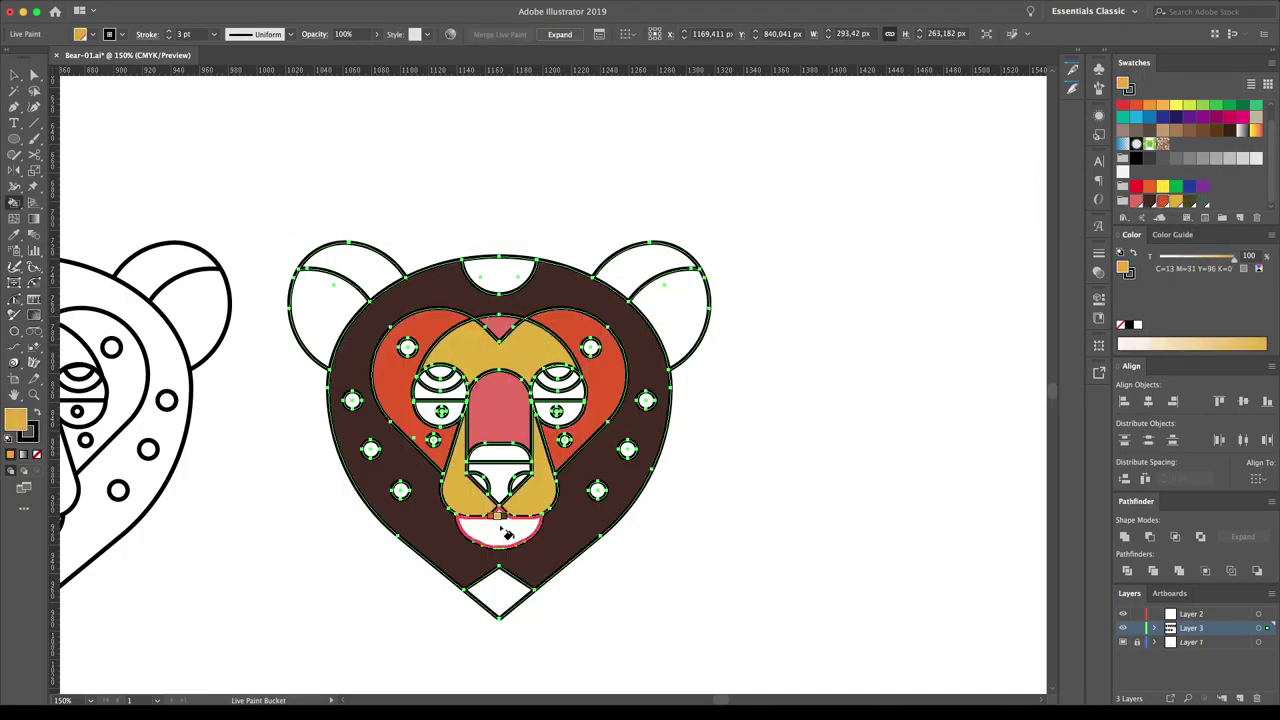
key(Left)
click(507, 535)
key(Left)
click(505, 482)
key(Right)
click(500, 452)
- Paint the cheek circles brown and orange, the inner ears pink and the chin orange
key(Left)
click(440, 377)
key(Left)
key(Left)
key(Left)
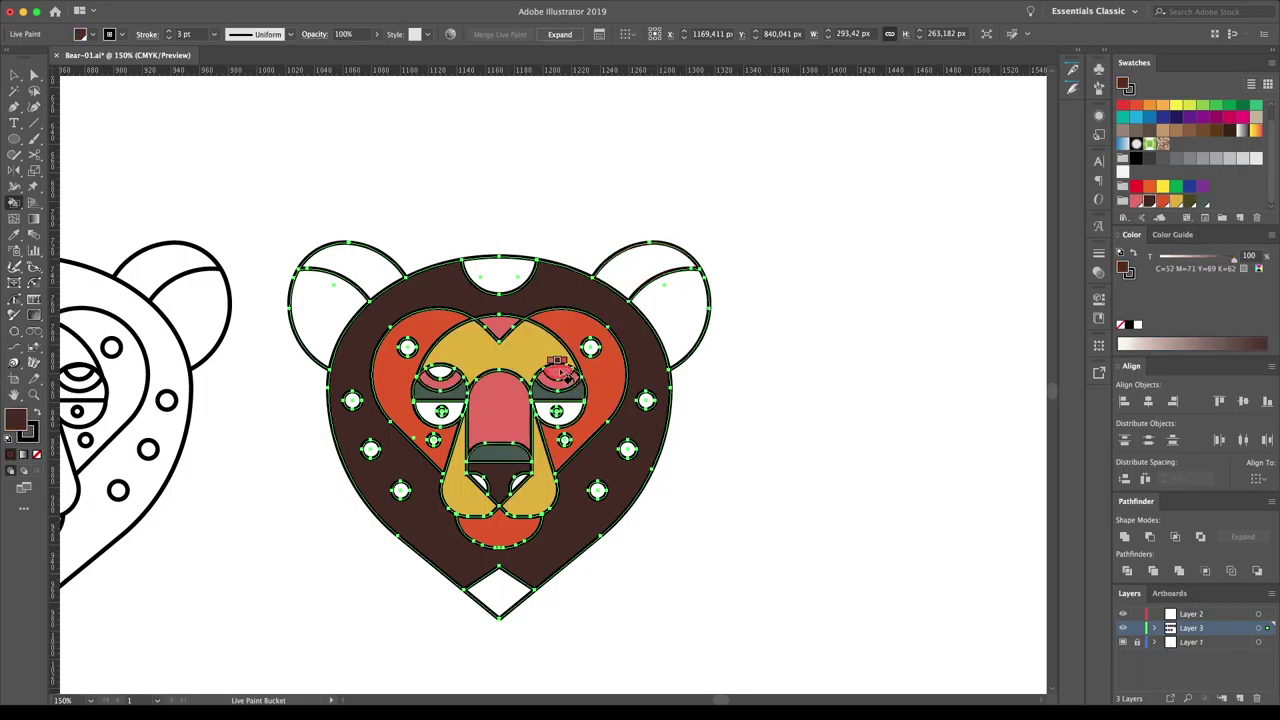
click(591, 347)
click(407, 347)
key(Right)
click(352, 400)
click(370, 450)
click(401, 490)
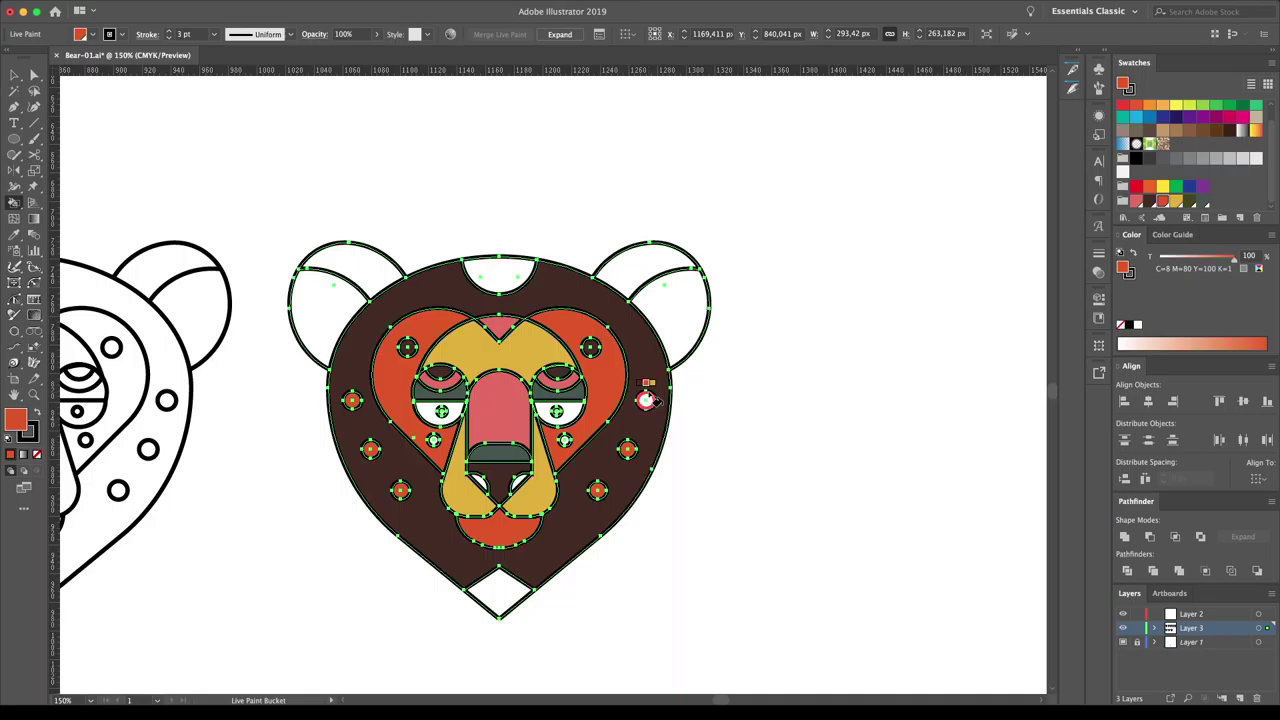
click(670, 300)
click(325, 305)
click(345, 262)
click(655, 262)
key(Right)
click(500, 592)
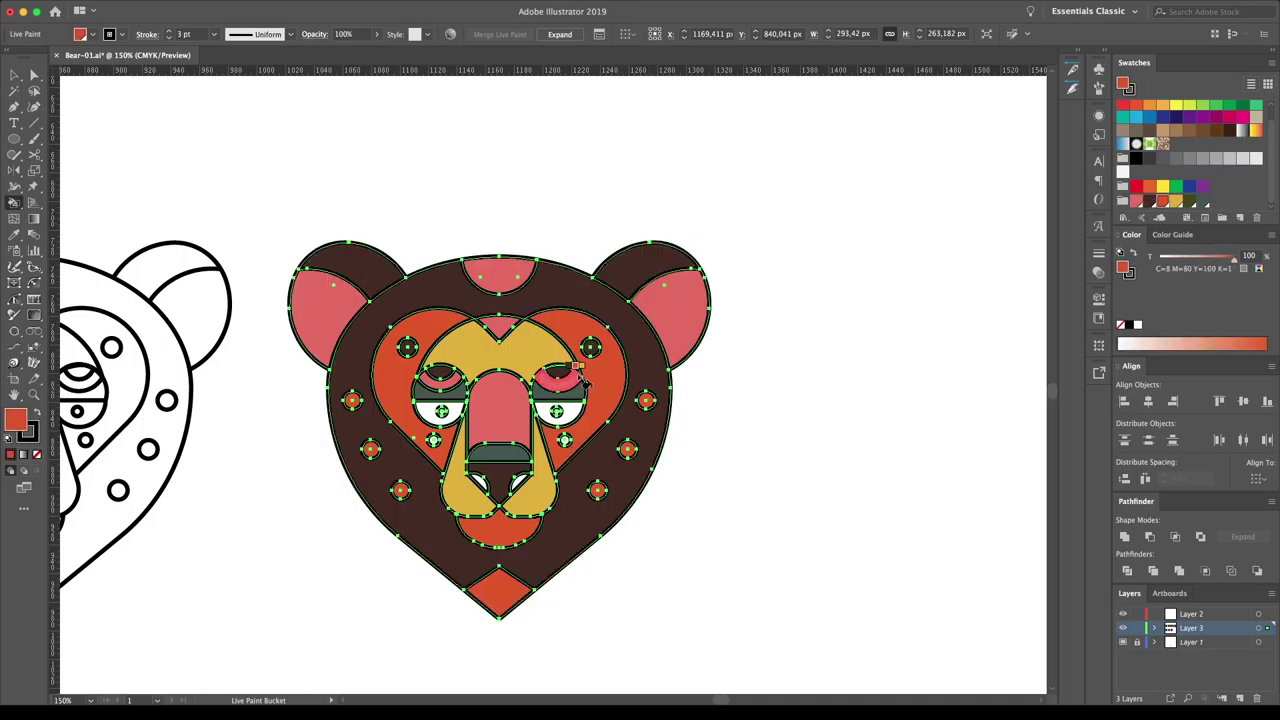
key(Right)
key(Up)
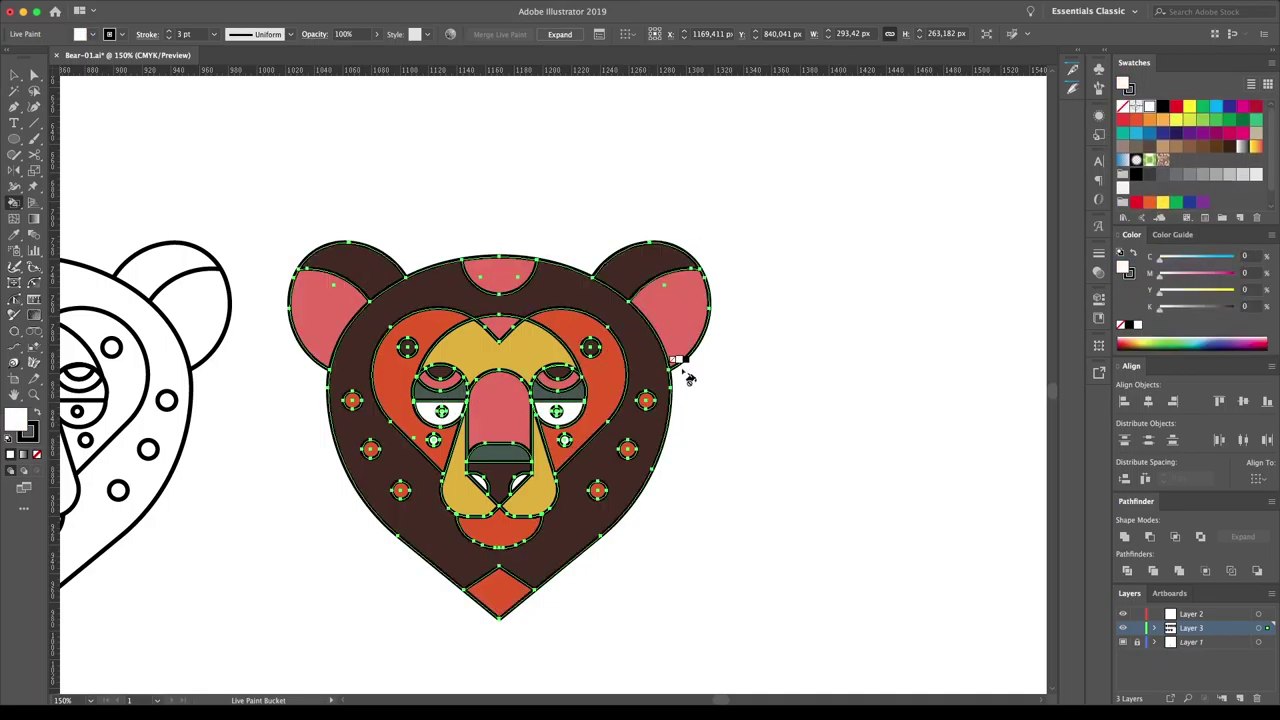
- Select the painted bear again and fill both eye regions yellow
key(v)
click(215, 149)
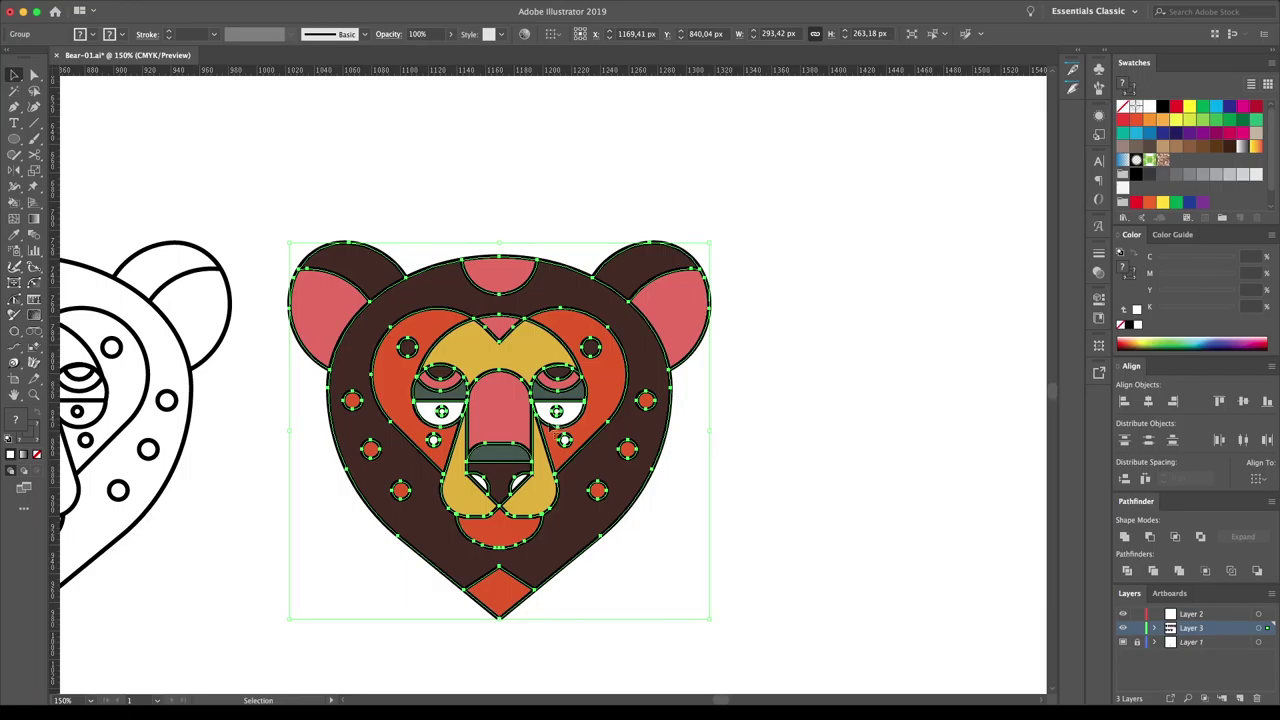
click(14, 202)
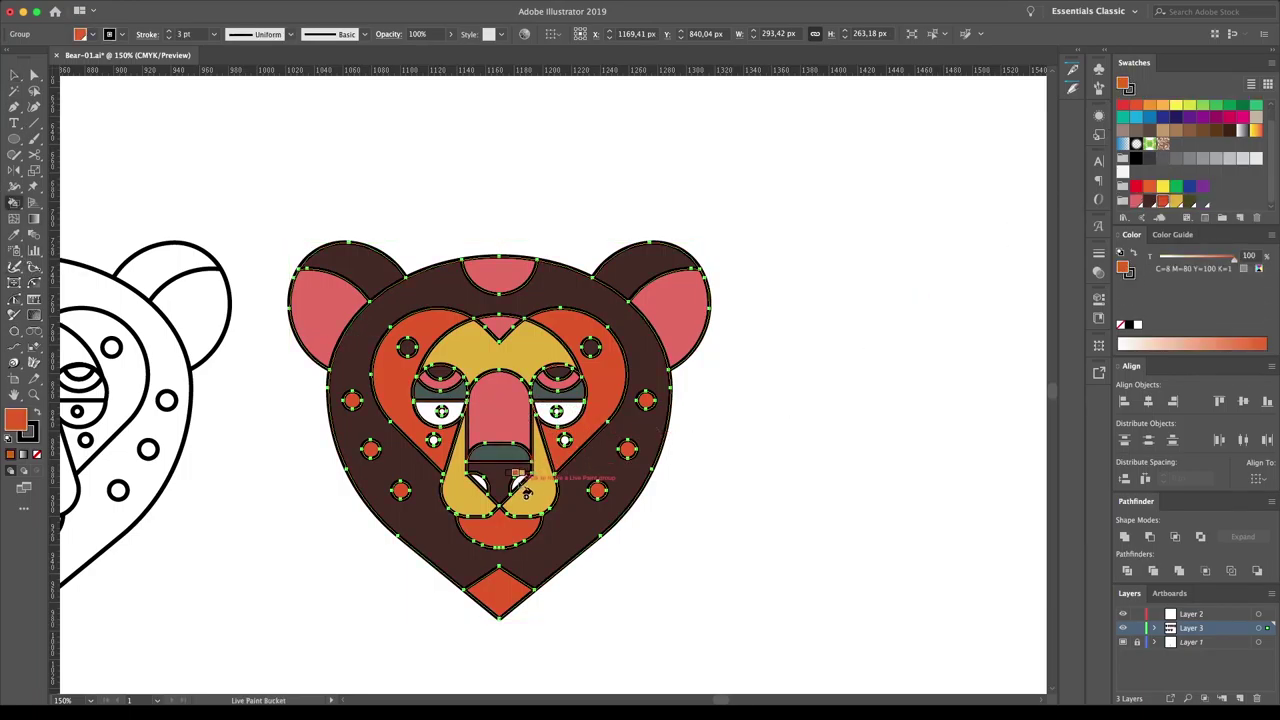
alt+click(496, 474)
key(Left)
key(Left)
key(Left)
key(Left)
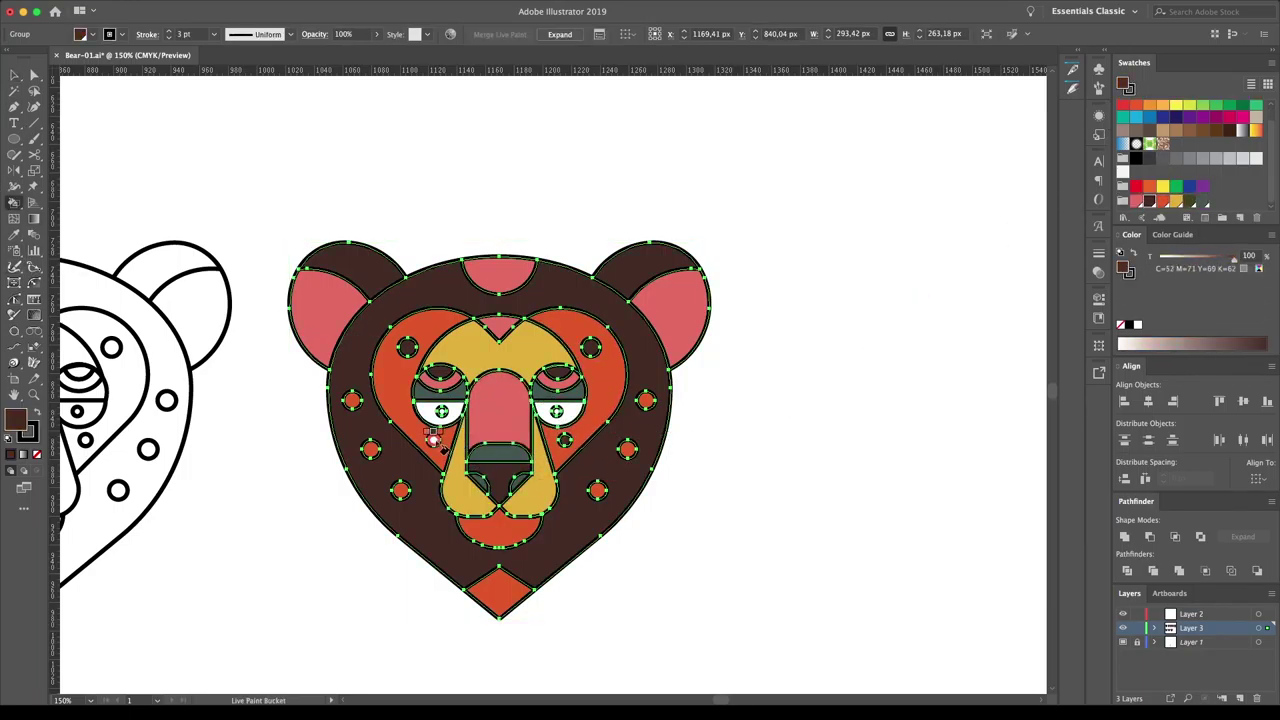
key(Right)
key(Right)
click(573, 414)
click(425, 414)
- Expand the Live Paint bear into flat shapes and move the copy beside the outlined bear
click(560, 34)
click(677, 433)
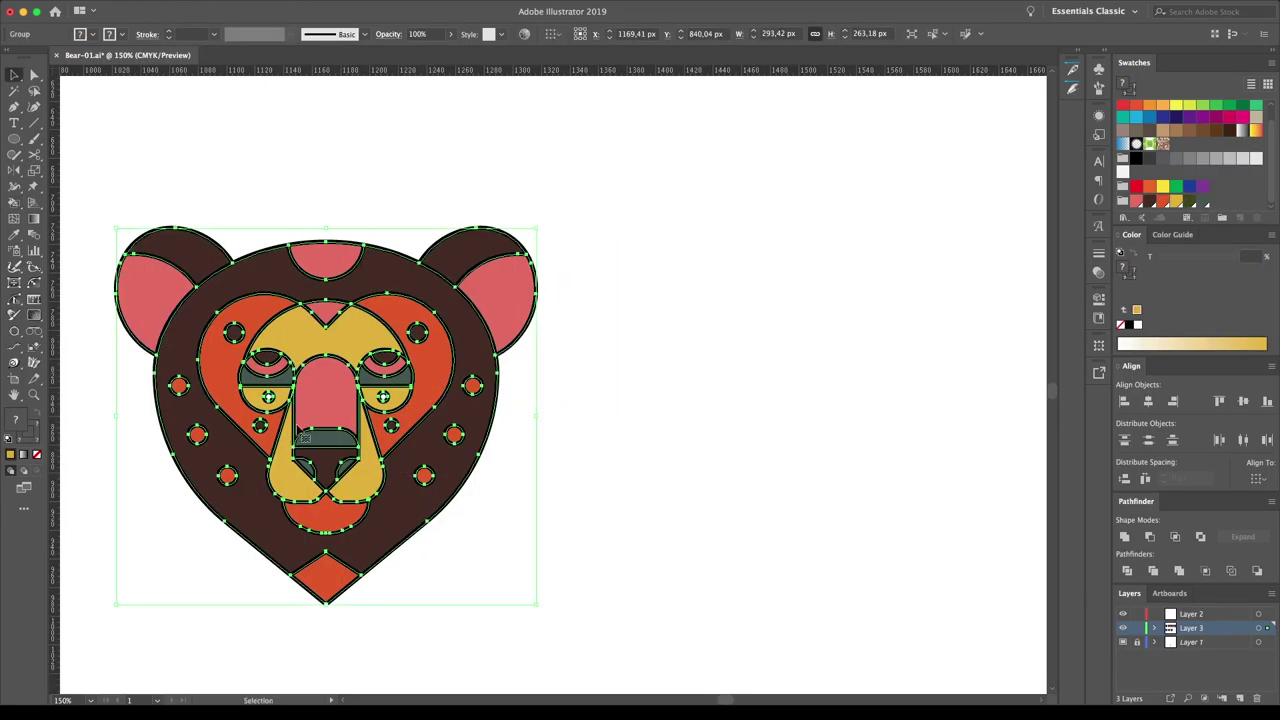
drag(677, 433, 485, 433)
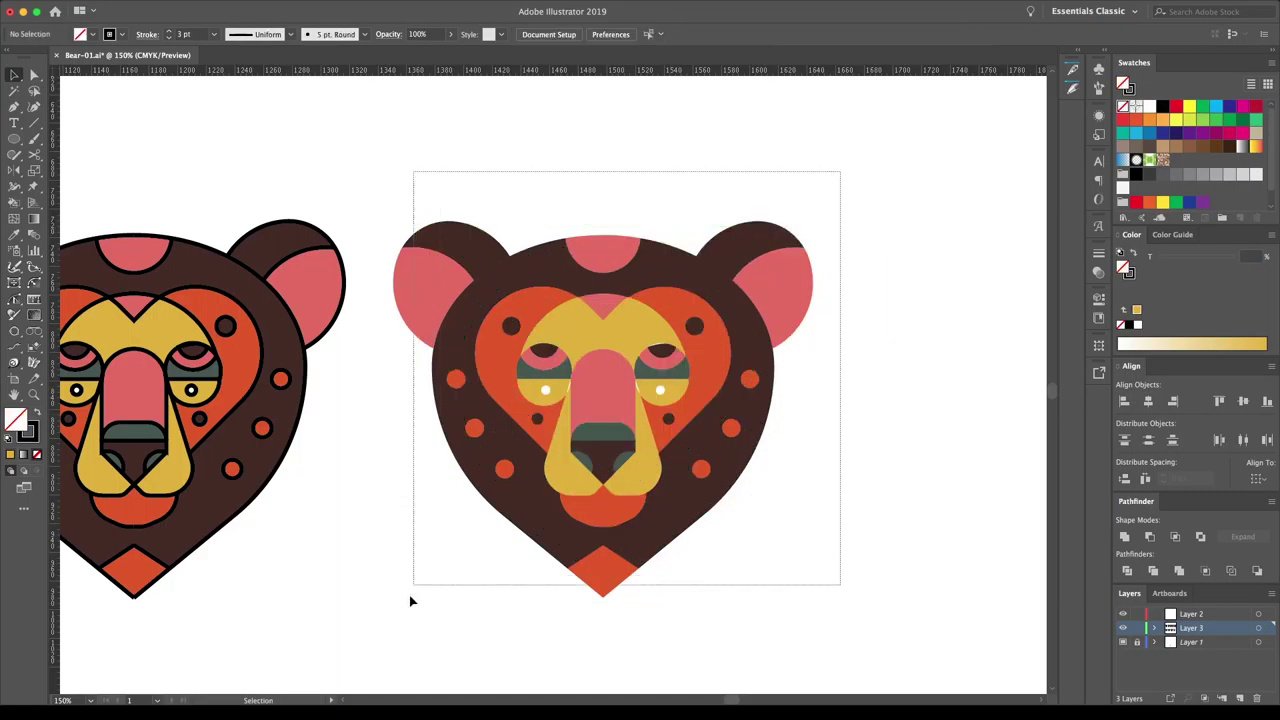
- Zoom in on the right bear and select its brown, orange, pink and yellow shapes
click(462, 408)
key(ctrl+equal)
key(ctrl+equal)
key(ctrl+equal)
key(k)
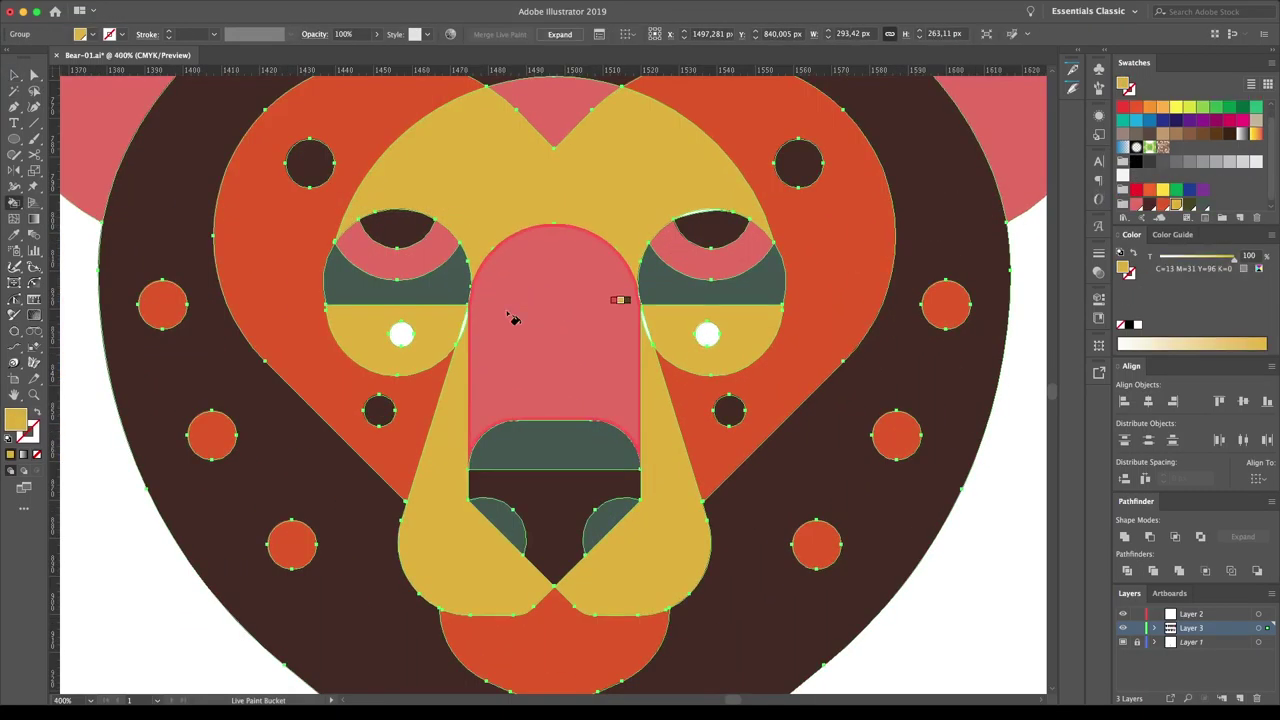
key(Right)
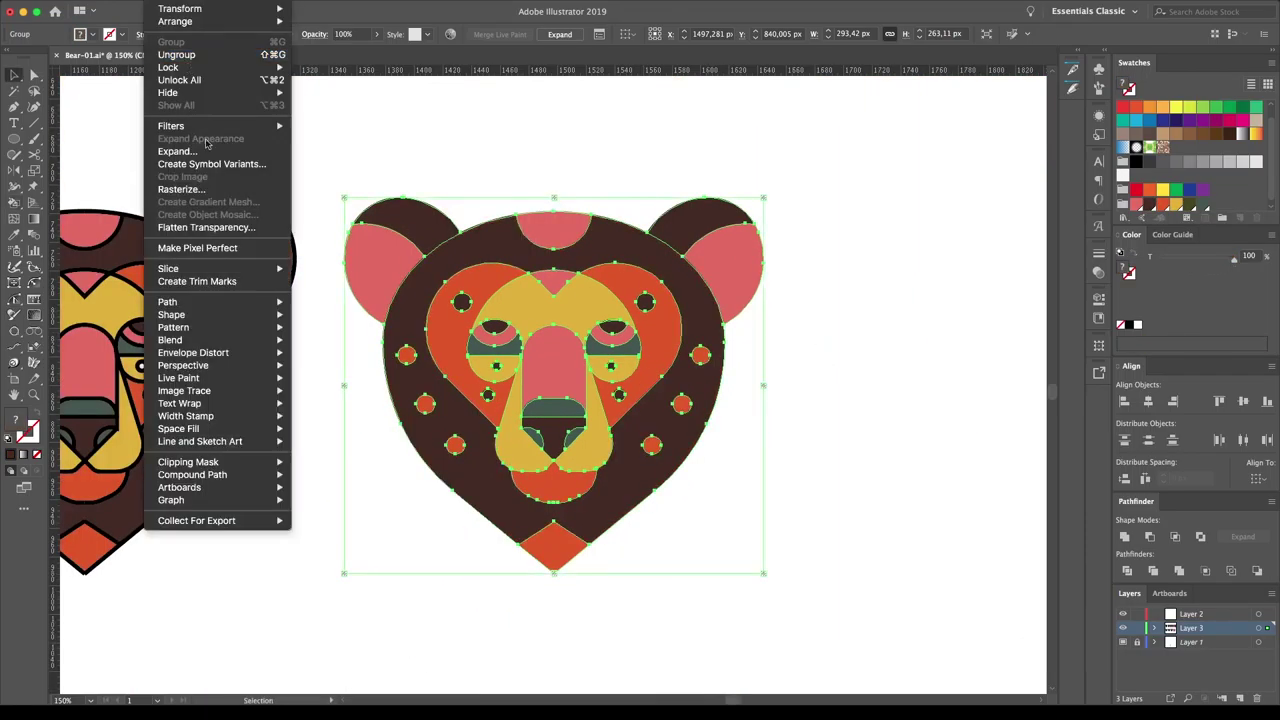
drag(880, 146, 334, 617)
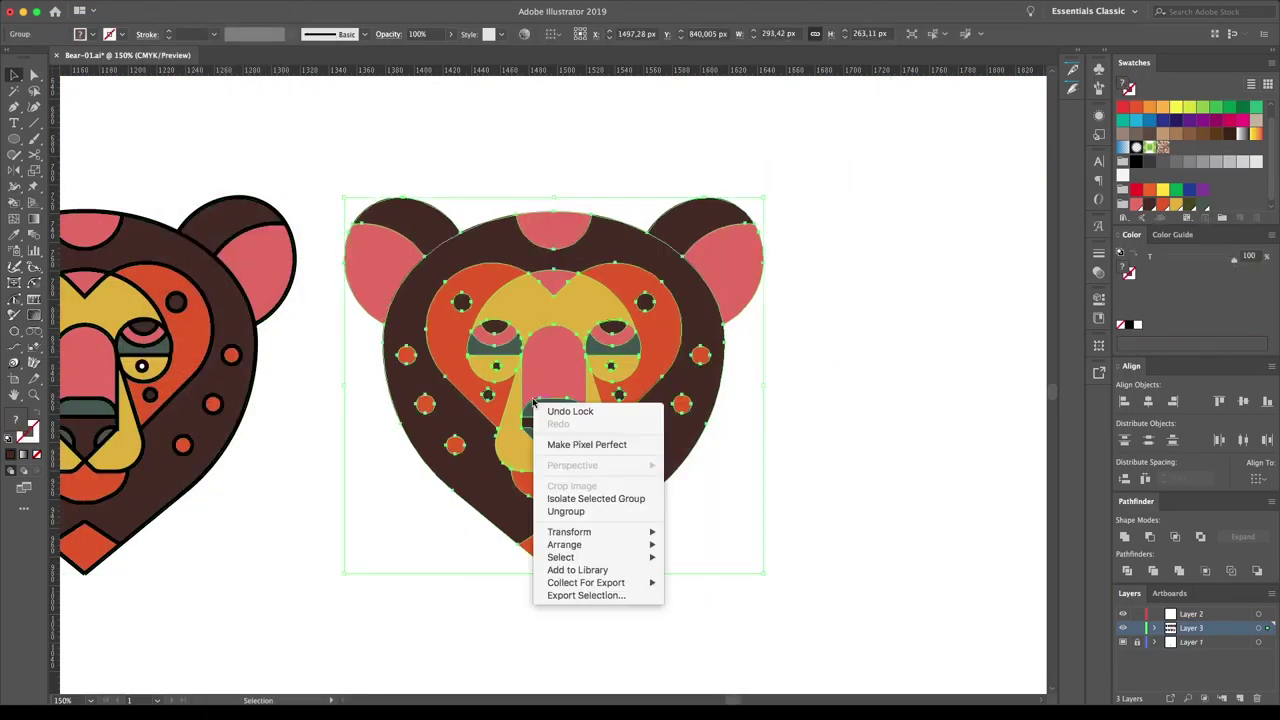
click(632, 483)
click(665, 377)
click(916, 37)
click(752, 271)
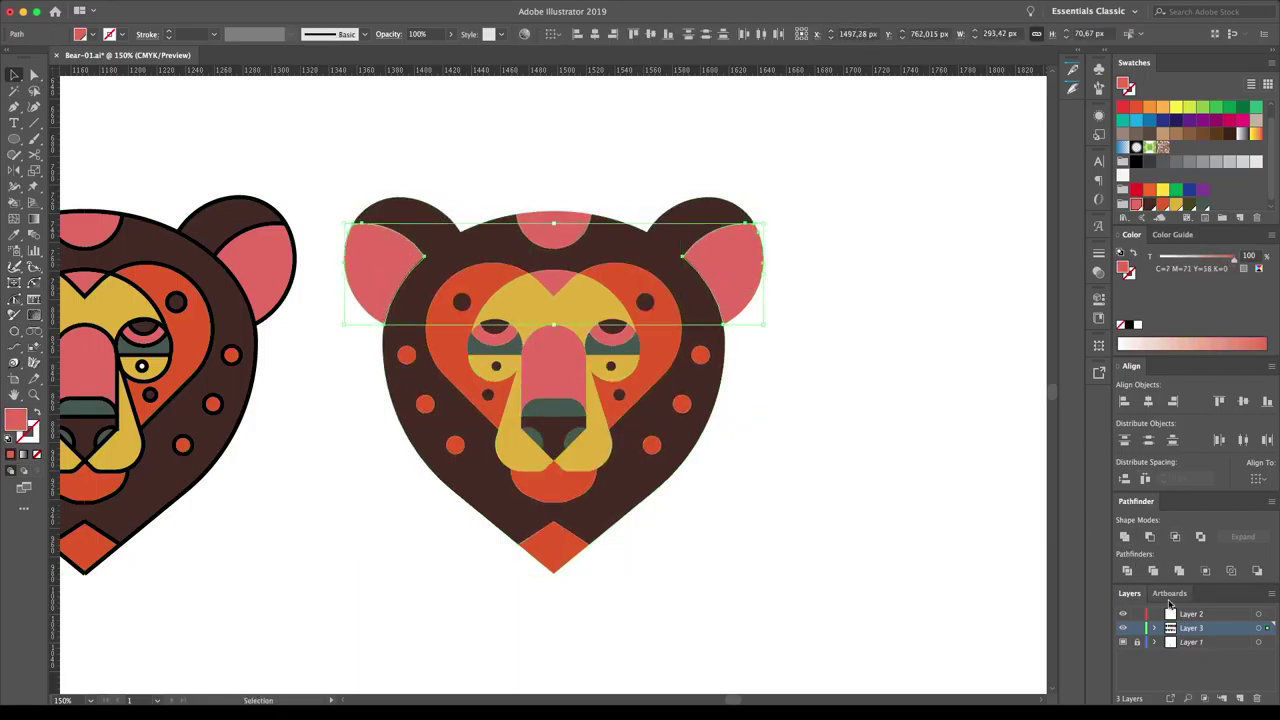
click(615, 345)
click(596, 378)
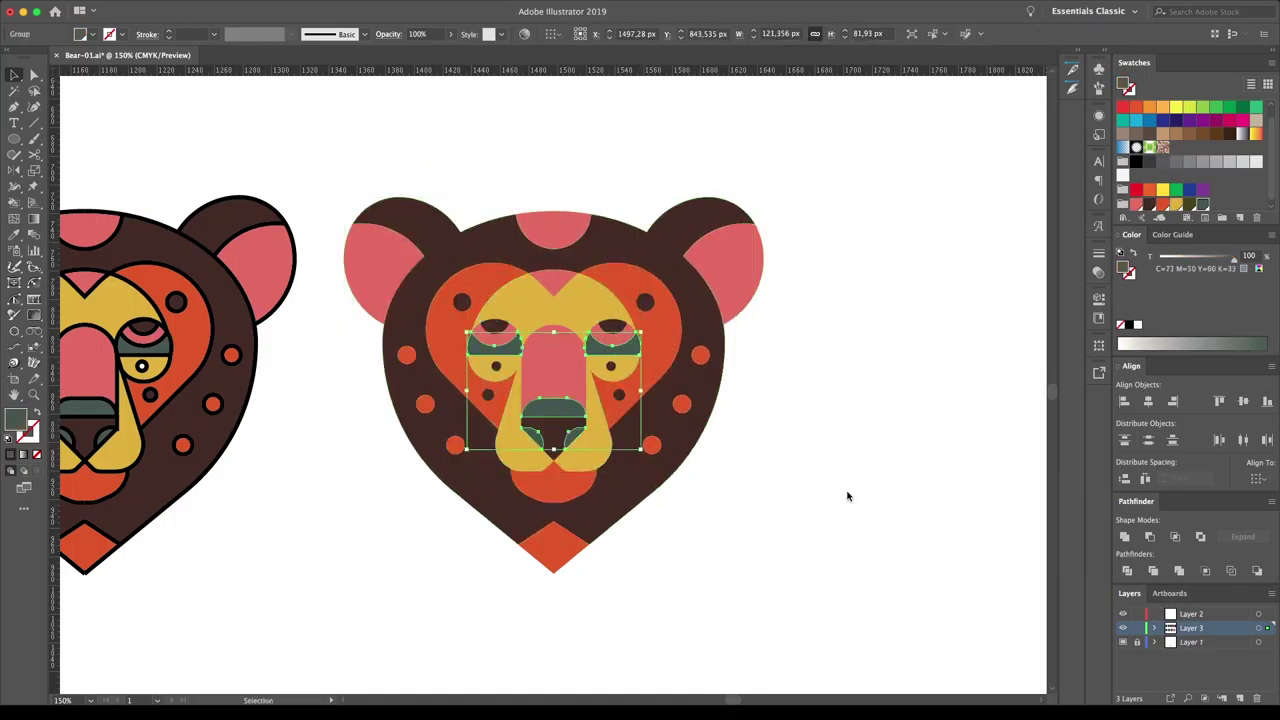
- Duplicate the bear to the right, unite it into one silhouette and offset it outward
drag(693, 483, 770, 499)
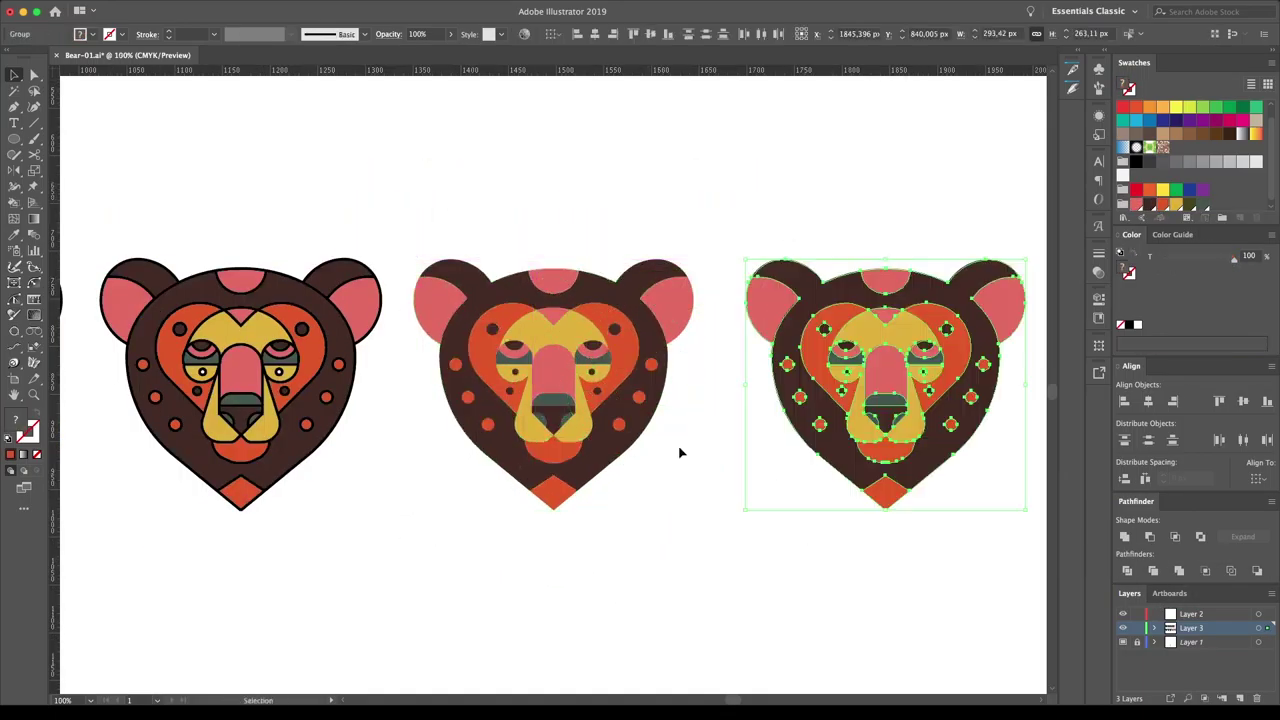
click(1123, 537)
key(q)
click(214, 149)
click(694, 391)
key(v)
click(476, 507)
- Place a copy of the flat bear on the orange silhouette and zoom in on all three bears
drag(476, 507, 286, 229)
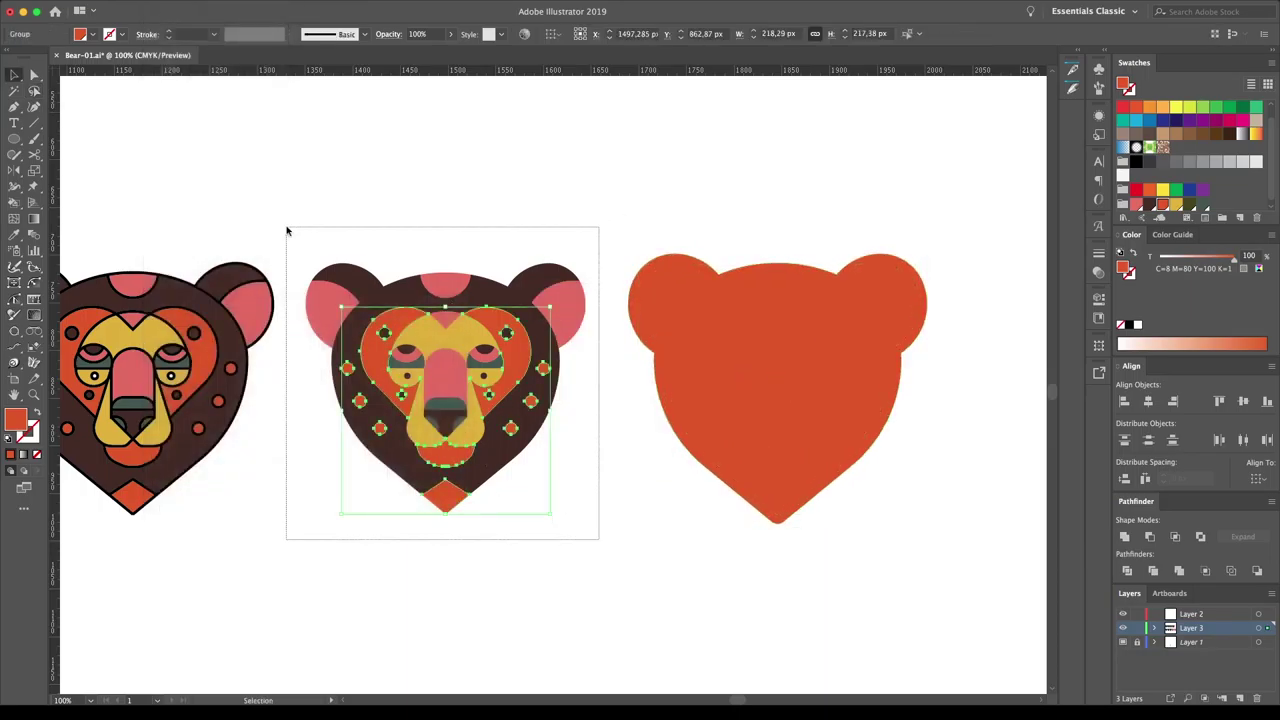
drag(445, 390, 777, 390)
click(808, 188)
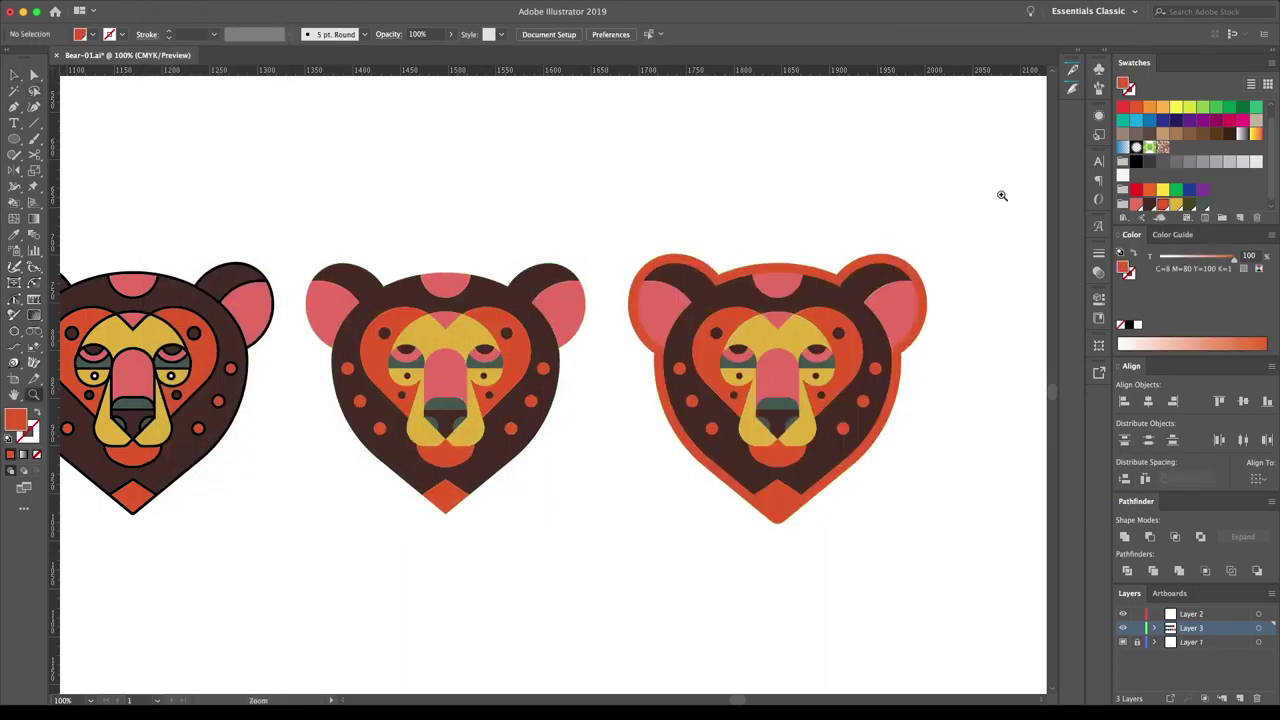
key(v)
scroll(1002, 195, up, 2)
click(883, 425)
- Trace the head outline on the sketch and round its left corners
click(1189, 205)
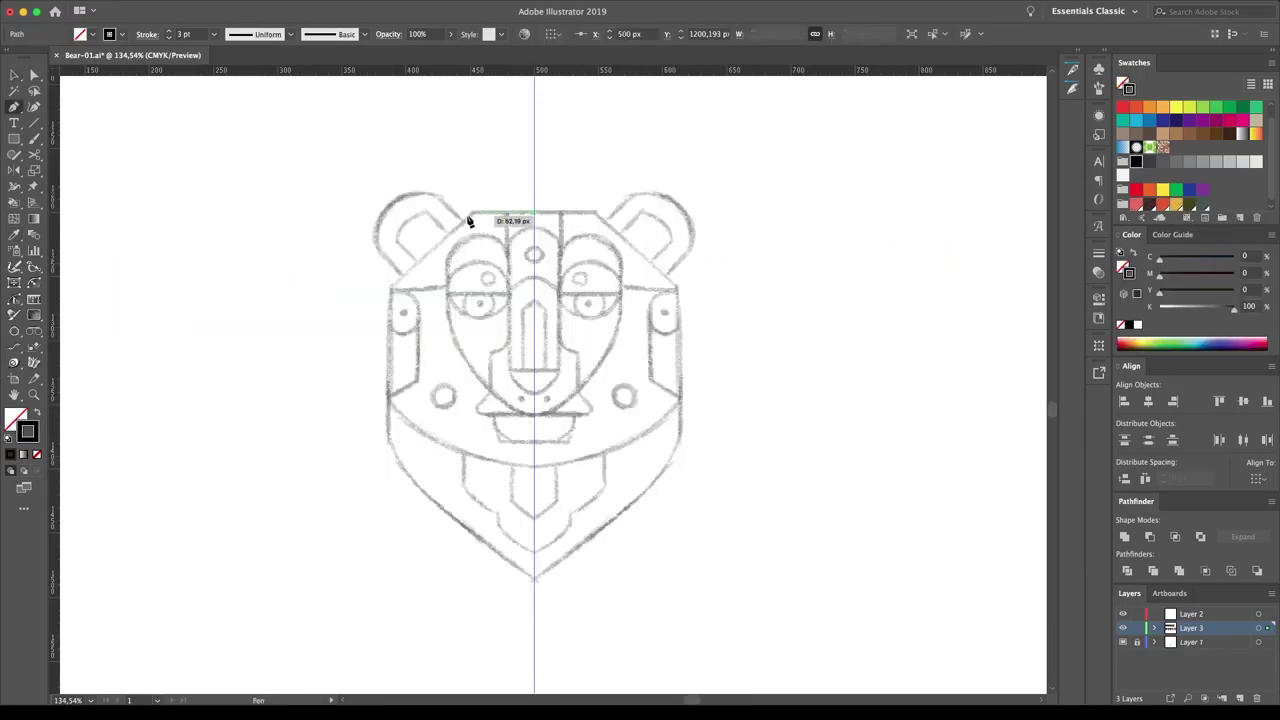
click(392, 293)
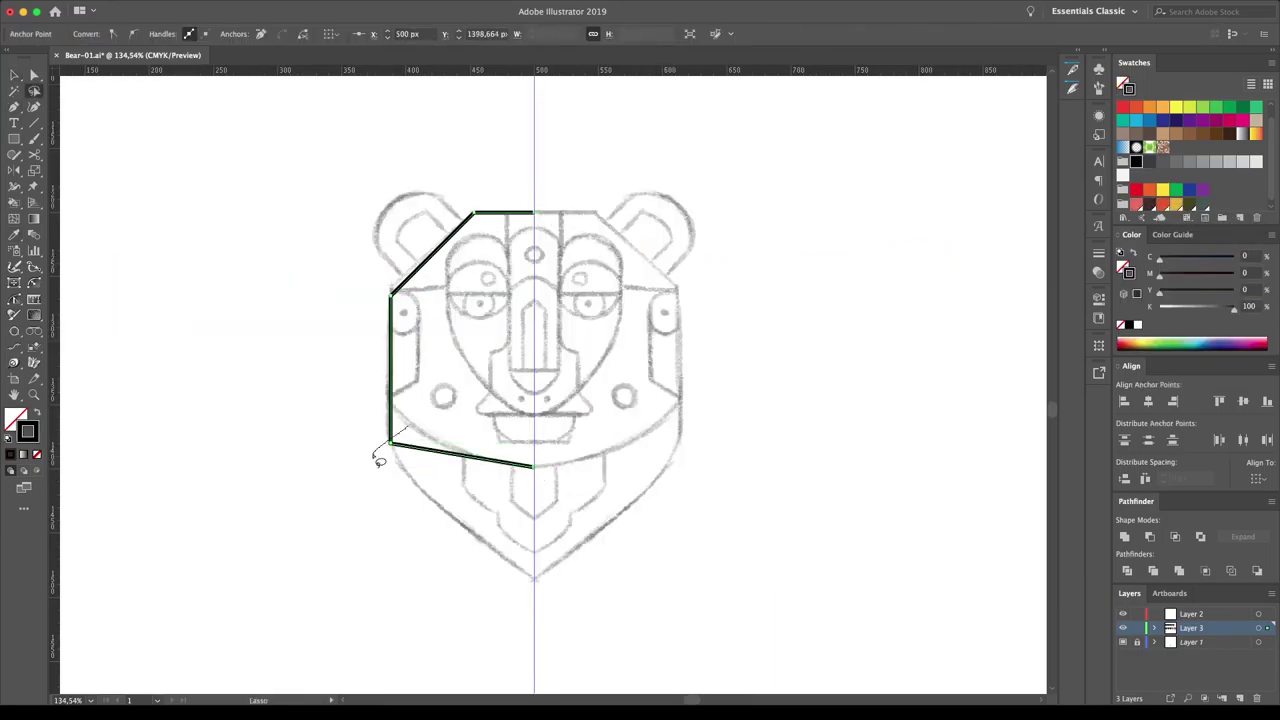
drag(378, 458, 404, 436)
key(a)
drag(323, 160, 457, 257)
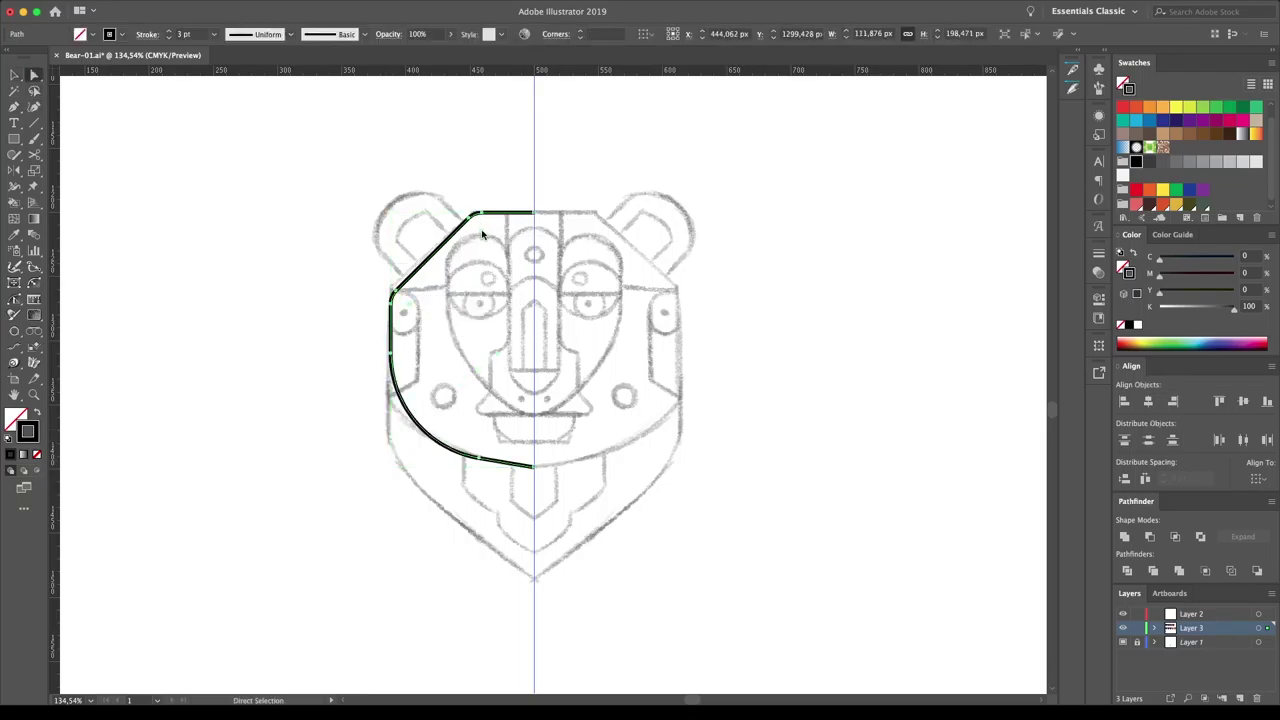
click(141, 224)
- Rotate a rounded square onto the left ear and merge it with the head outline
key(v)
drag(361, 346, 468, 252)
drag(375, 237, 410, 240)
key(ctrl+a)
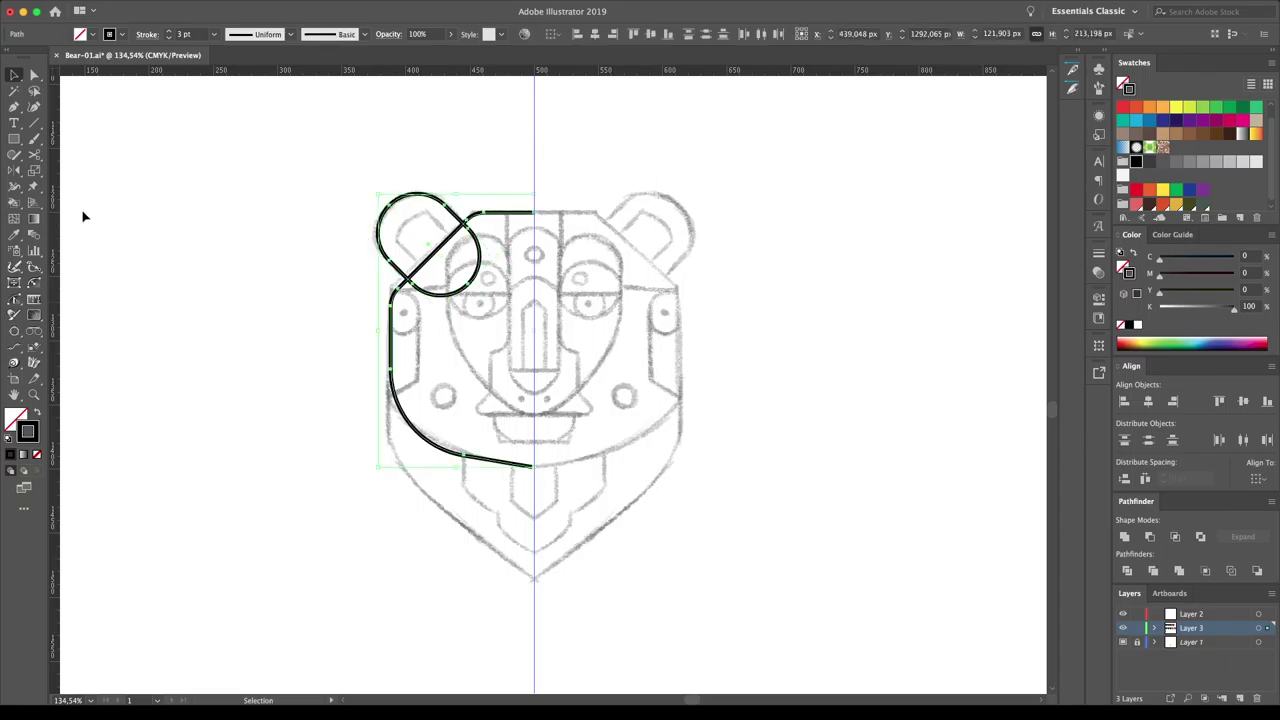
click(15, 204)
- Draw a straight pen line down the left cheek to the chin and round the jaw corner
key(p)
key(ctrl+shift+a)
click(390, 330)
click(389, 440)
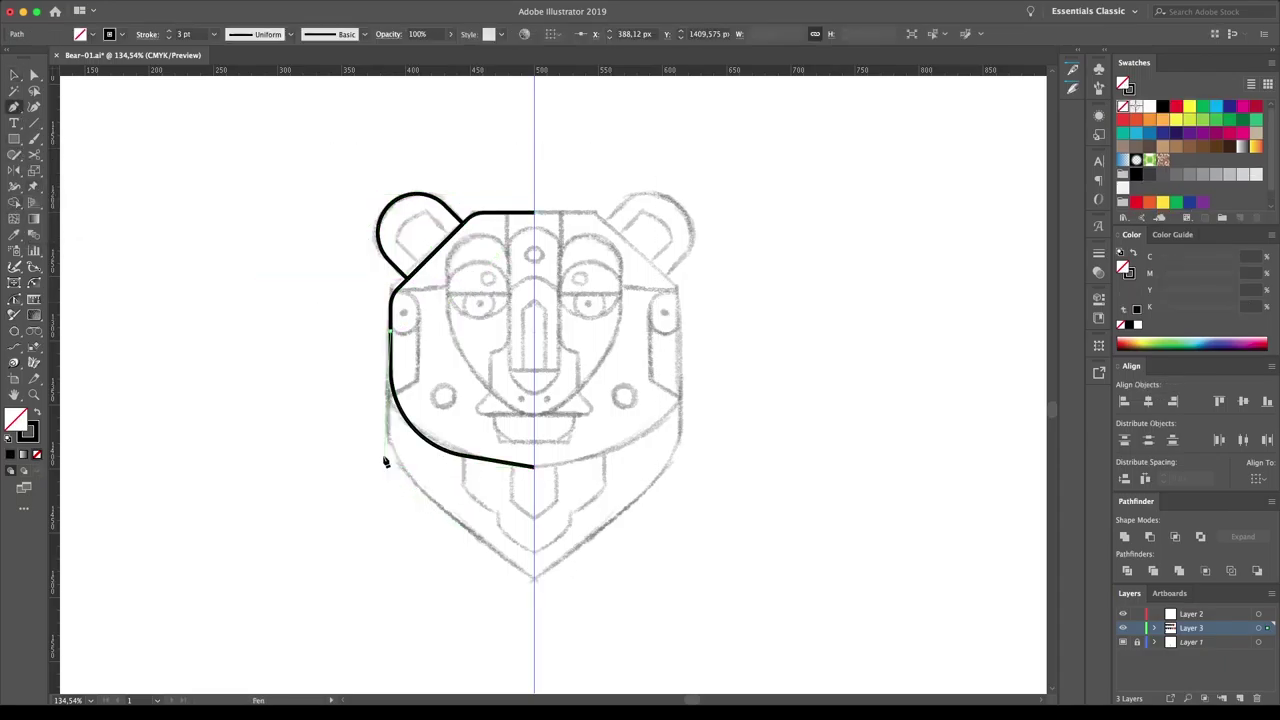
click(534, 589)
drag(427, 527, 370, 446)
drag(499, 416, 499, 417)
click(72, 156)
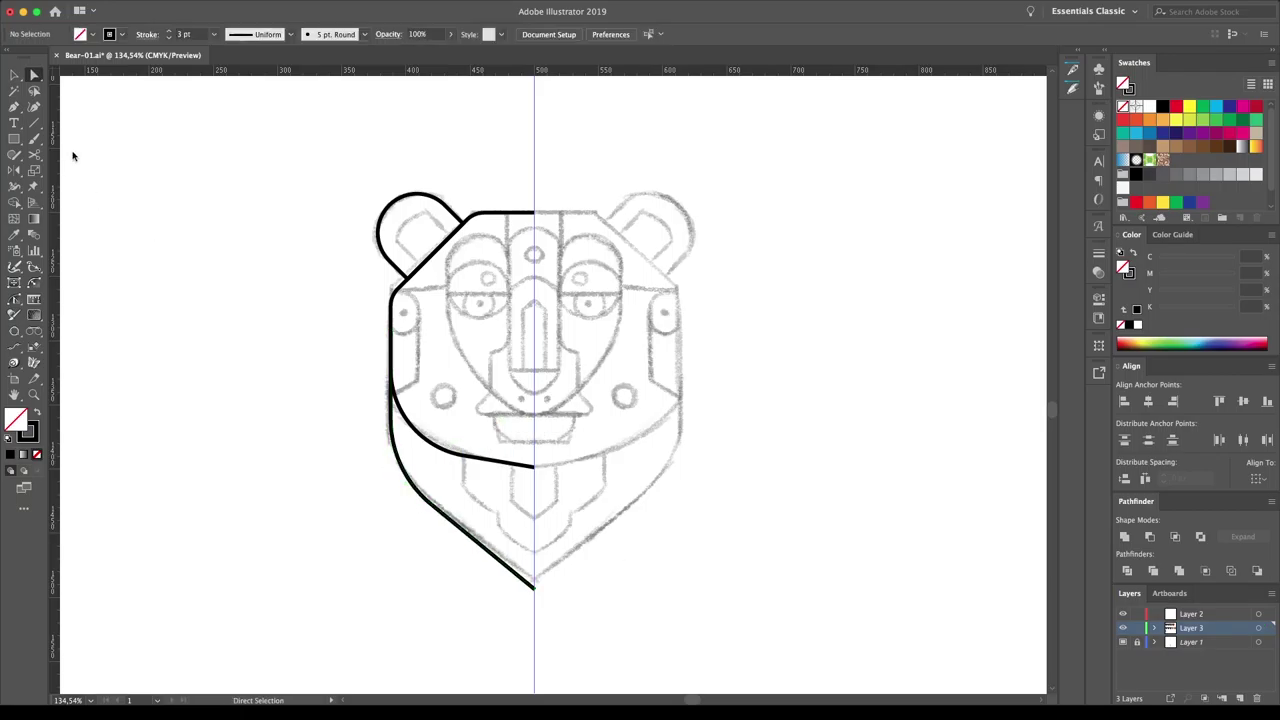
- Draw the nose rectangle and round its bottom corners
key(ctrl+plus)
key(a)
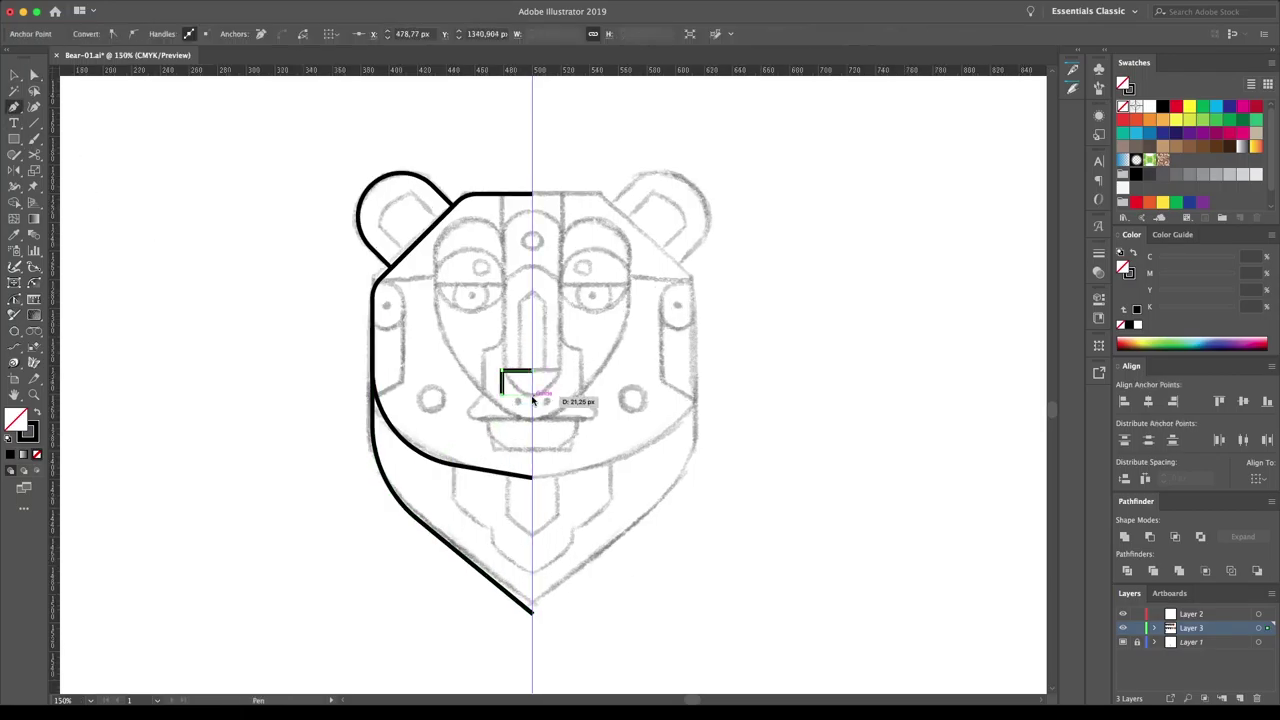
mouse_move(548, 371)
mouse_down()
mouse_move(489, 405)
mouse_move(516, 380)
mouse_up()
key(v)
click(193, 248)
drag(533, 260, 533, 261)
key(ctrl+shift+a)
- Draw the curved eye-socket path over the eye and round its top
click(501, 297)
mouse_move(501, 213)
mouse_down()
mouse_move(532, 214)
mouse_move(531, 244)
mouse_move(500, 216)
mouse_move(462, 244)
mouse_up()
key(a)
click(225, 197)
key(a)
click(225, 197)
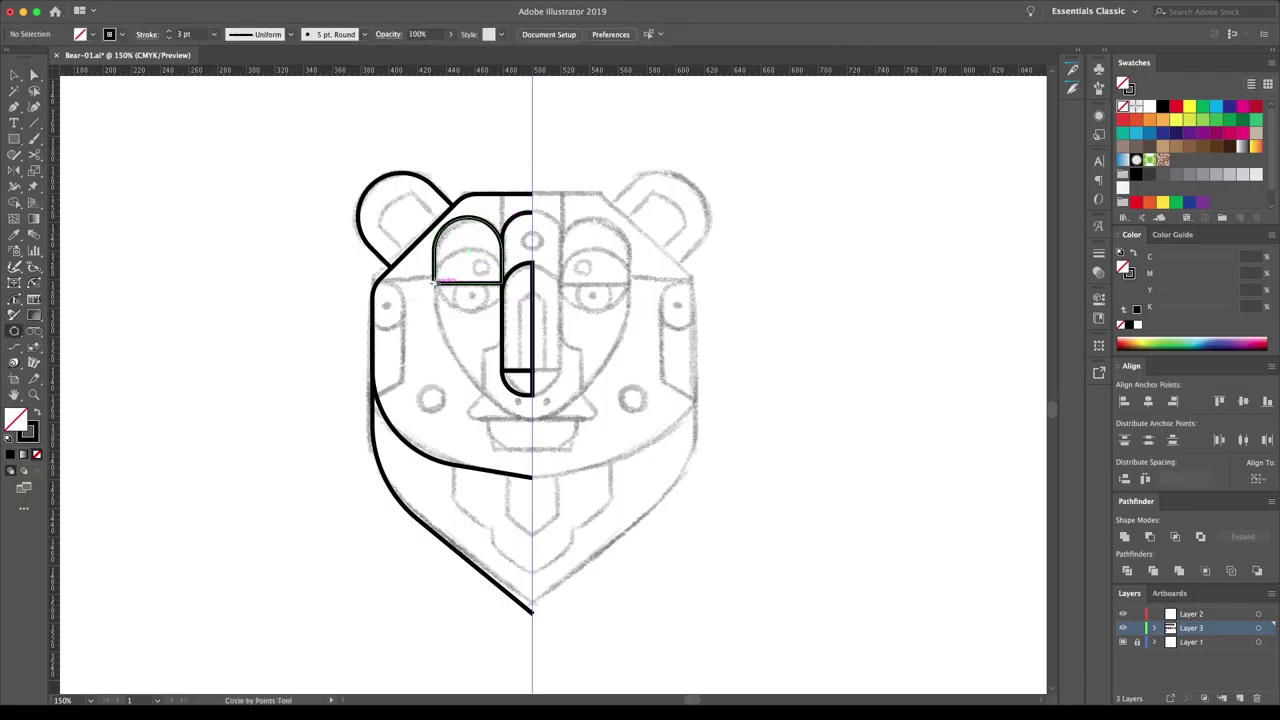
- Add the eye circle, a rectangle across the eye and a large cheek-curve circle
drag(466, 239, 466, 239)
key(c)
click(211, 224)
key(m)
drag(501, 247, 502, 249)
key(l)
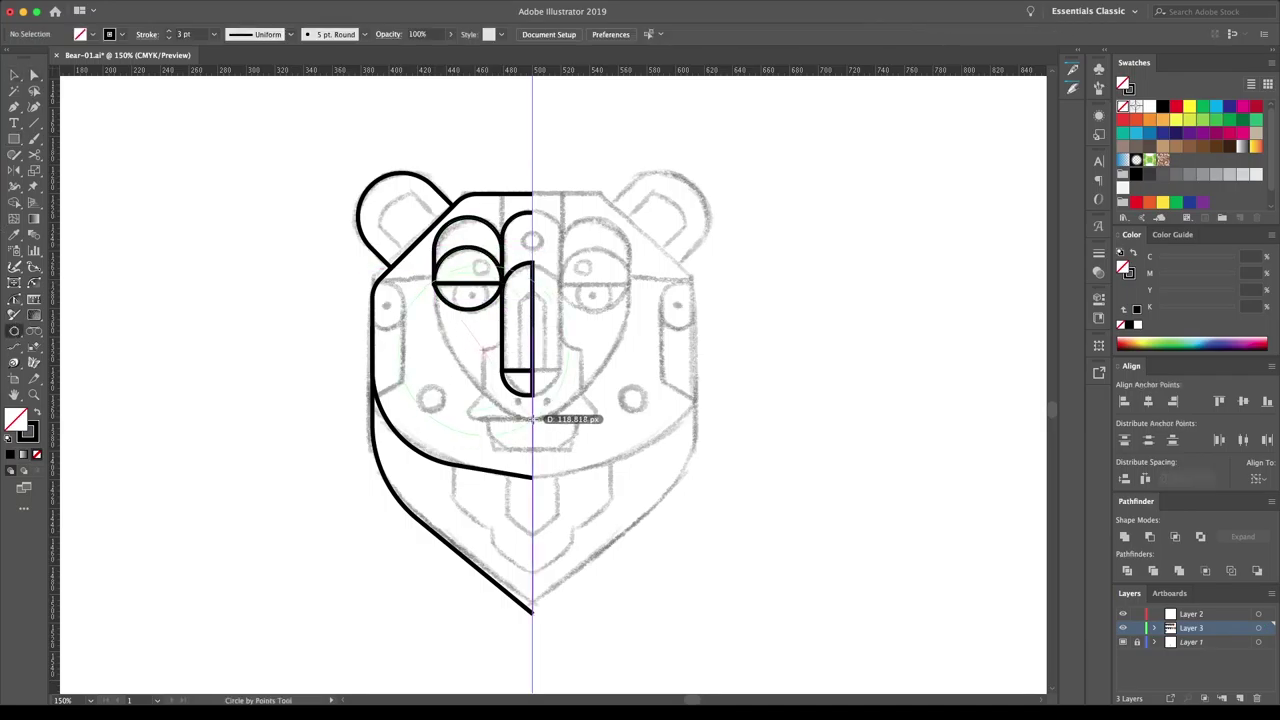
drag(695, 342, 695, 342)
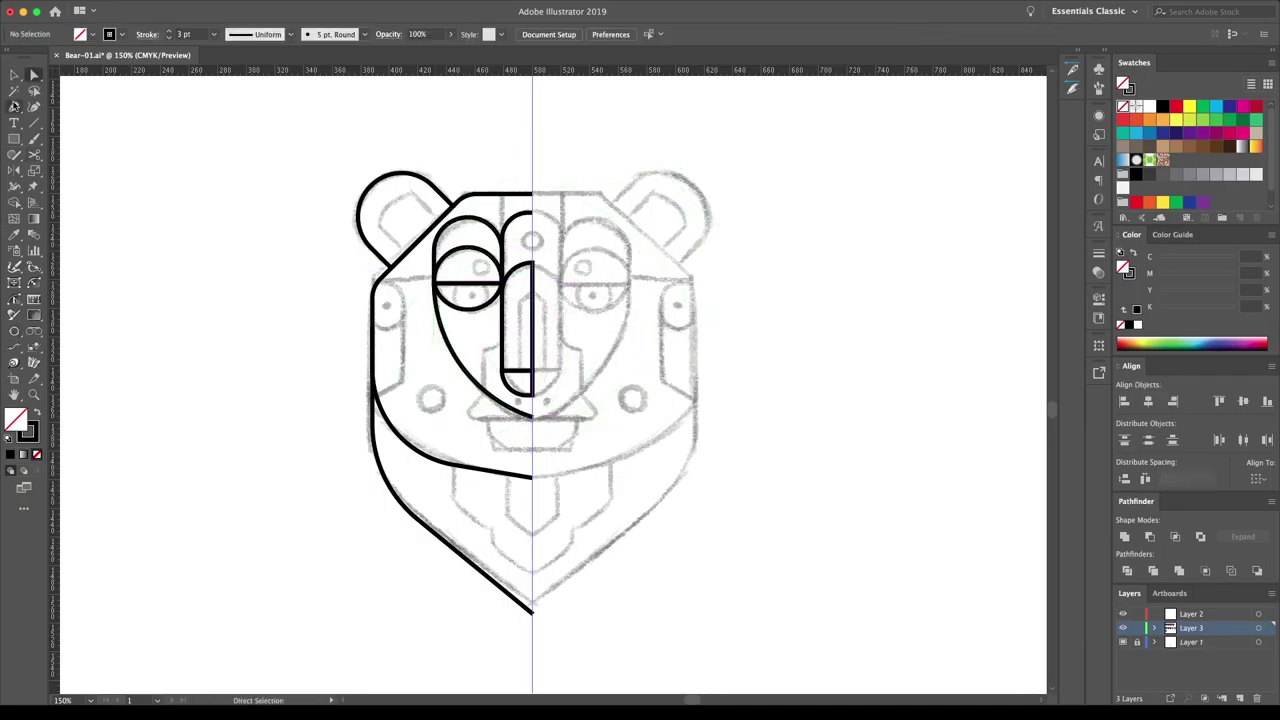
- Merge the nose outlines with Shape Builder, then draw the tooth and nose-bridge shapes
drag(764, 642, 263, 86)
key(shift+m)
click(538, 397)
key(v)
key(ctrl+shift+a)
drag(537, 453, 534, 452)
key(v)
click(308, 254)
drag(540, 370, 534, 370)
- Add the small pupil circle, then slant a helper rectangle and delete it
key(v)
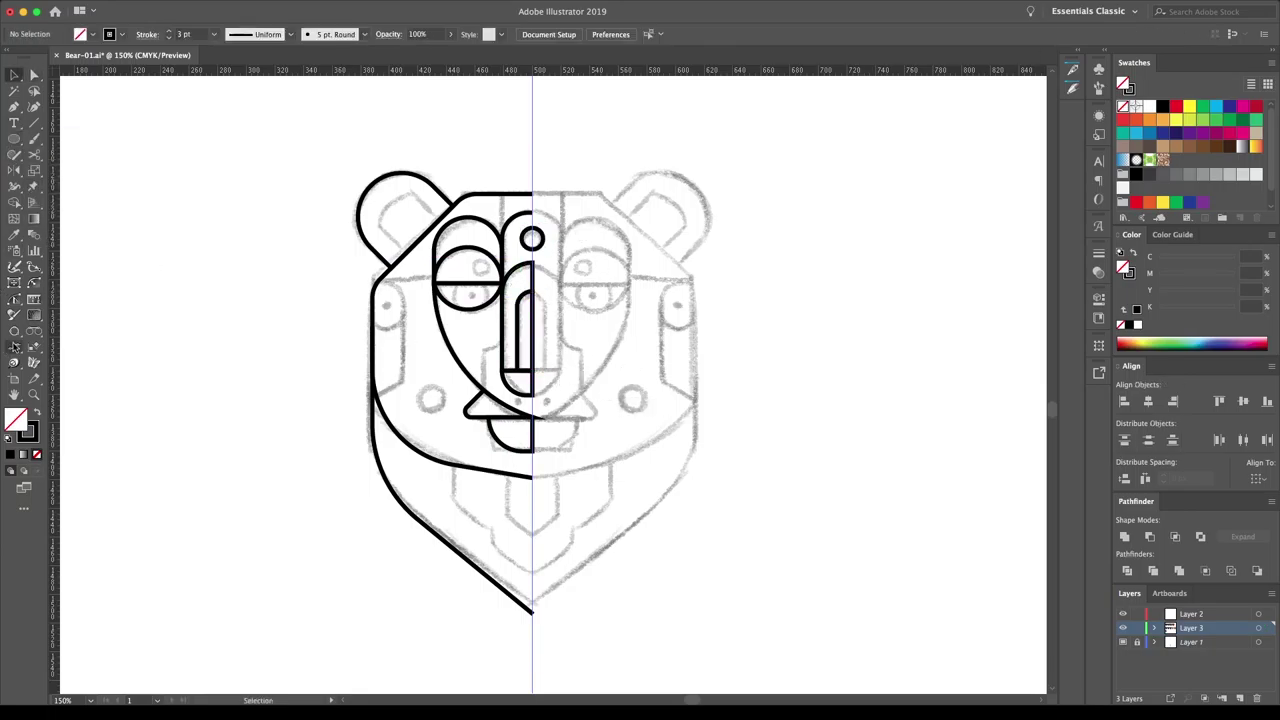
drag(468, 283, 468, 300)
key(v)
click(17, 143)
key(a)
drag(403, 385, 341, 418)
key(v)
drag(252, 145, 379, 458)
key(Delete)
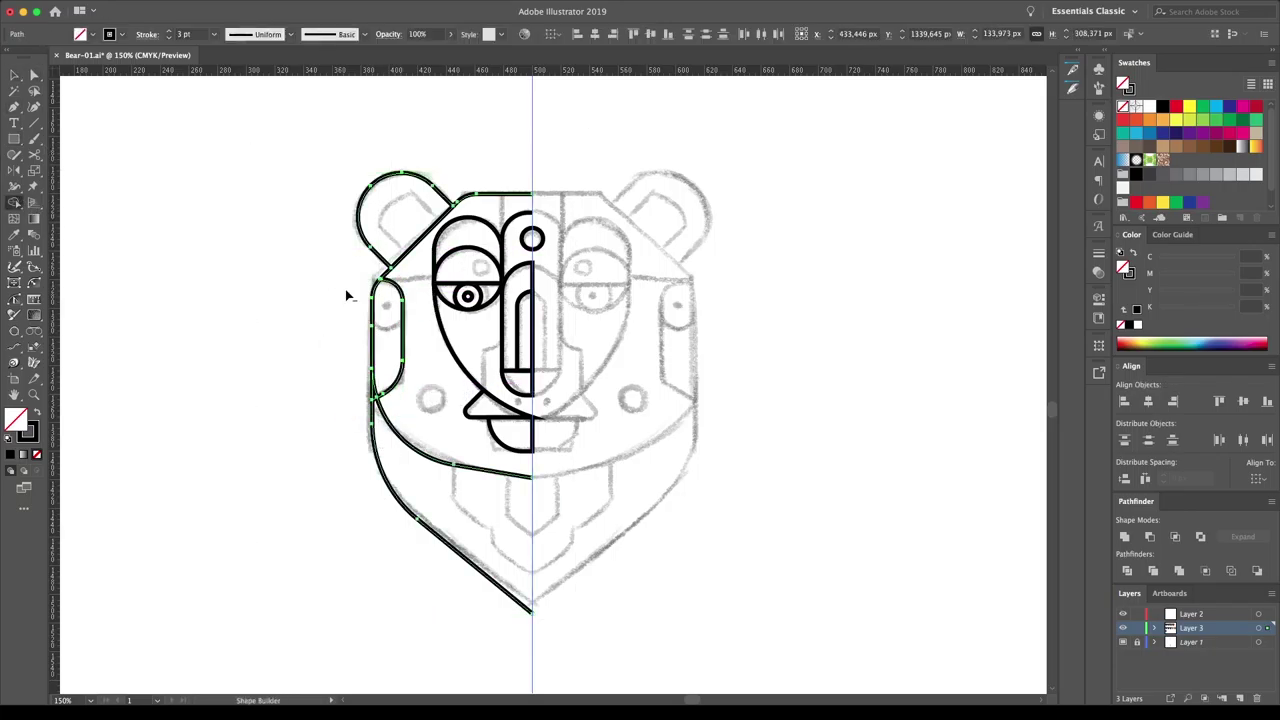
- Trim away the left half of the ear circle and add a small cheek circle
click(34, 155)
click(372, 325)
key(a)
drag(432, 400, 445, 412)
key(v)
click(71, 91)
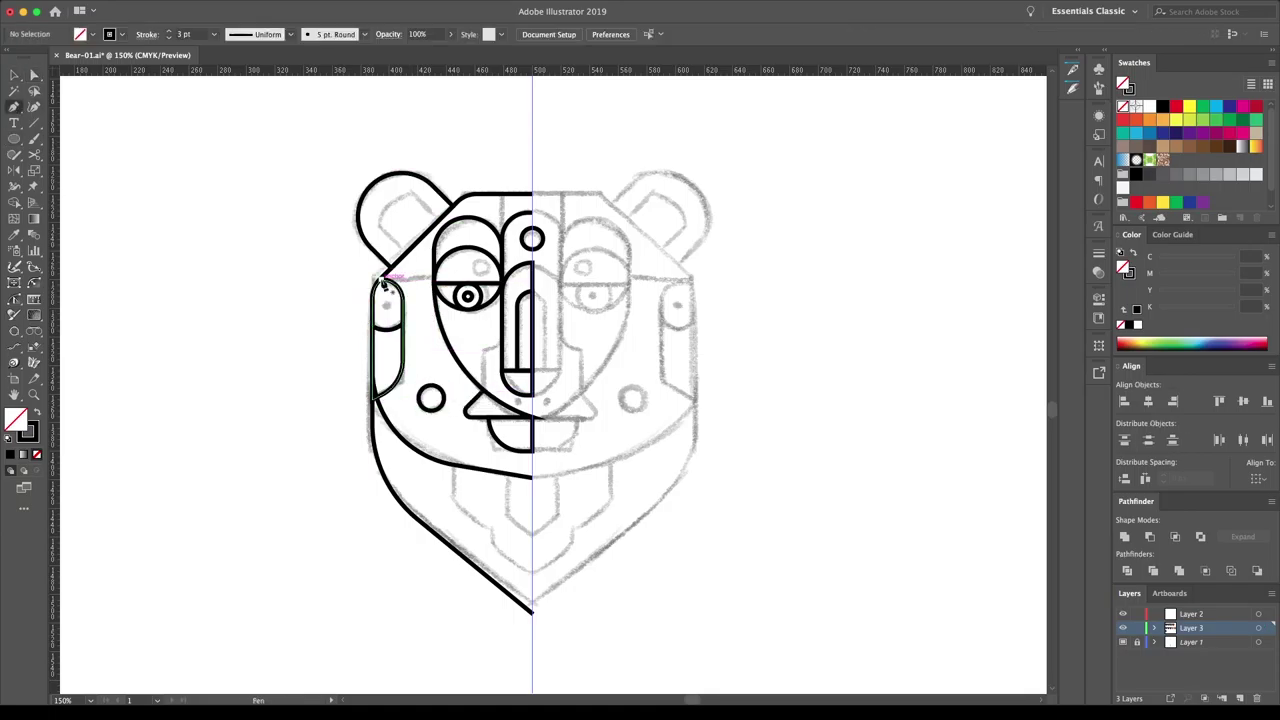
key(v)
- Adjust the short horizontal line's left anchor and offset the left ear arc into an inner ear arc
click(416, 283)
key(a)
click(393, 283)
key(v)
click(370, 182)
click(150, 0)
click(340, 330)
click(576, 392)
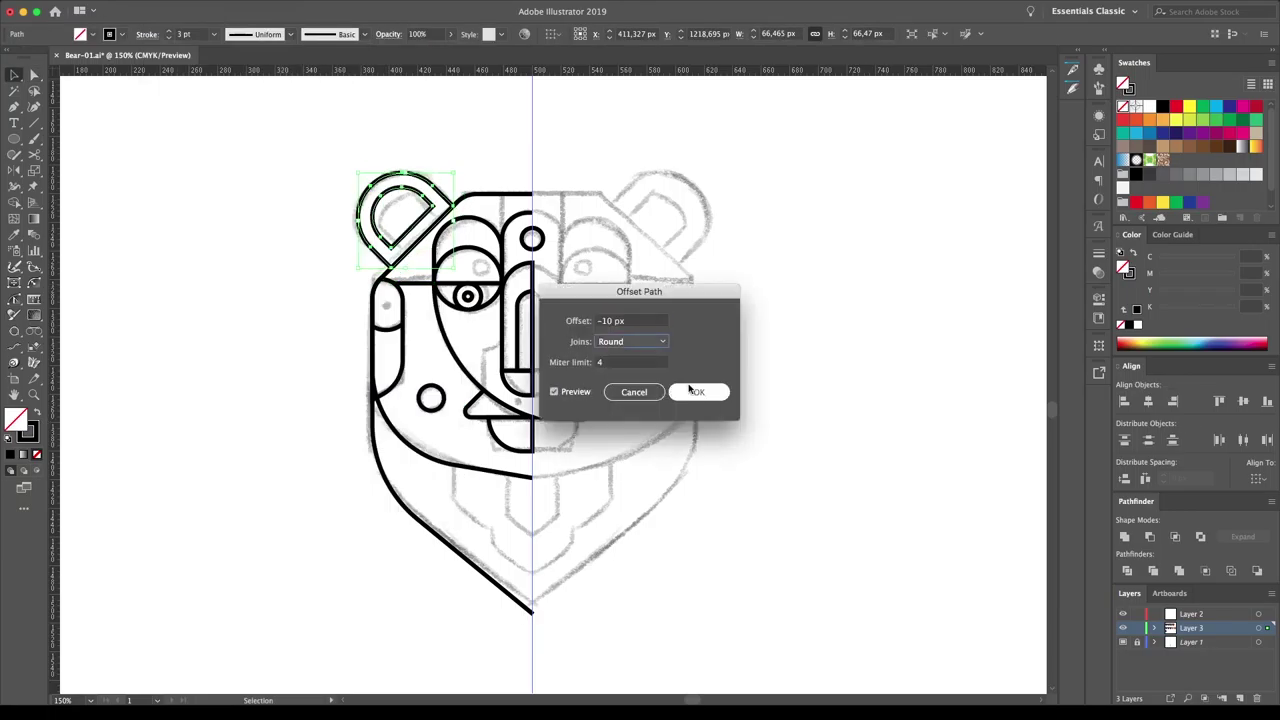
click(698, 392)
- Draw a small pupil in the upper eye
key(a)
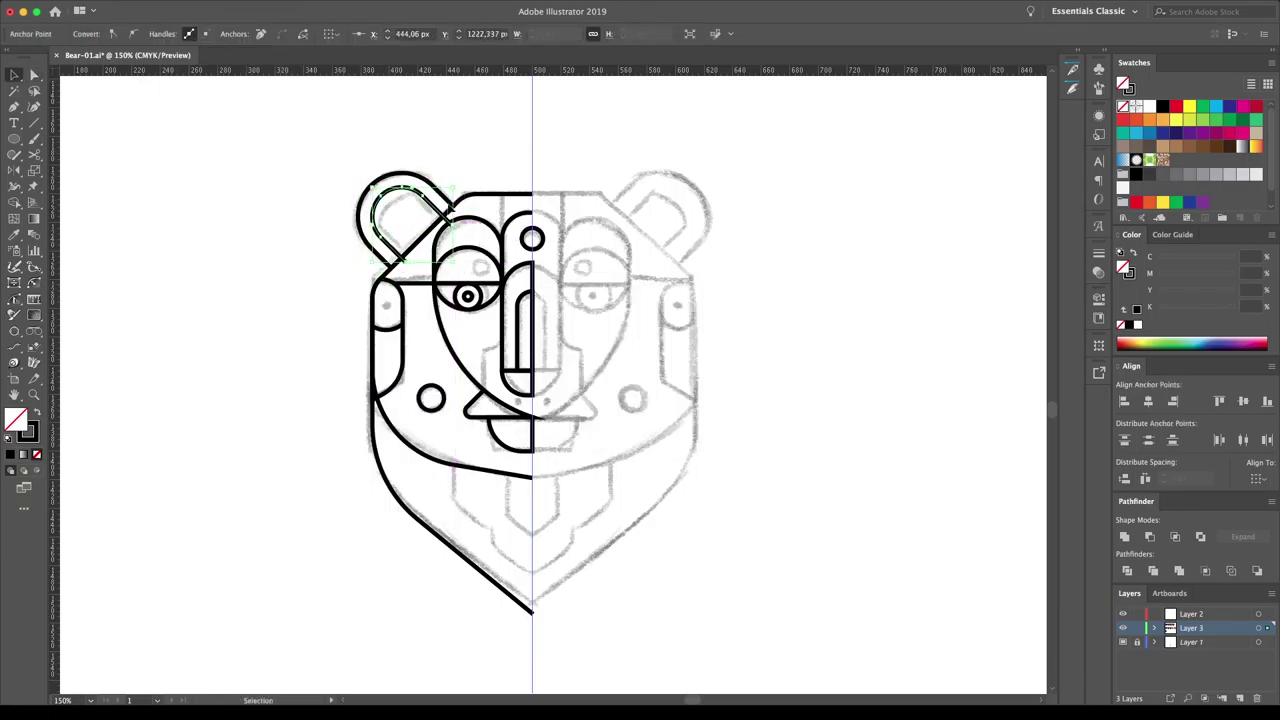
key(ctrl+a)
key(v)
key(v)
key(ctrl+shift+a)
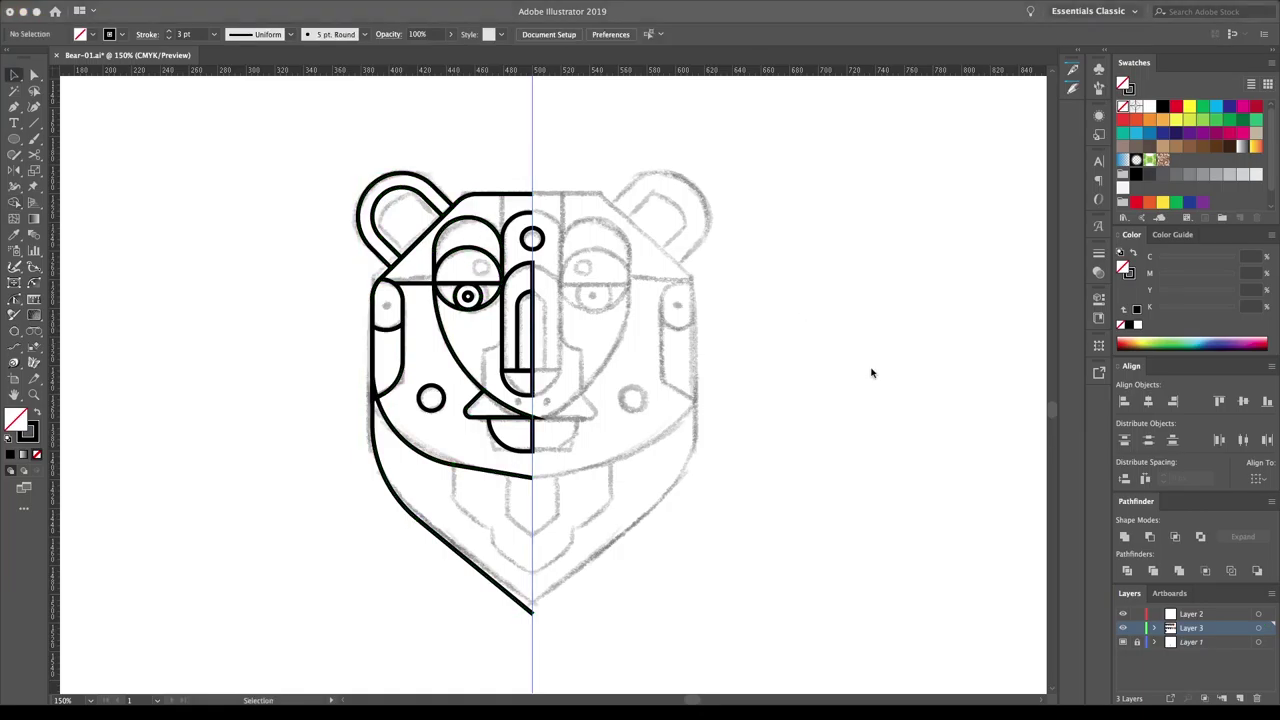
drag(479, 265, 486, 273)
- Draw the nose line curving to the centre and continuing down the muzzle
key(p)
click(486, 373)
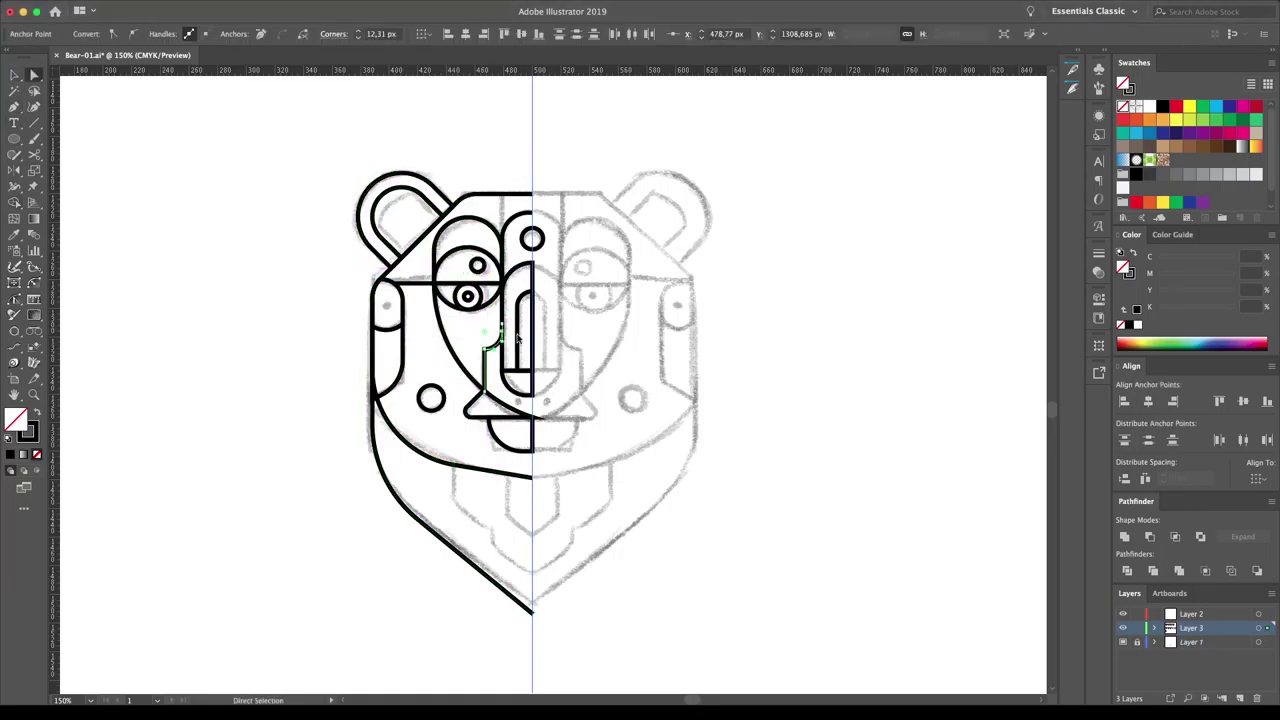
ctrl+click(791, 400)
click(453, 503)
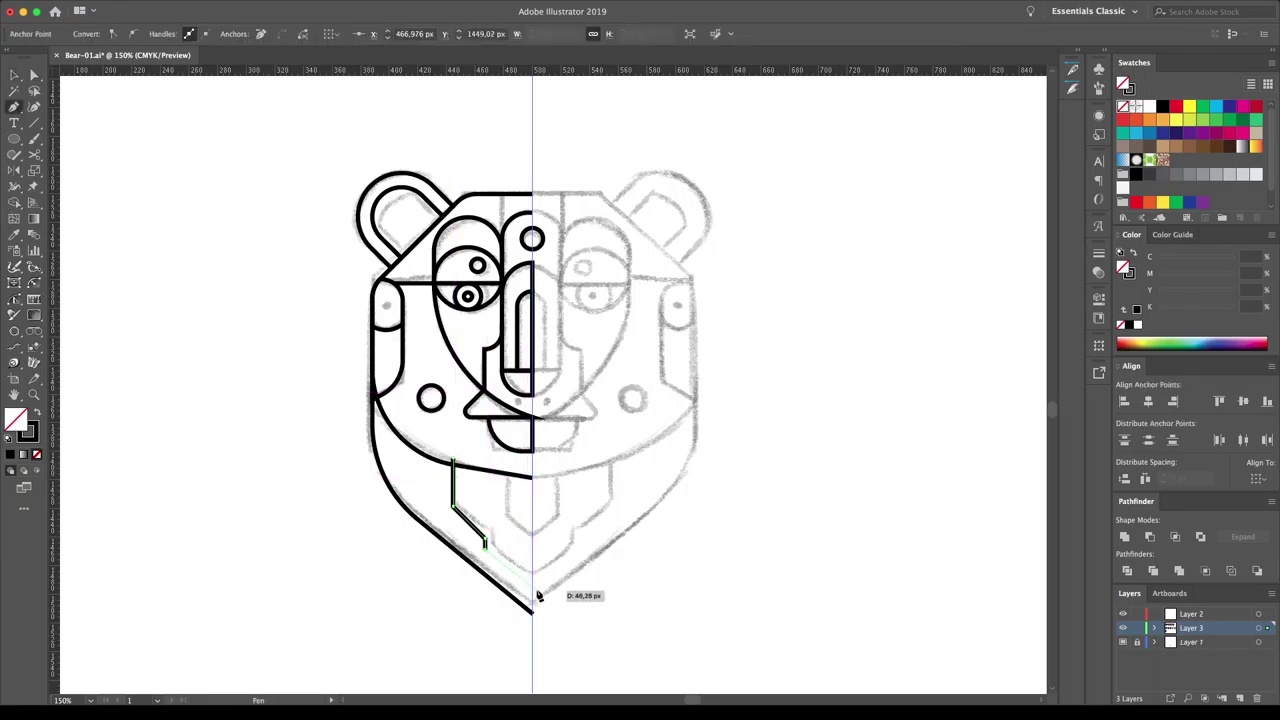
ctrl+click(488, 559)
- Add a circle around the chin and trim away its unwanted upper-right arc
key(l)
click(548, 432)
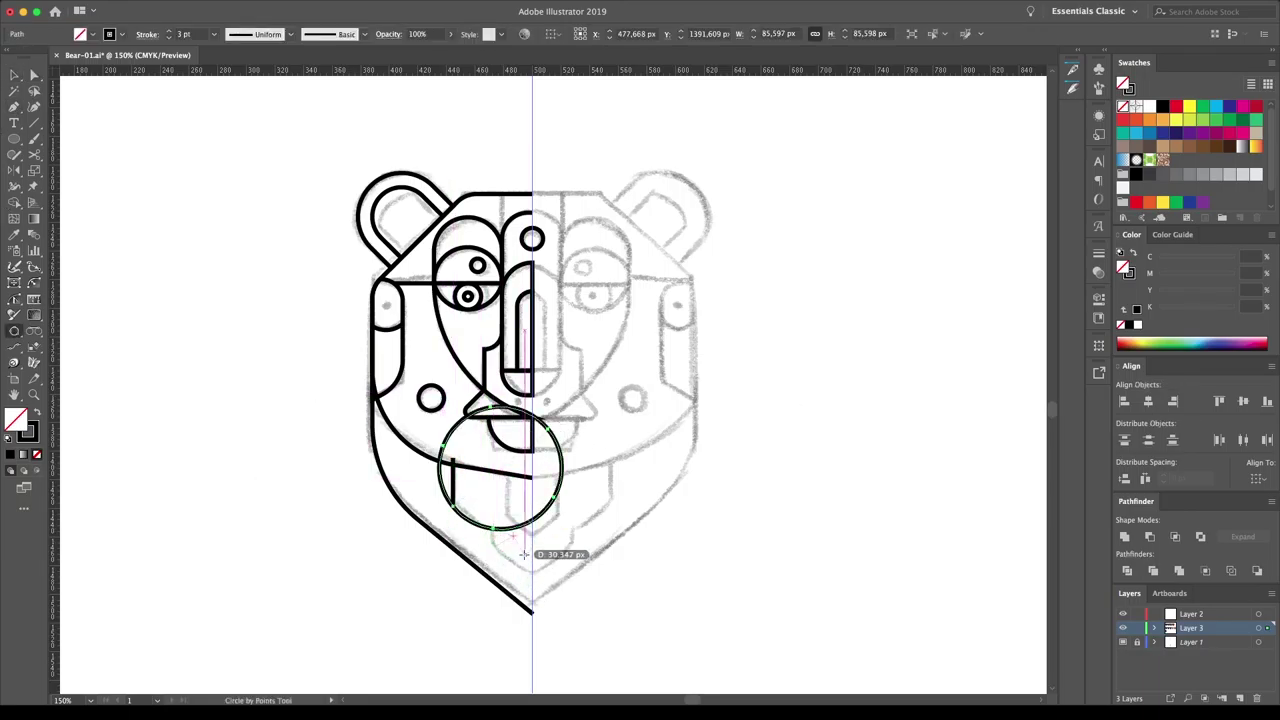
key(c)
click(490, 540)
key(Delete)
key(a)
key(a)
key(Delete)
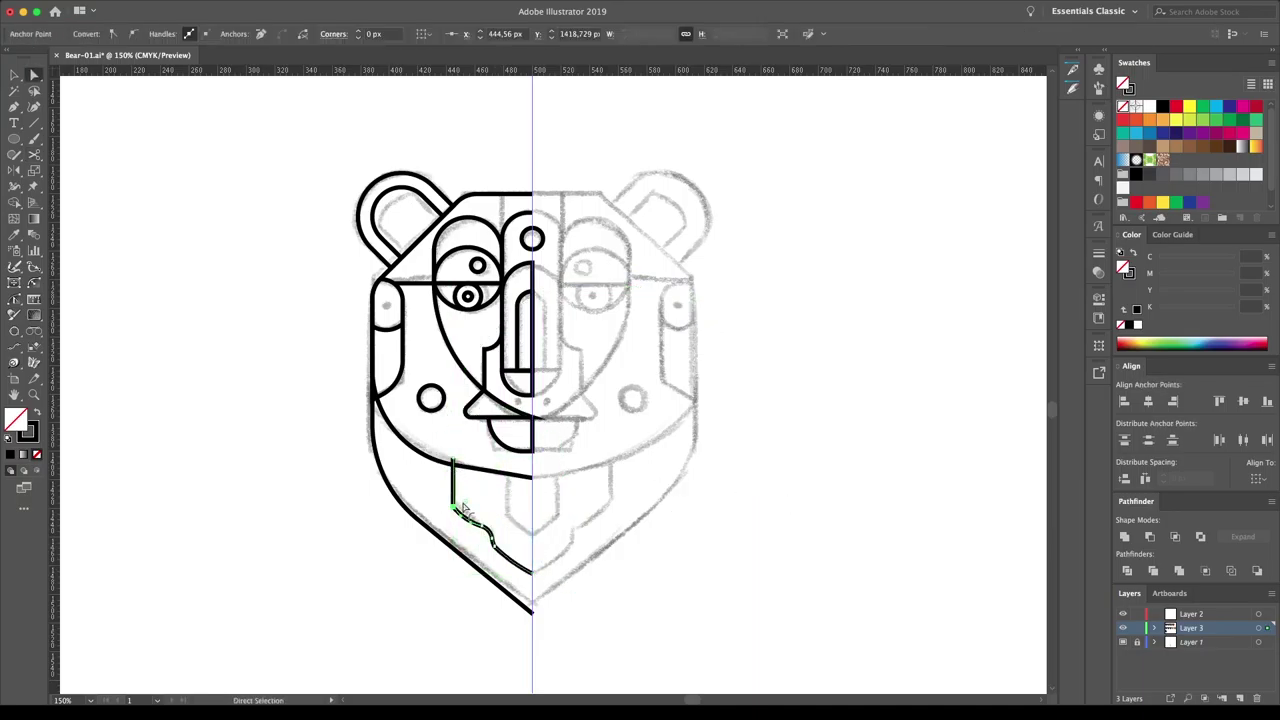
- Delete the old diagonal jaw line
click(457, 476)
drag(452, 466, 456, 467)
key(ctrl+z)
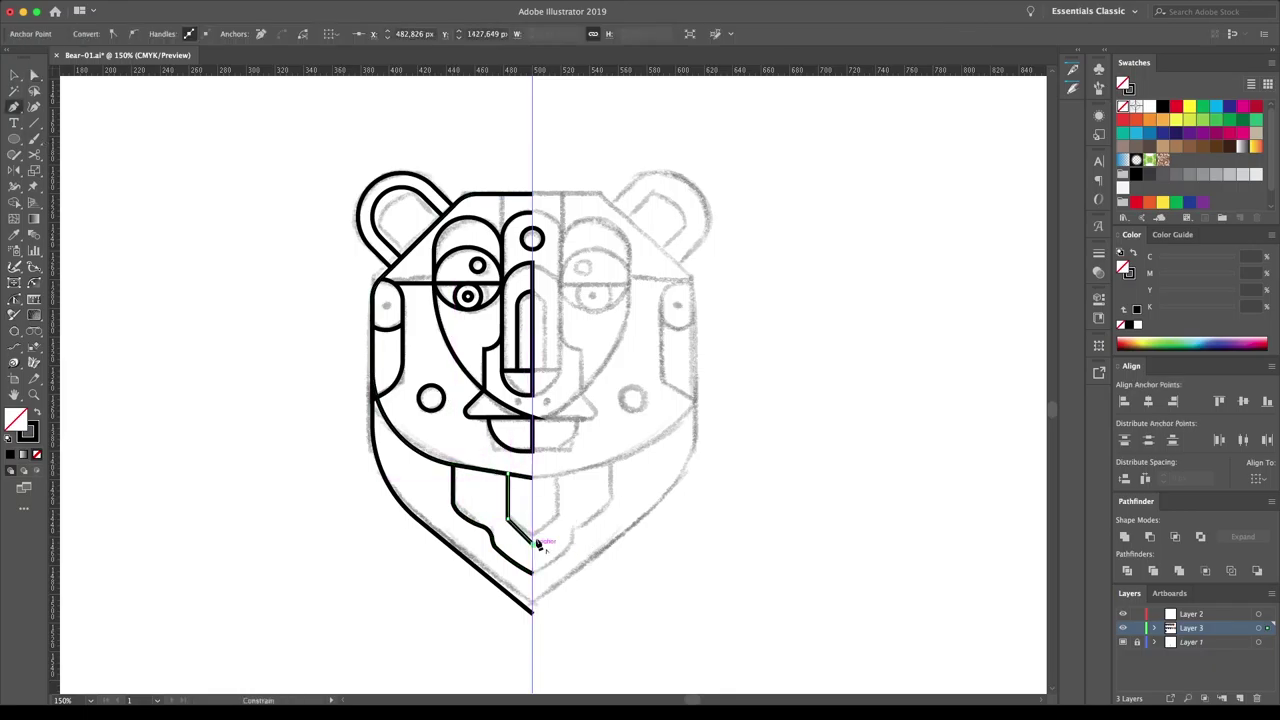
key(v)
key(Delete)
key(p)
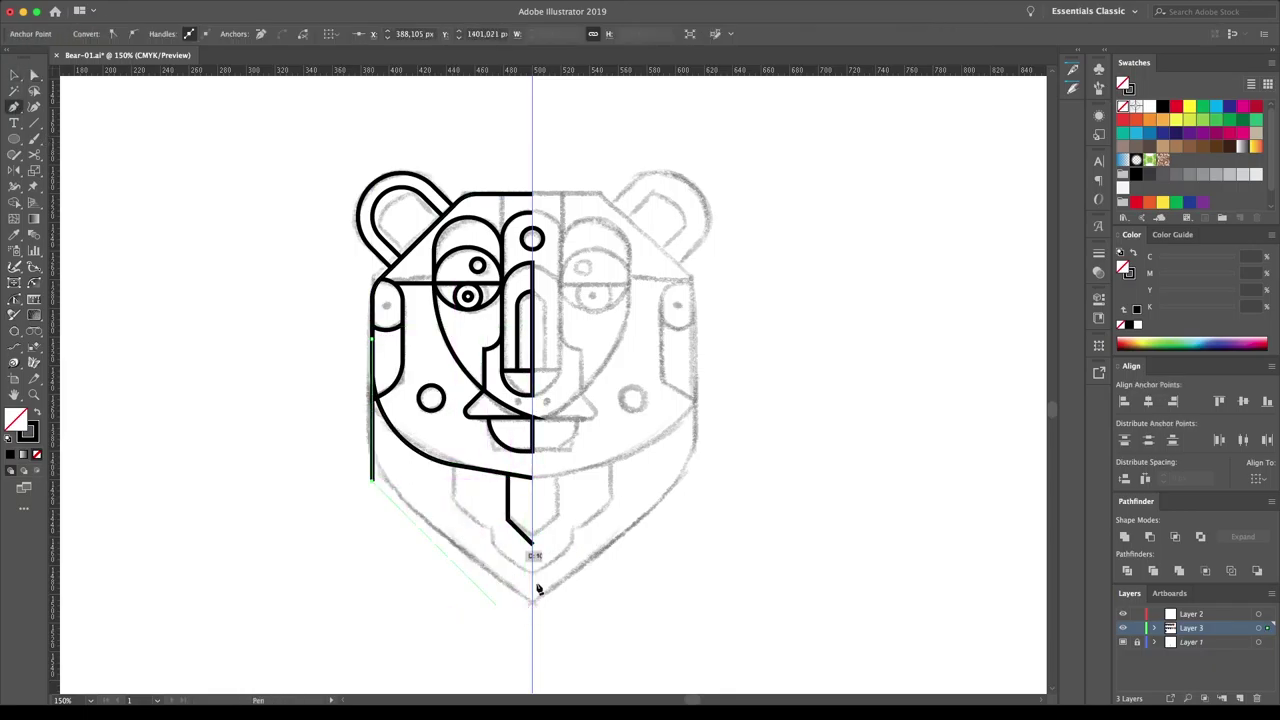
- Redraw the left jaw edge to the chin point and the chest line down to the centre
click(368, 474)
click(531, 628)
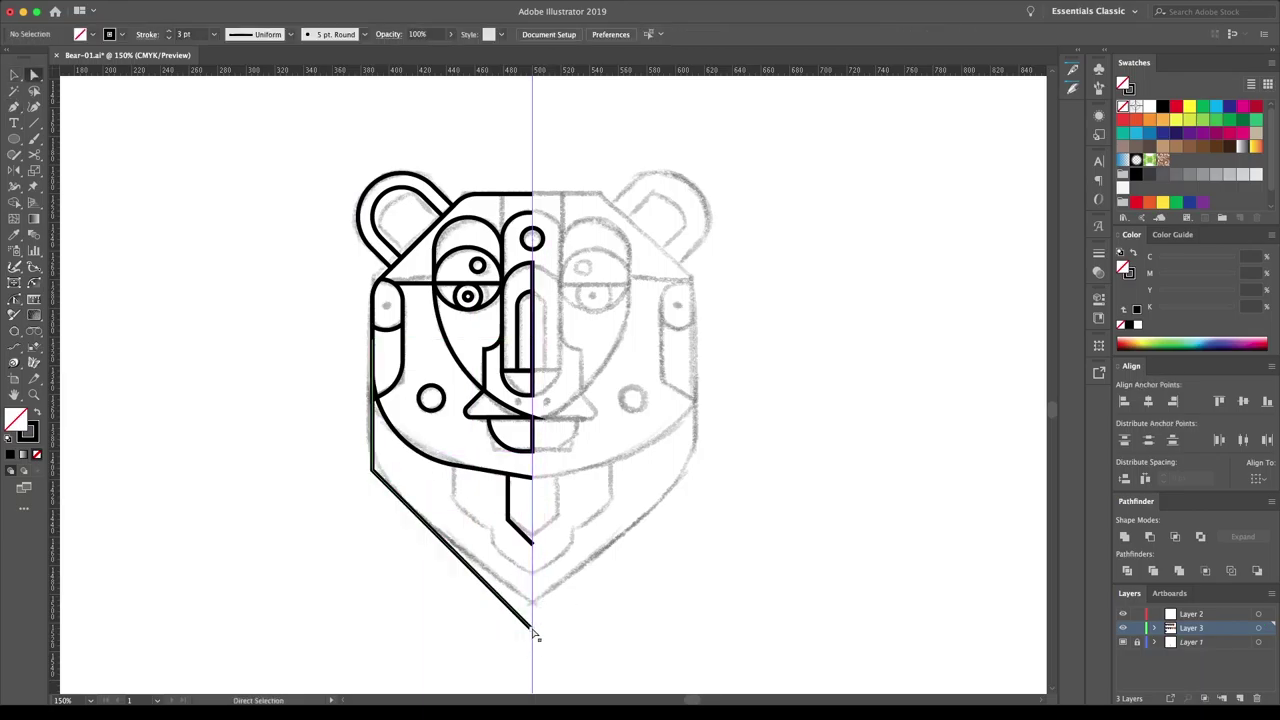
click(454, 465)
click(453, 512)
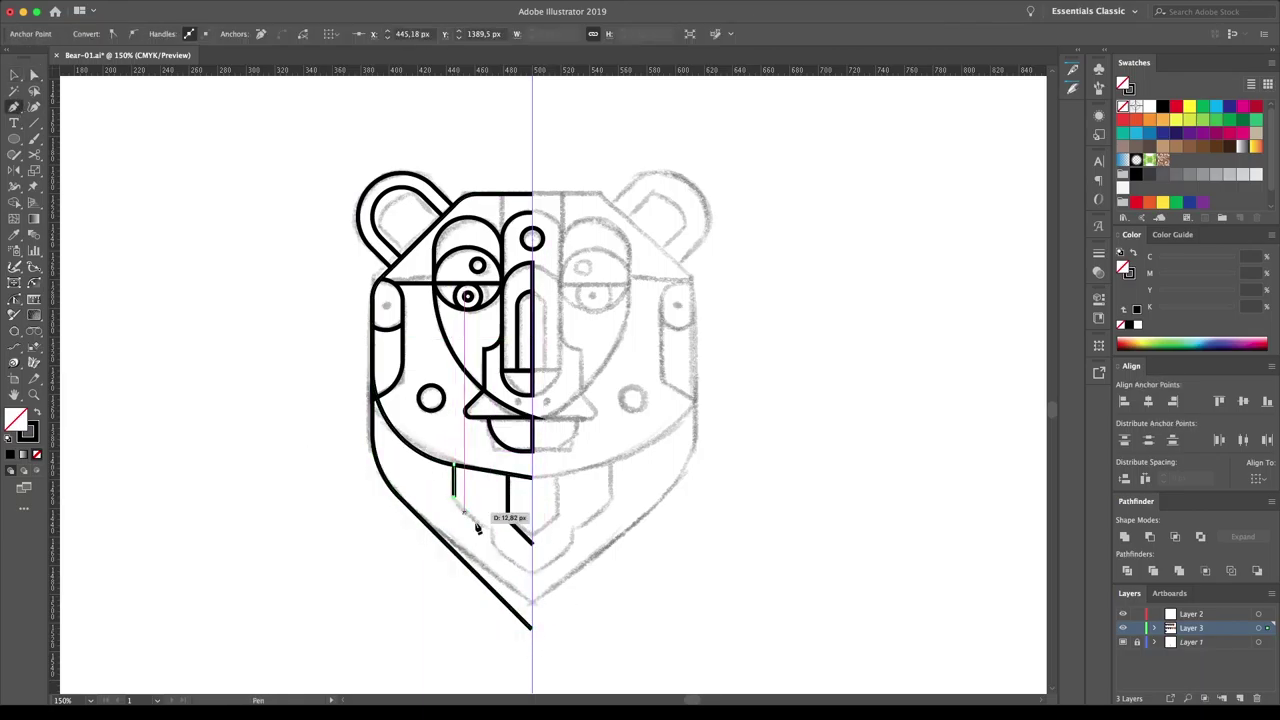
click(533, 604)
key(v)
click(663, 631)
- Mirror the traced left half into a full symmetrical bear head
key(ctrl+a)
key(Return)
key(ctrl+shift+a)
key(l)
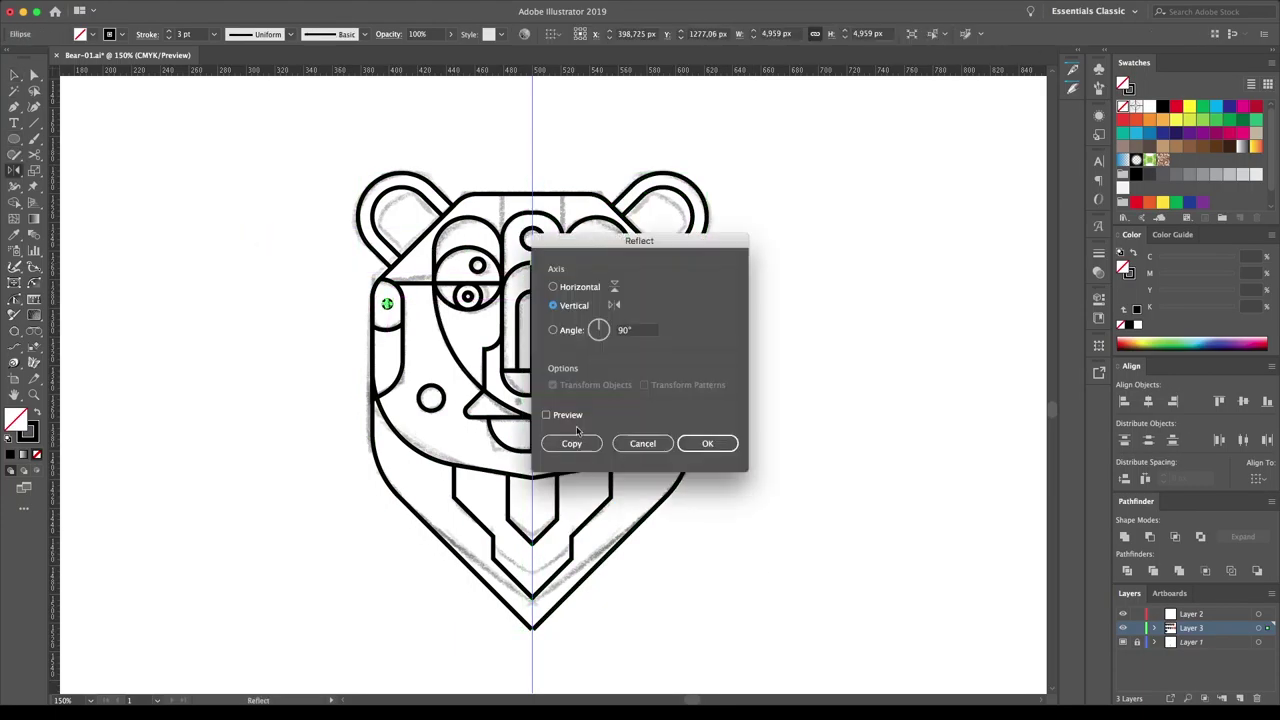
- Duplicate the complete bear outline to the right and bring the copy into view
drag(357, 523, 814, 523)
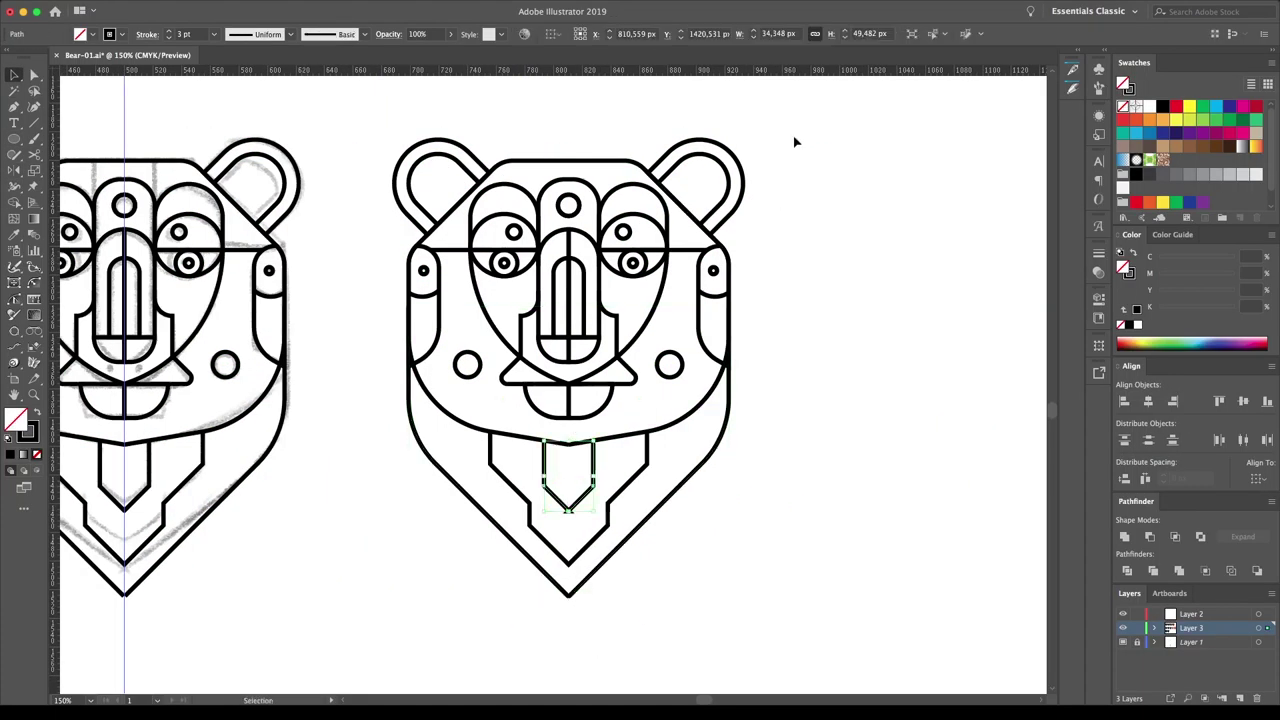
drag(794, 137, 380, 612)
key(shift+m)
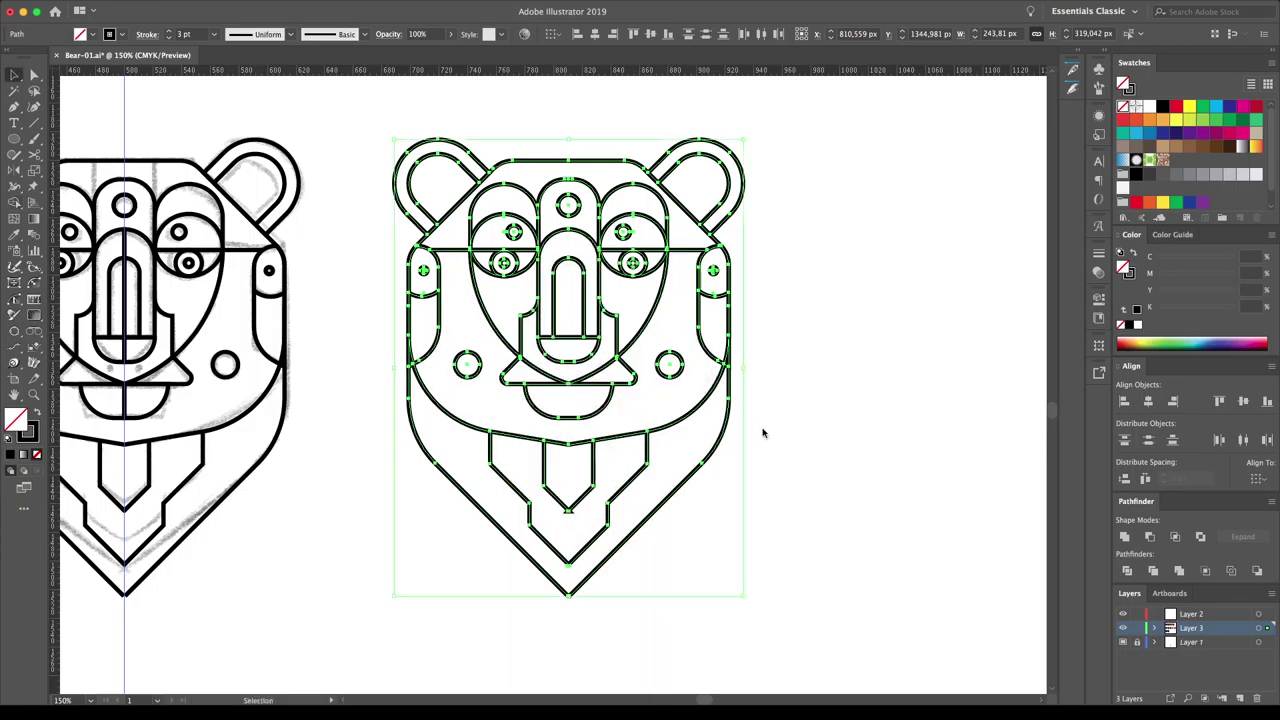
scroll(762, 432, right, 2)
drag(594, 366, 994, 366)
scroll(994, 366, right, 5)
- Paint the lower face and outer band dark brown, forehead and chin orange, and brows gold
key(k)
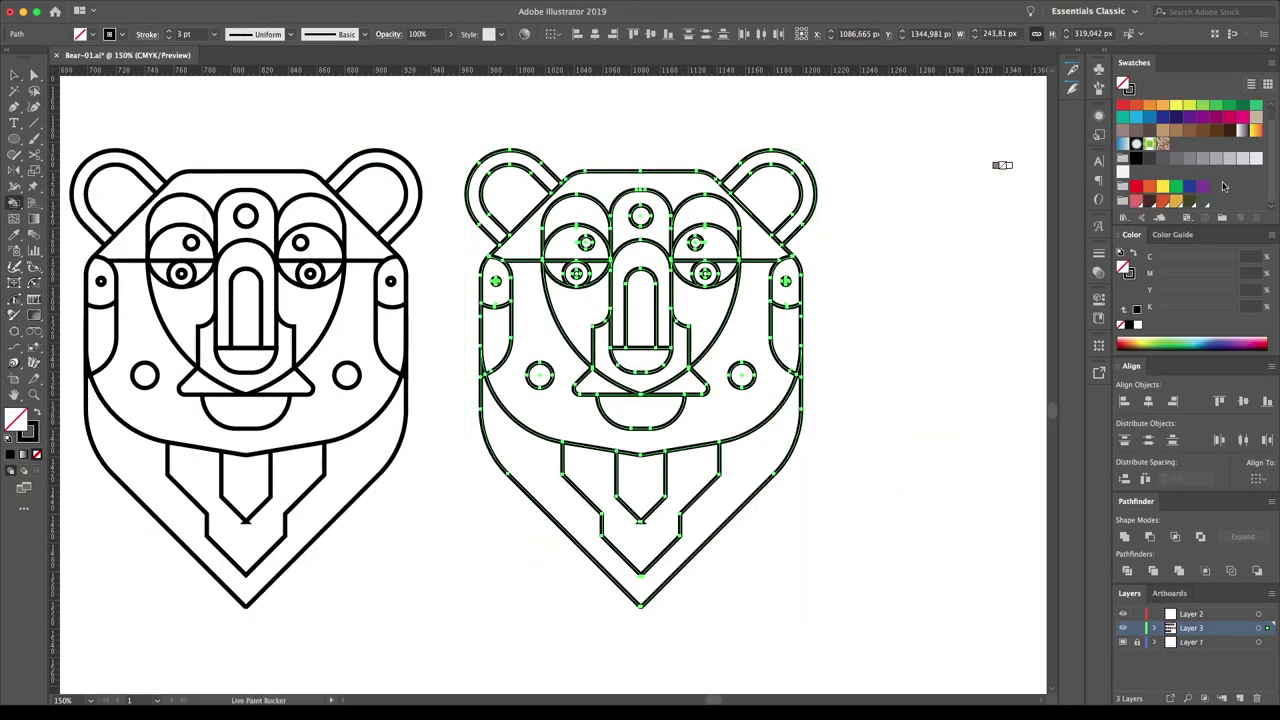
click(1150, 201)
click(745, 317)
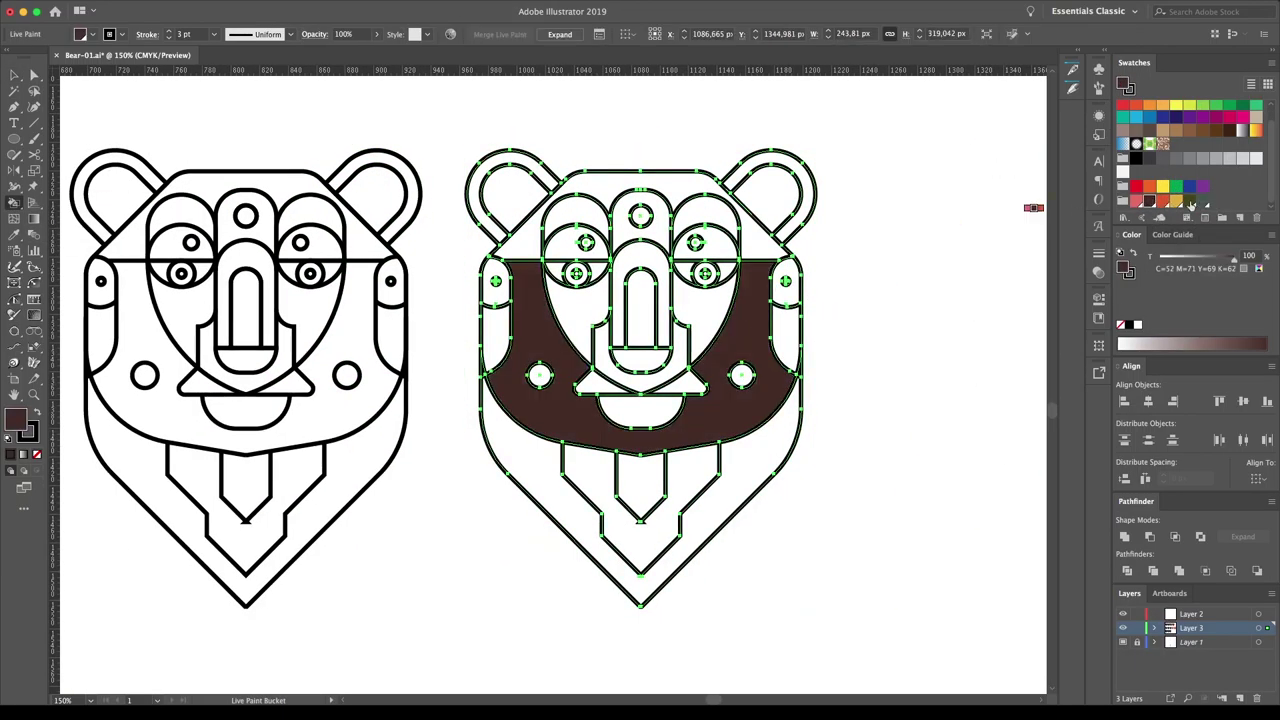
click(1190, 203)
click(765, 235)
click(700, 473)
click(790, 445)
click(1178, 201)
click(705, 212)
click(575, 212)
- Paint the forehead centre and eye areas pink, the cheeks dark green and the nose gold
click(1136, 201)
click(621, 226)
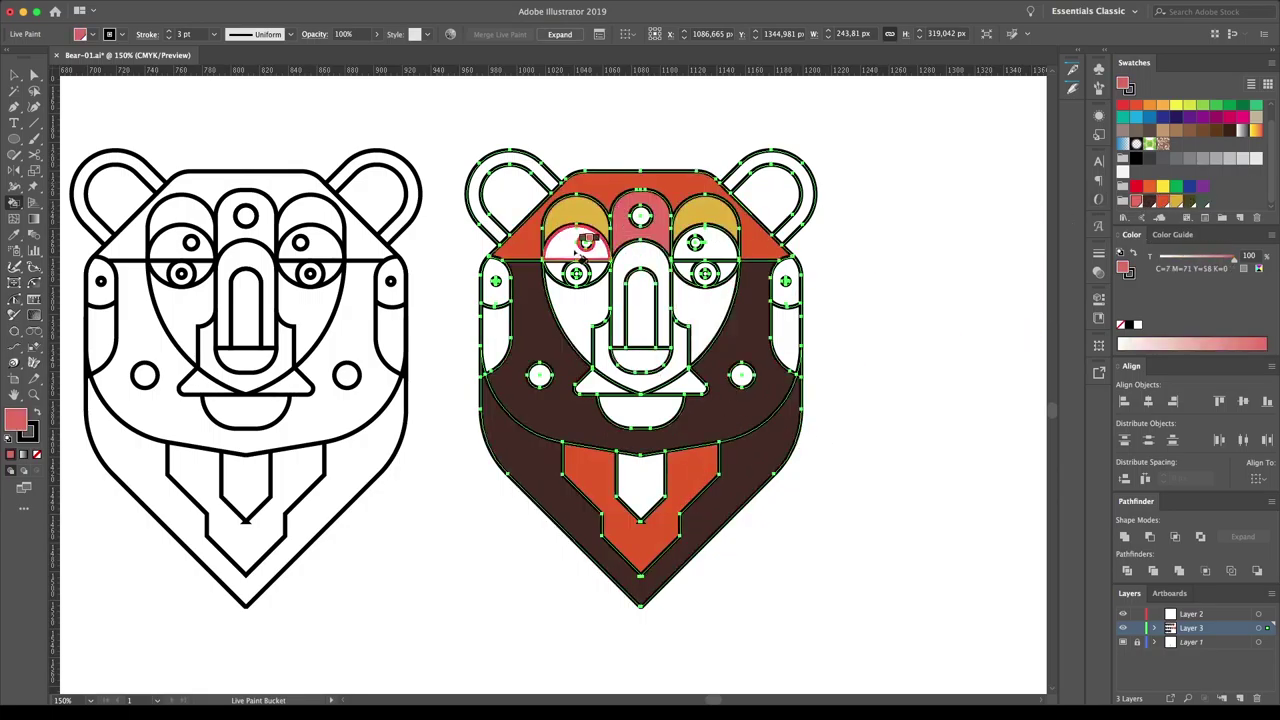
click(647, 265)
click(705, 310)
click(575, 310)
click(578, 240)
click(715, 238)
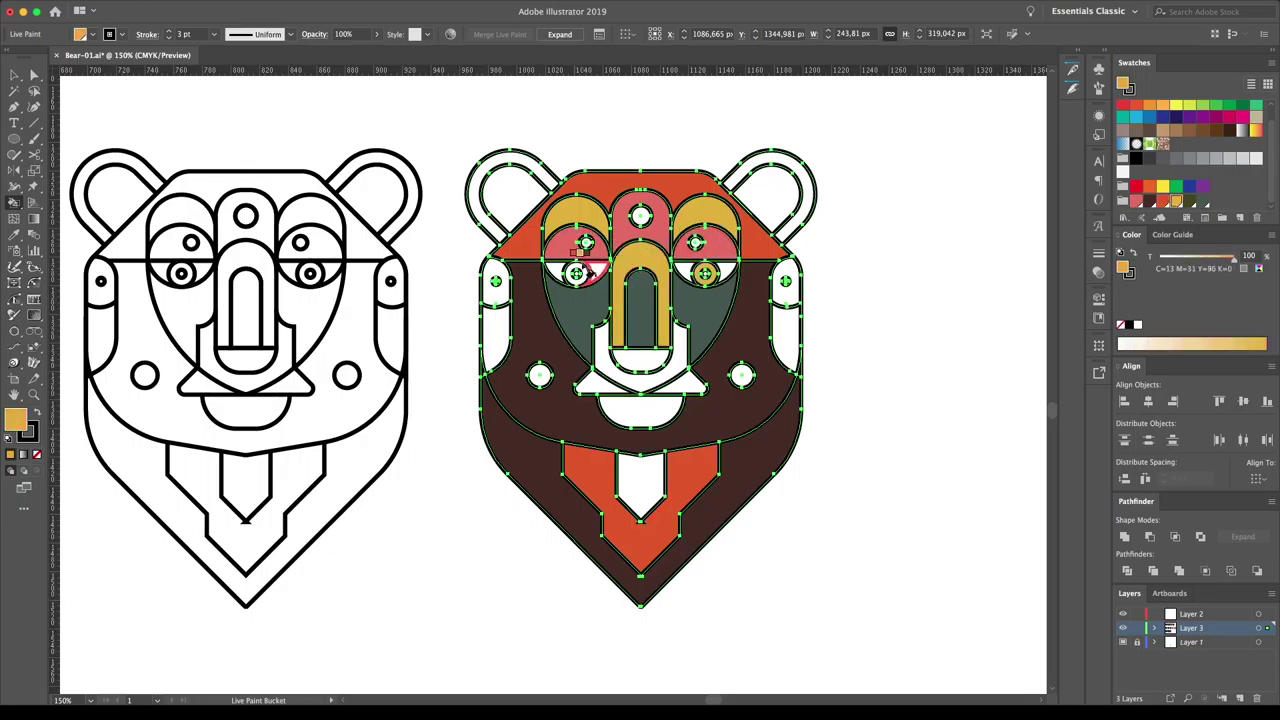
- Paint the outer ear rings dark brown and the inner ears, muzzle and mouth red-orange
click(522, 185)
click(478, 175)
click(512, 190)
click(770, 195)
click(745, 160)
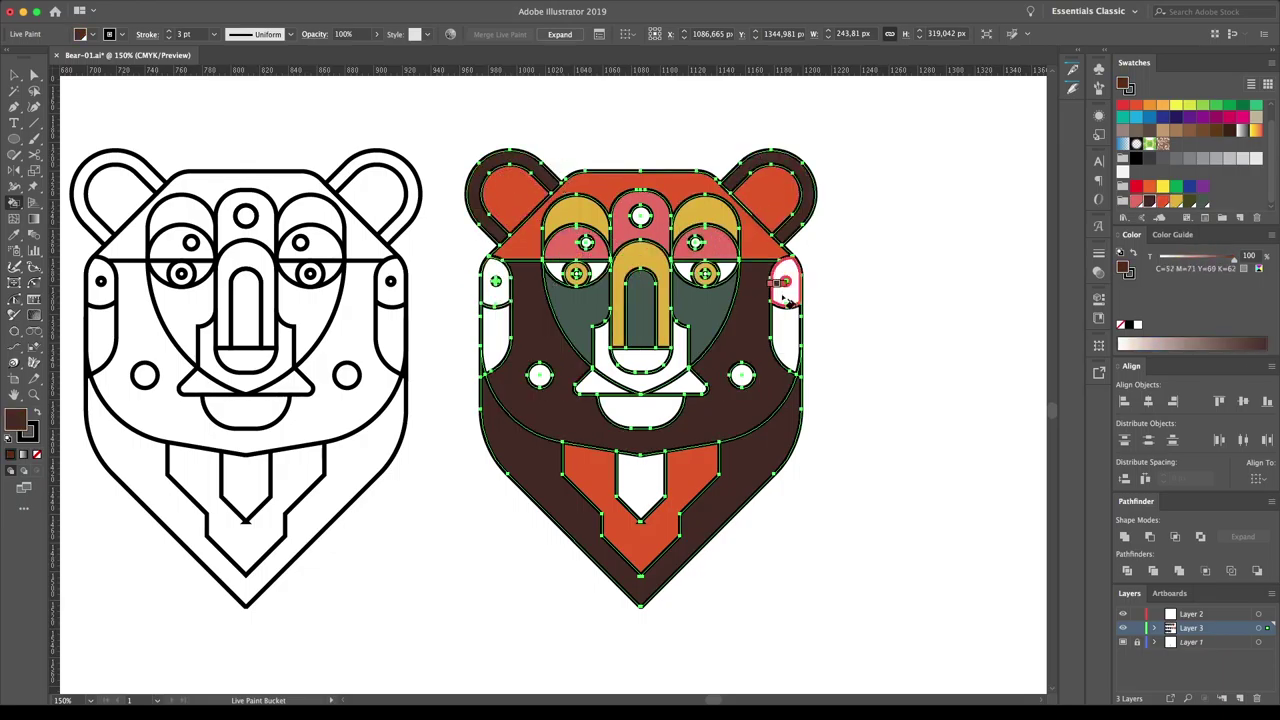
click(630, 360)
key(Right)
click(655, 413)
- Paint the muzzle band and side cheeks gold and the chin centre dark green
key(Right)
click(612, 385)
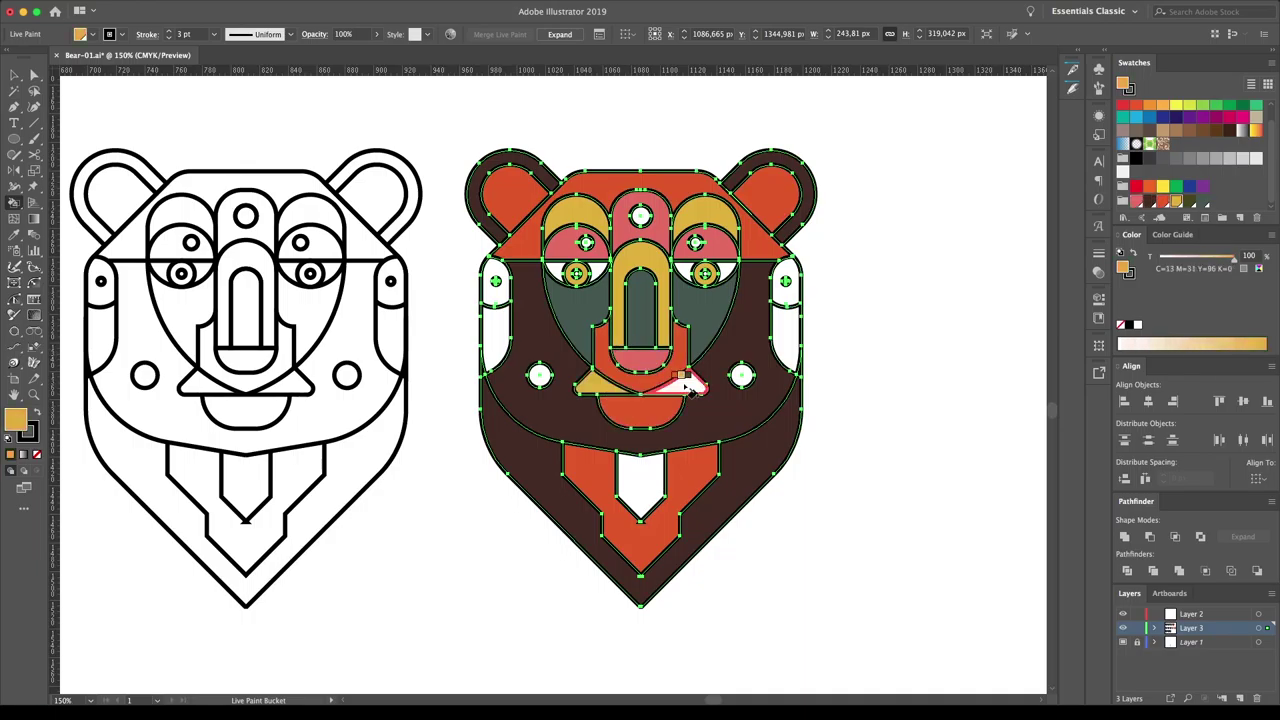
click(495, 340)
click(785, 340)
click(640, 485)
key(Down)
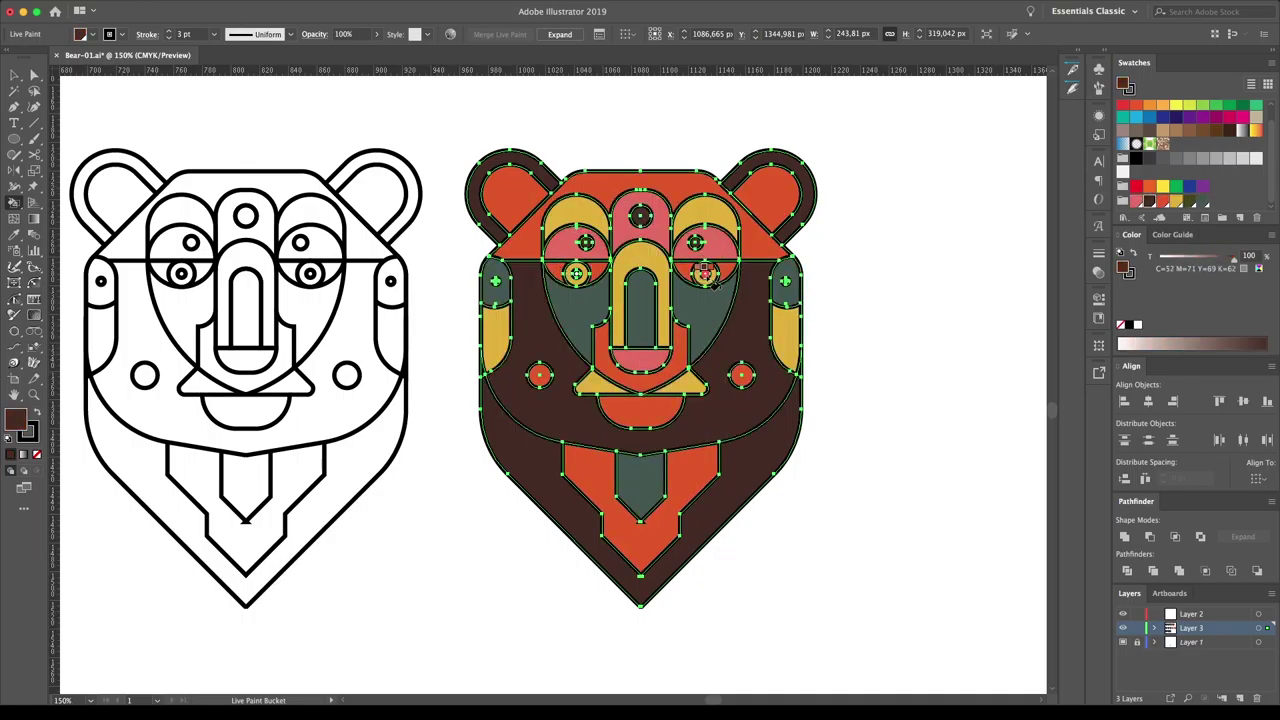
right_click(826, 425)
click(851, 507)
click(897, 334)
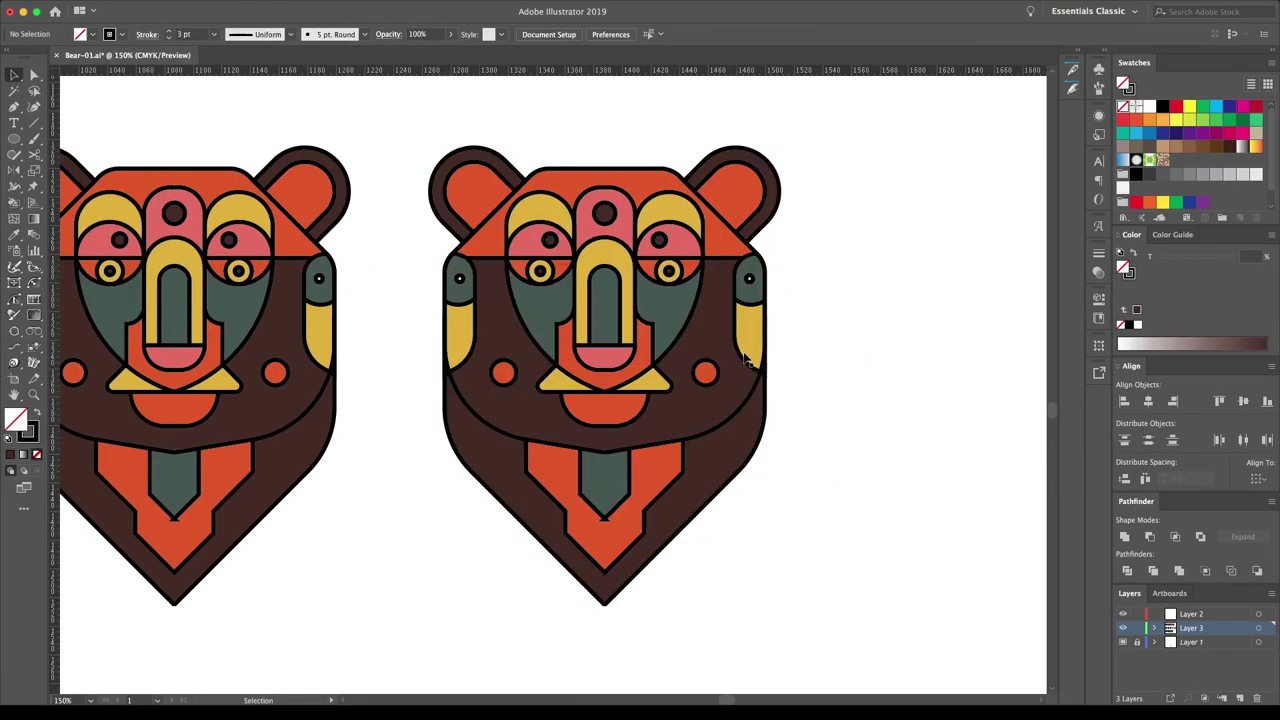
- Remove the black outlines from the bear copy and make it a Live Paint group
click(766, 369)
key(k)
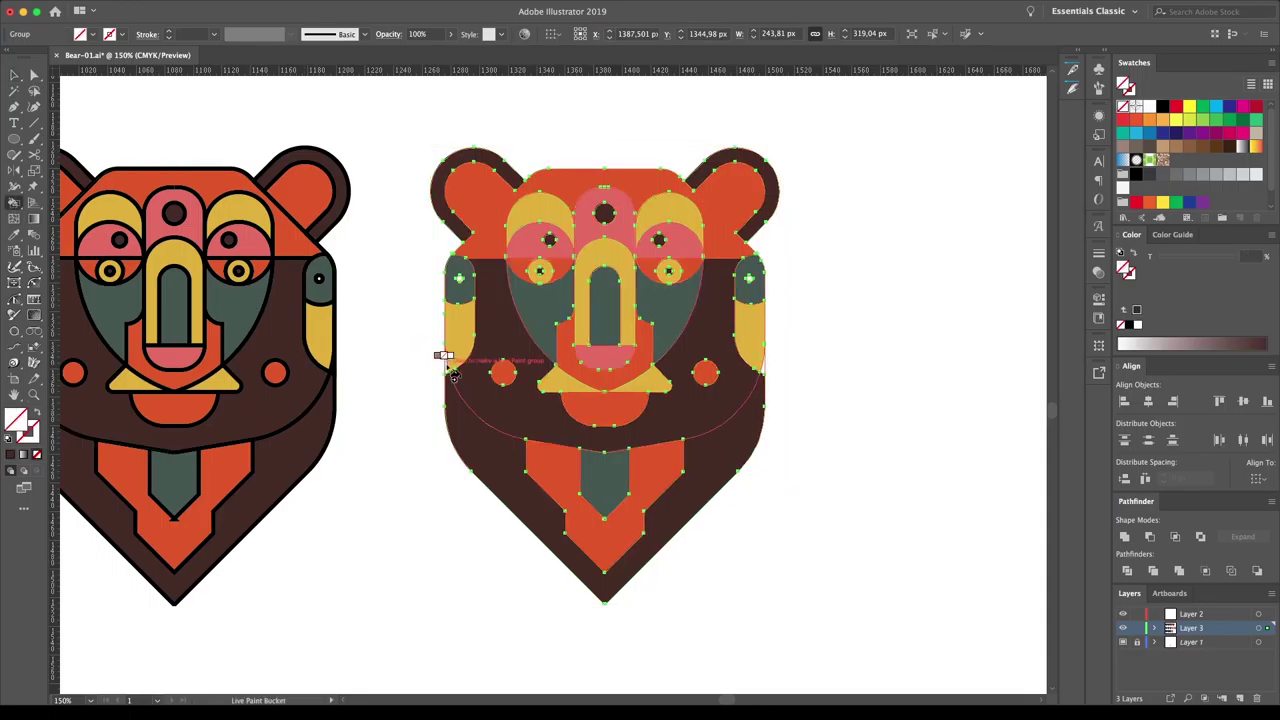
click(446, 366)
key(v)
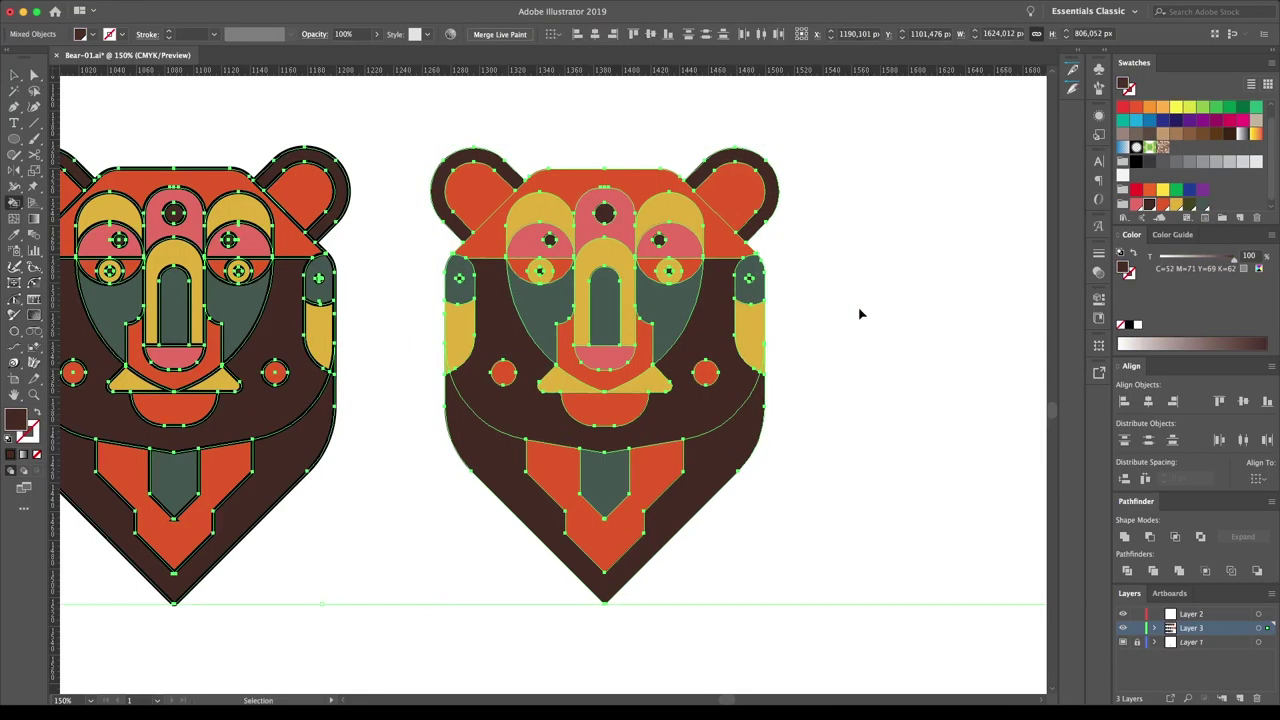
key(ctrl+a)
click(409, 614)
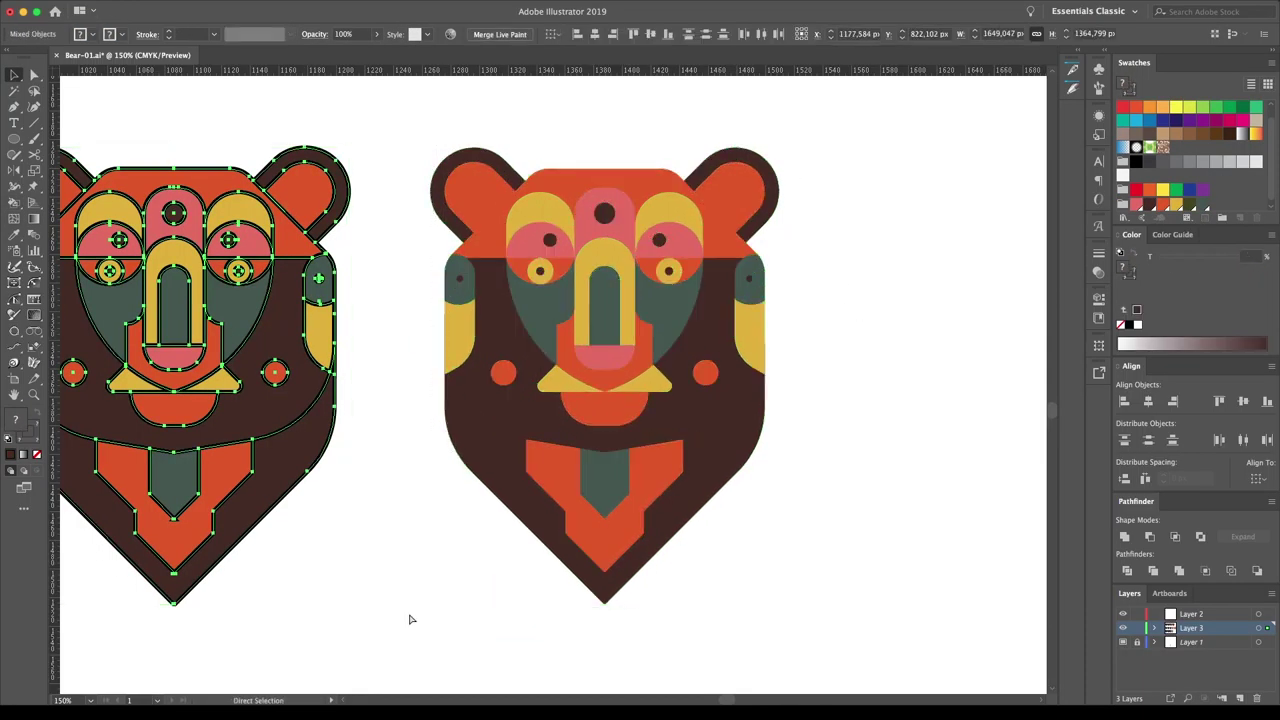
click(737, 400)
- Expand the outline-free bear with Object, Fill and Stroke into separate plain shapes
click(150, 10)
click(190, 300)
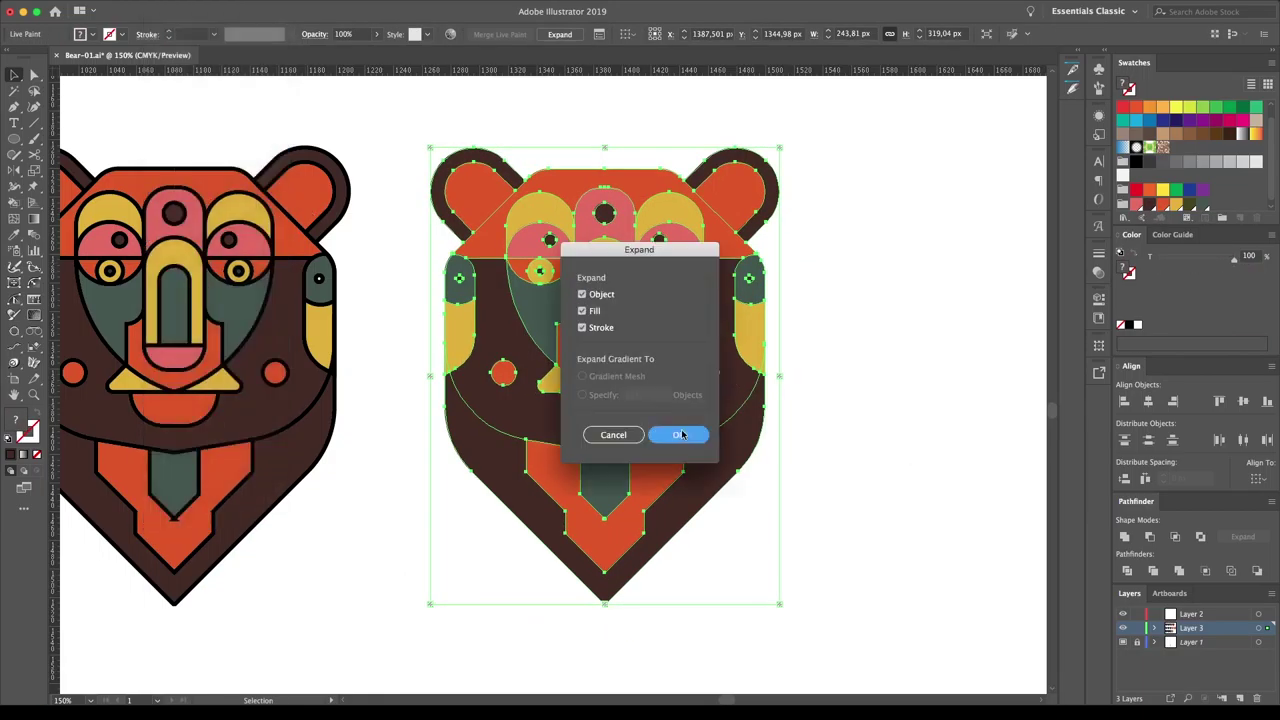
click(677, 434)
click(932, 36)
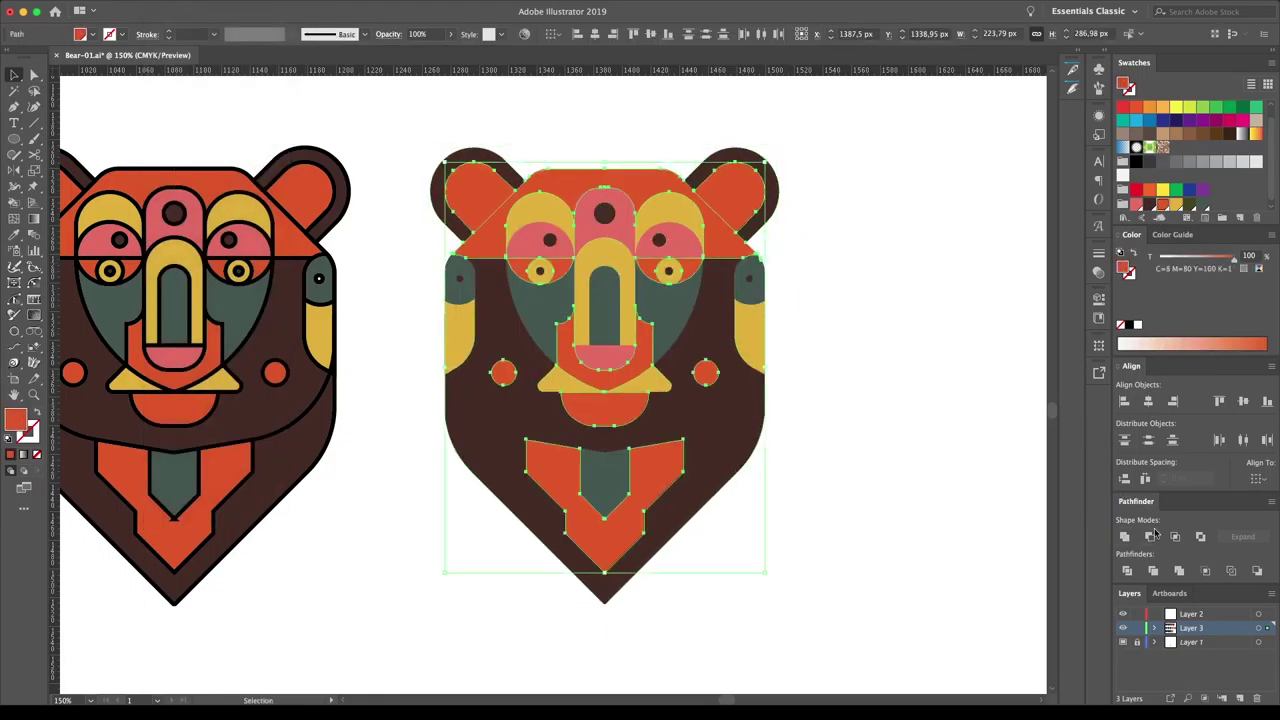
click(932, 36)
click(932, 36)
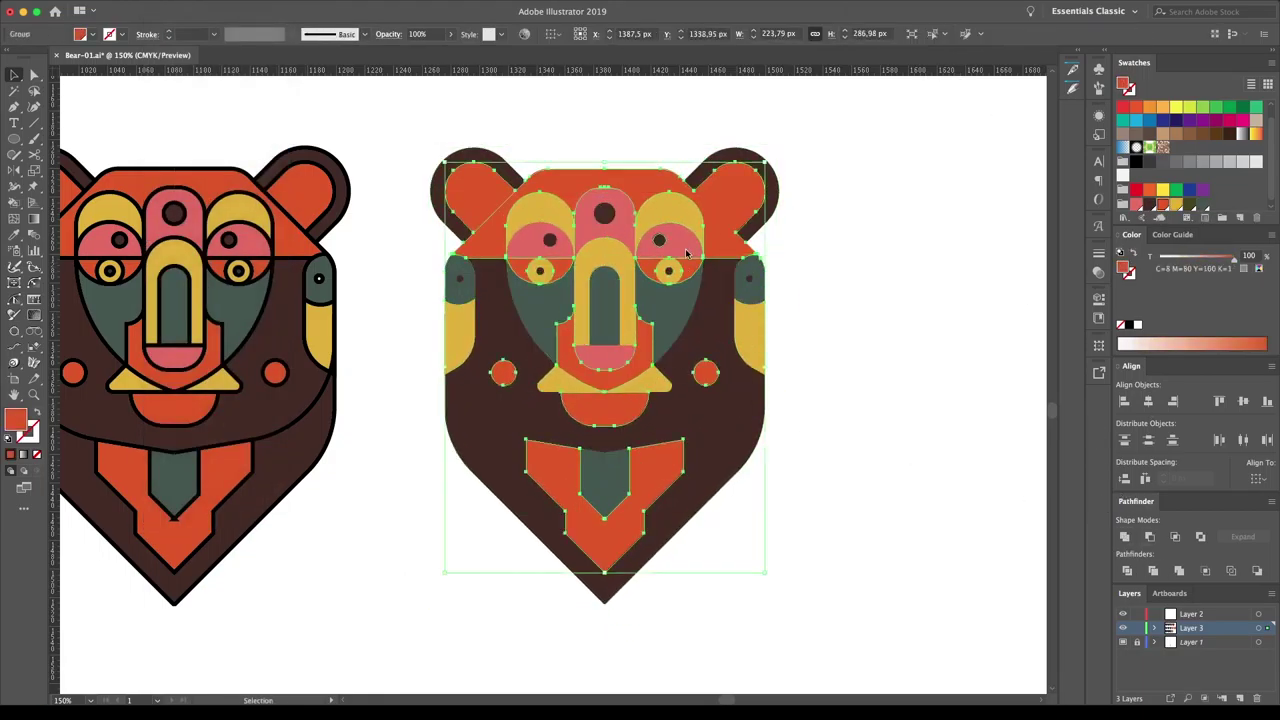
click(875, 147)
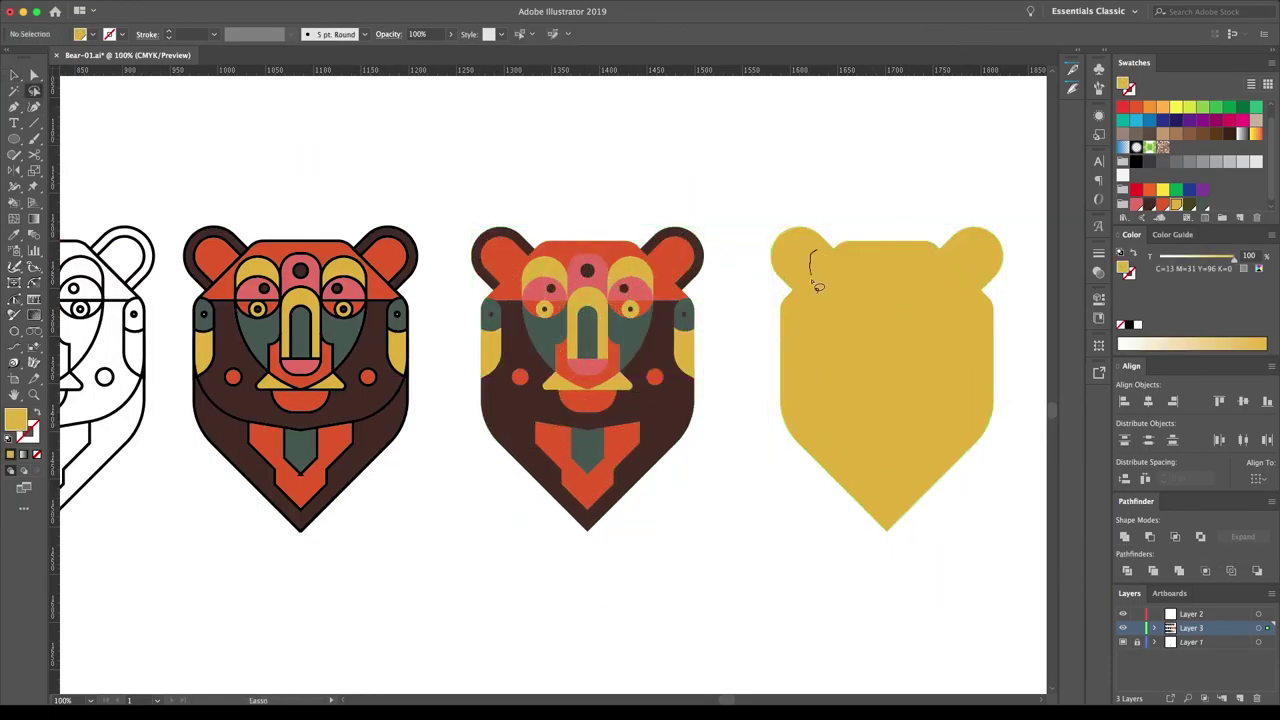
- Merge the bear copy into one solid gold silhouette with the Shape Builder and position it
click(16, 200)
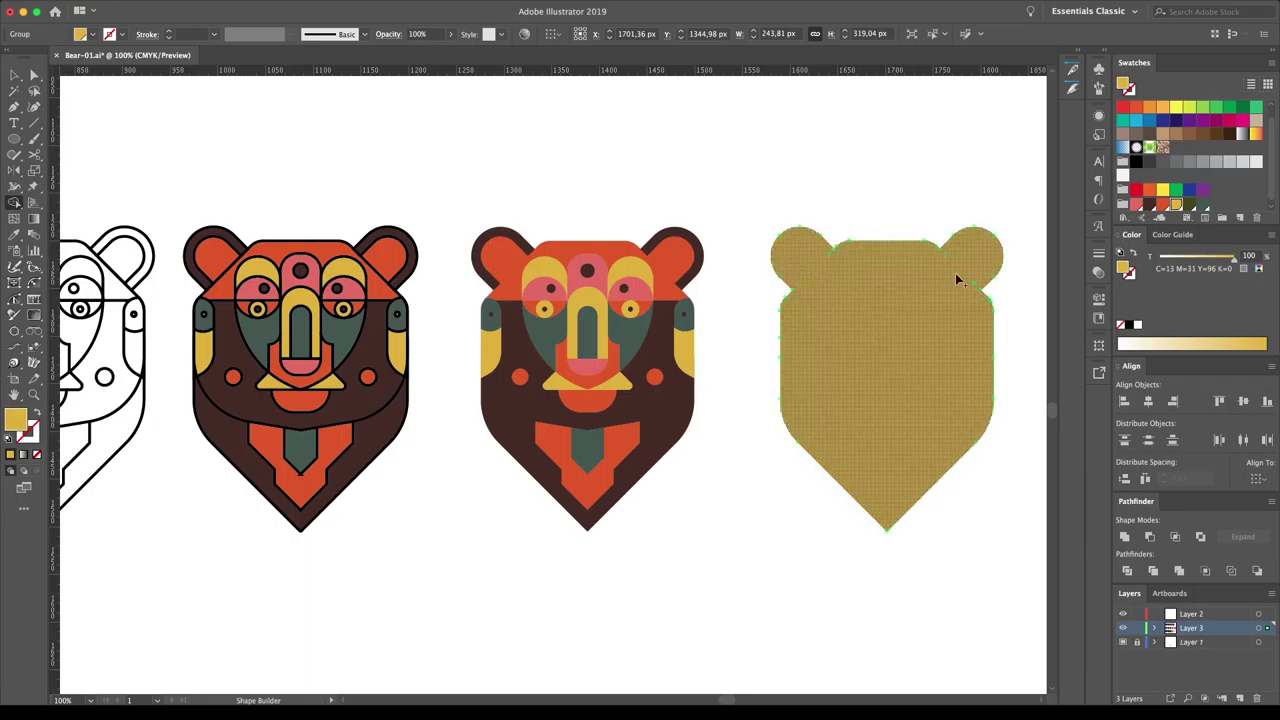
click(866, 273)
drag(360, 412, 334, 443)
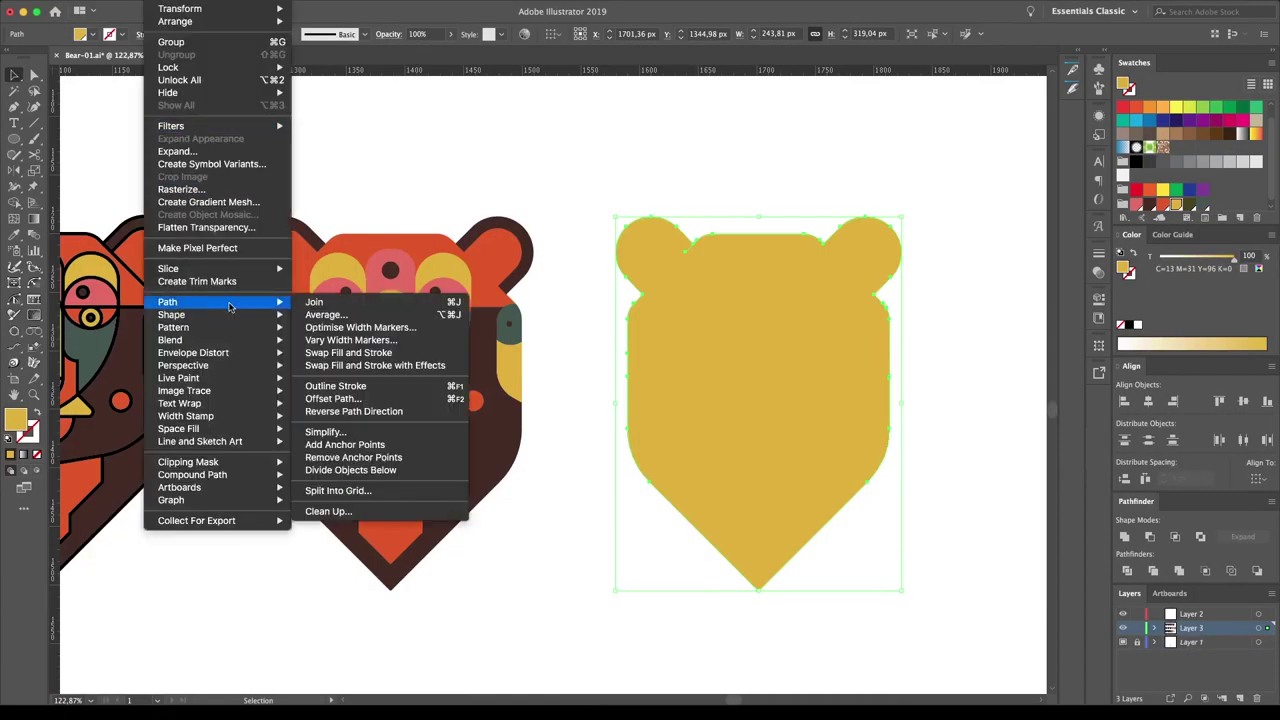
- Offset the silhouette 10 px with round joins and set a coloured bear copy on top
click(373, 399)
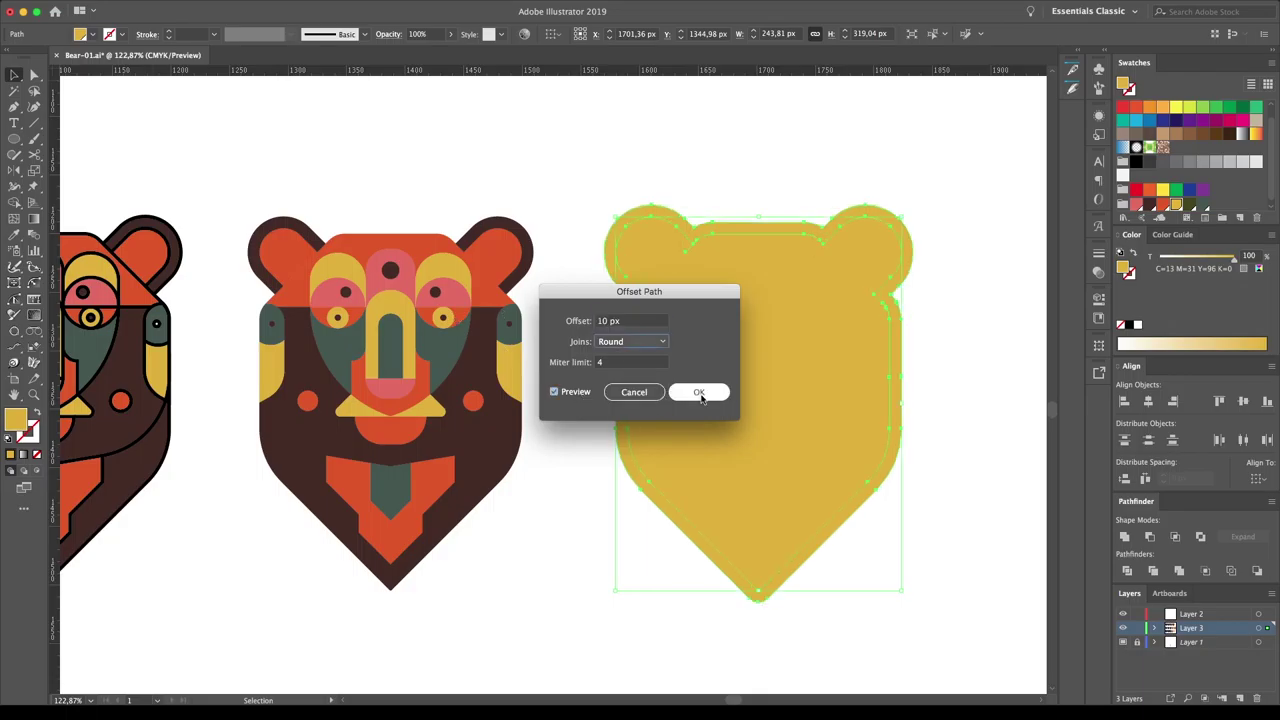
key(Return)
drag(377, 225, 755, 225)
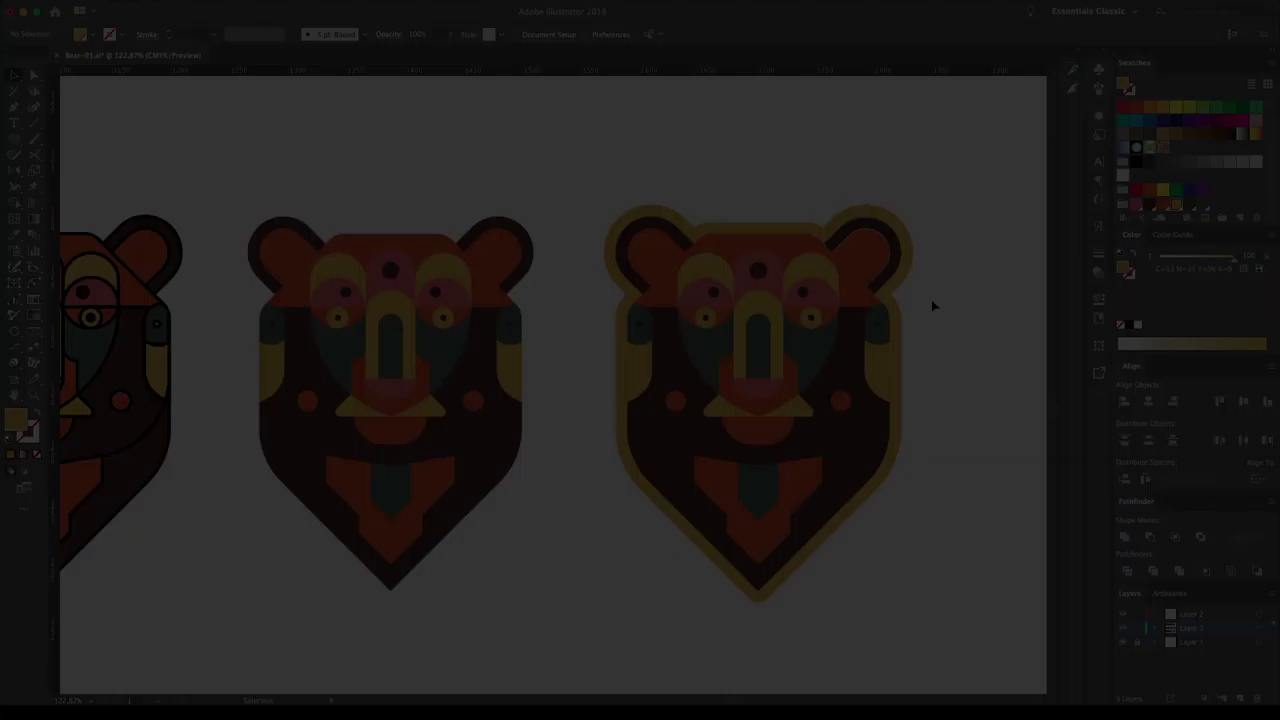